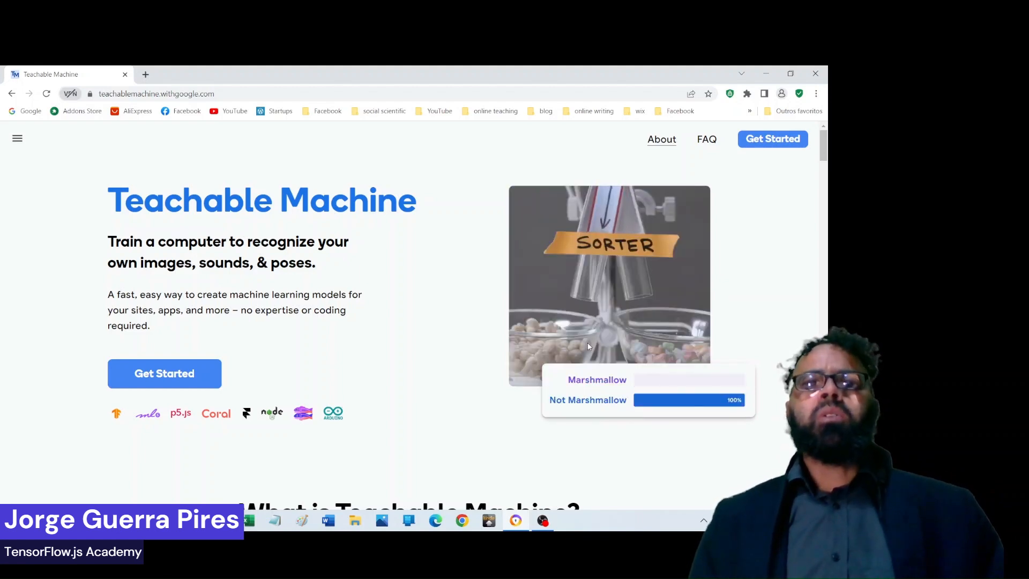
pyautogui.hotkey('alt', 'Tab')
pyautogui.hotkey('alt', 'Tab')
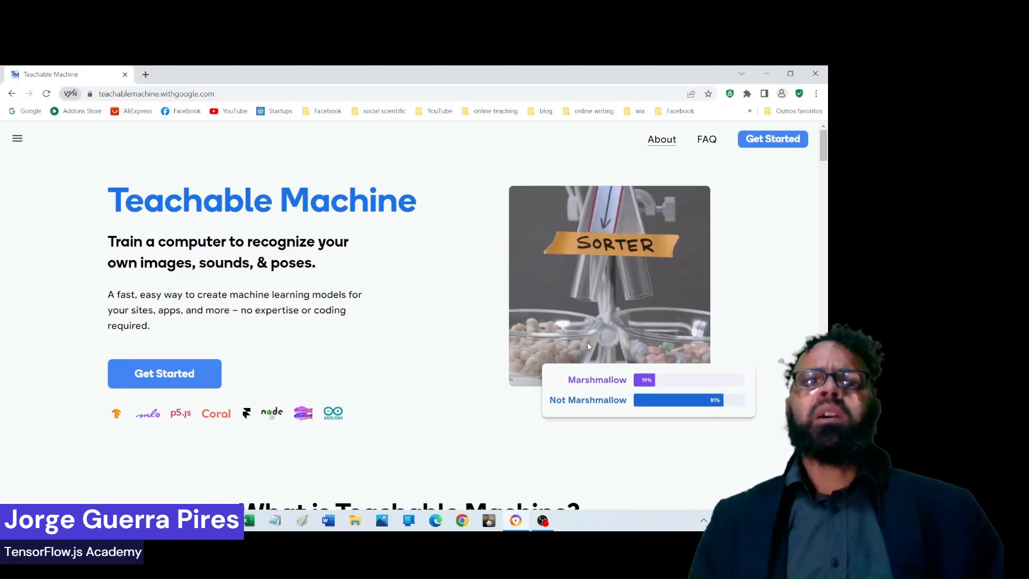
pyautogui.hotkey('alt', 'Tab')
pyautogui.hotkey('alt', 'Tab')
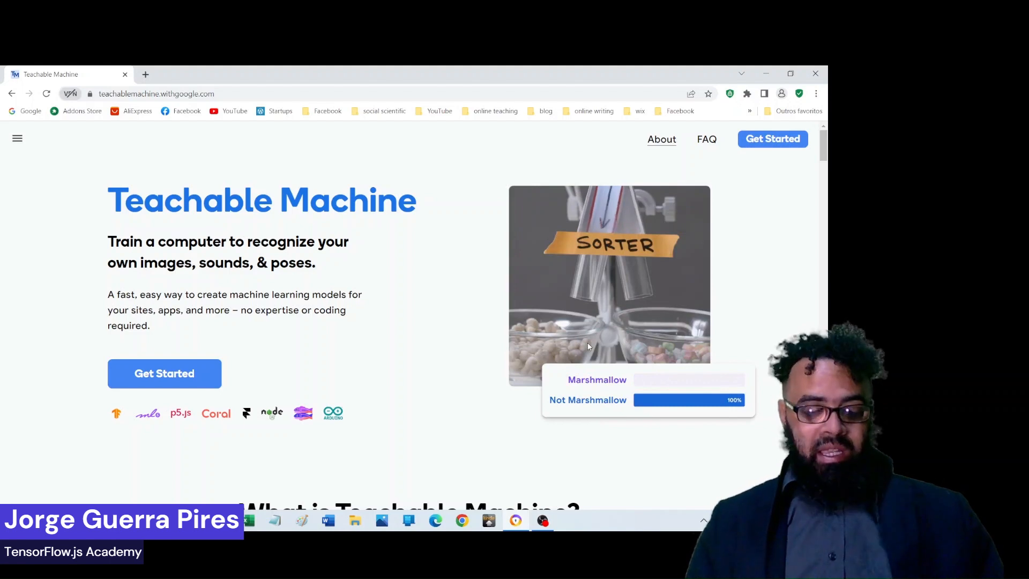
pyautogui.hotkey('alt', 'Tab')
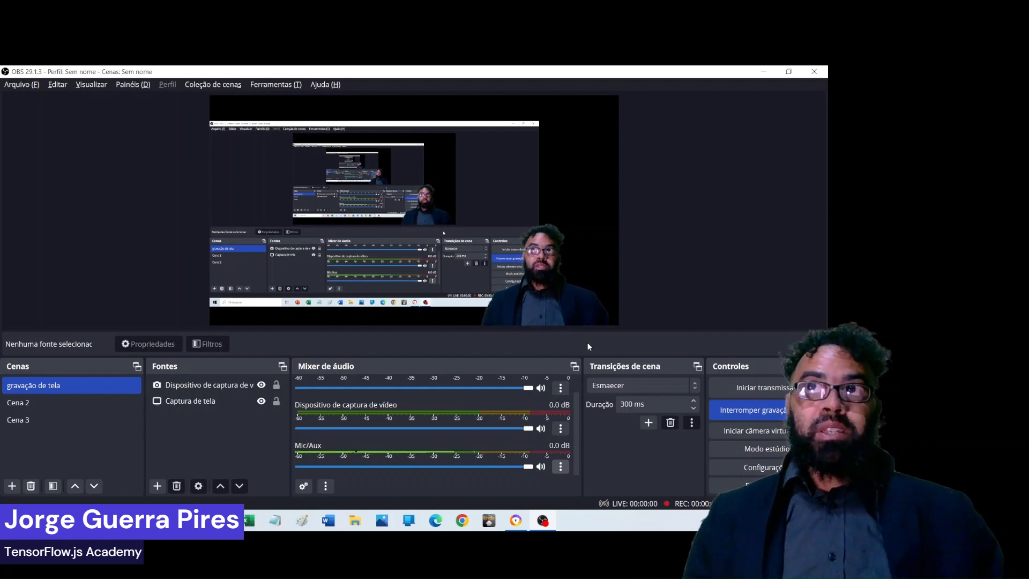
pyautogui.hotkey('alt', 'Tab')
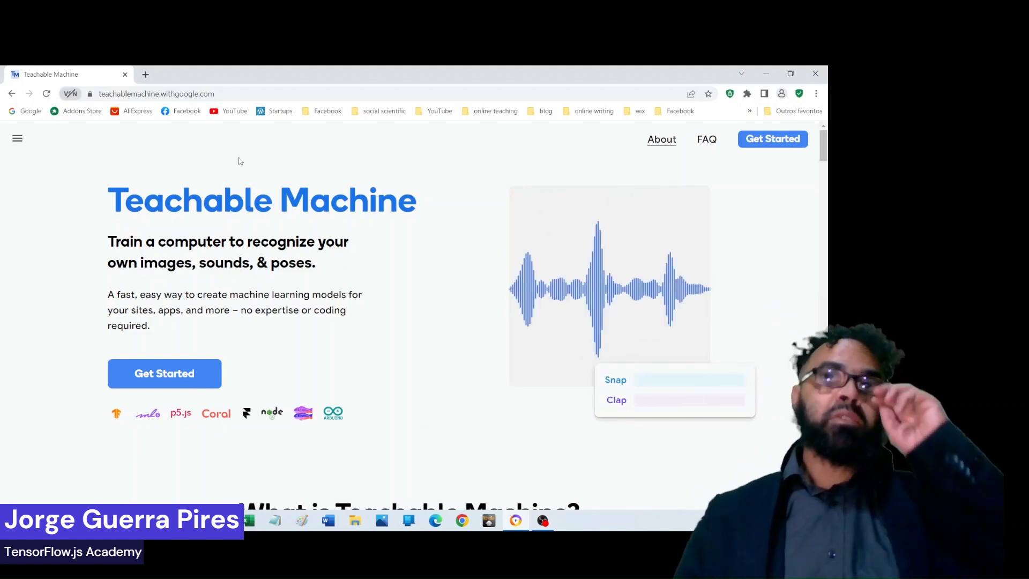
# Get started with Teachable Machine and bring up the new project page with its available project types.
pyautogui.click(241, 95)
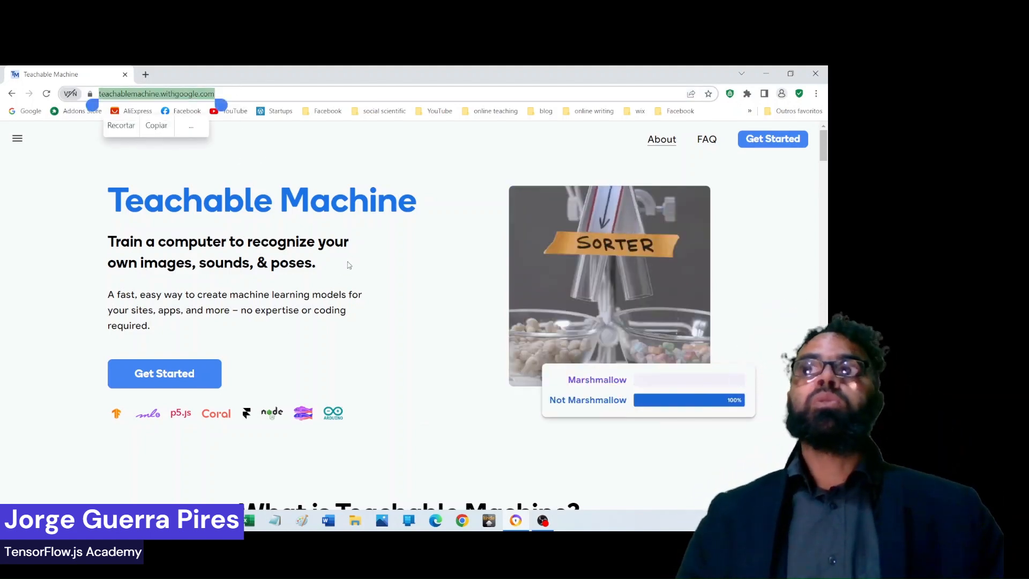
pyautogui.click(327, 184)
pyautogui.click(187, 371)
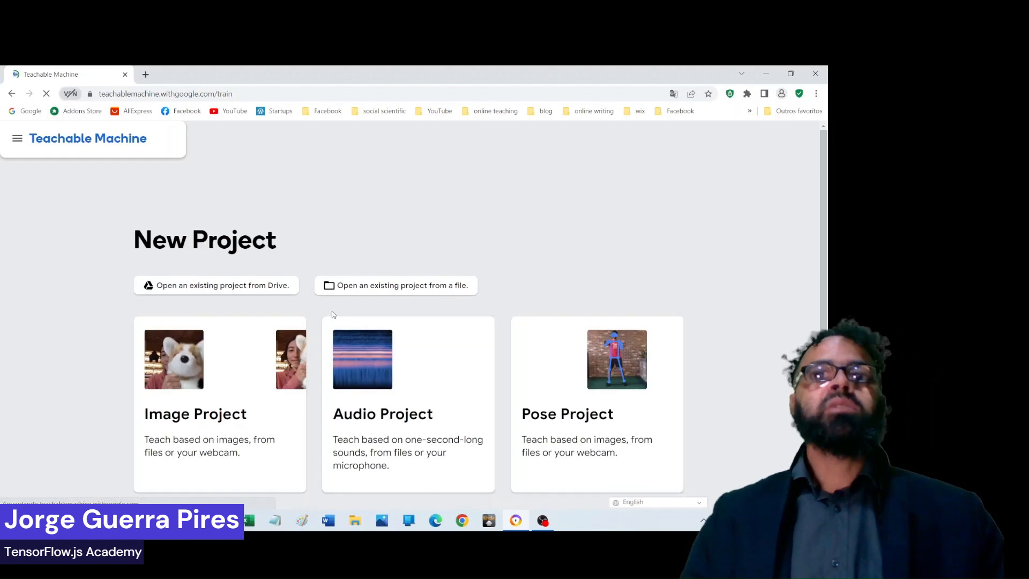
pyautogui.scroll(-2, 455, 367)
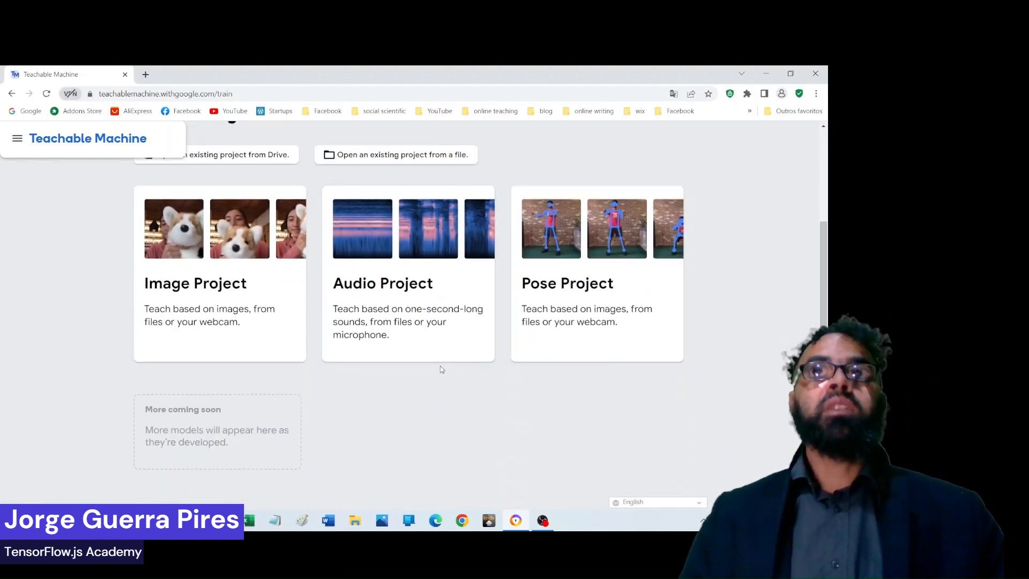
pyautogui.scroll(1, 442, 361)
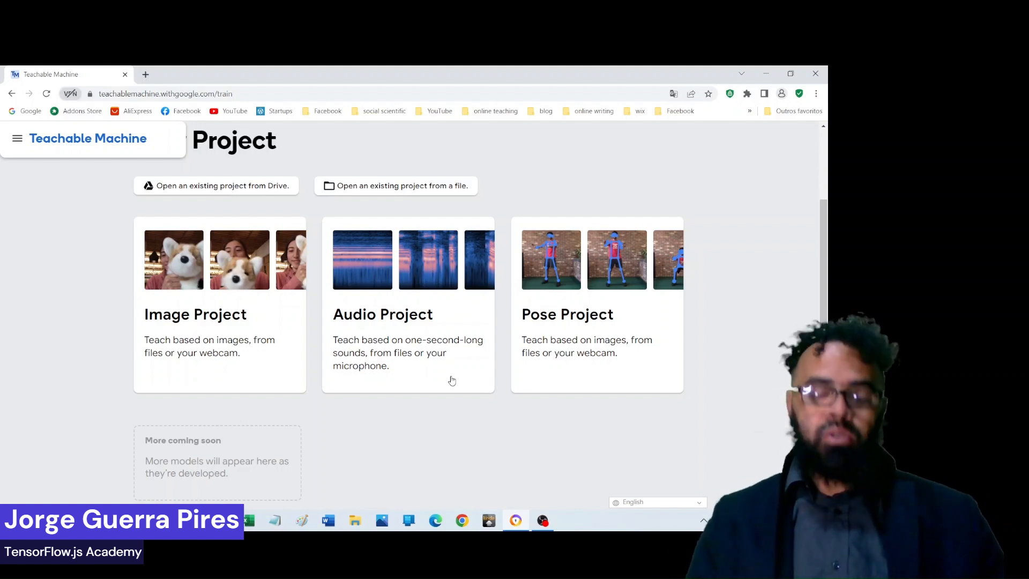
pyautogui.hotkey('alt', 'Tab')
pyautogui.hotkey('alt', 'Tab')
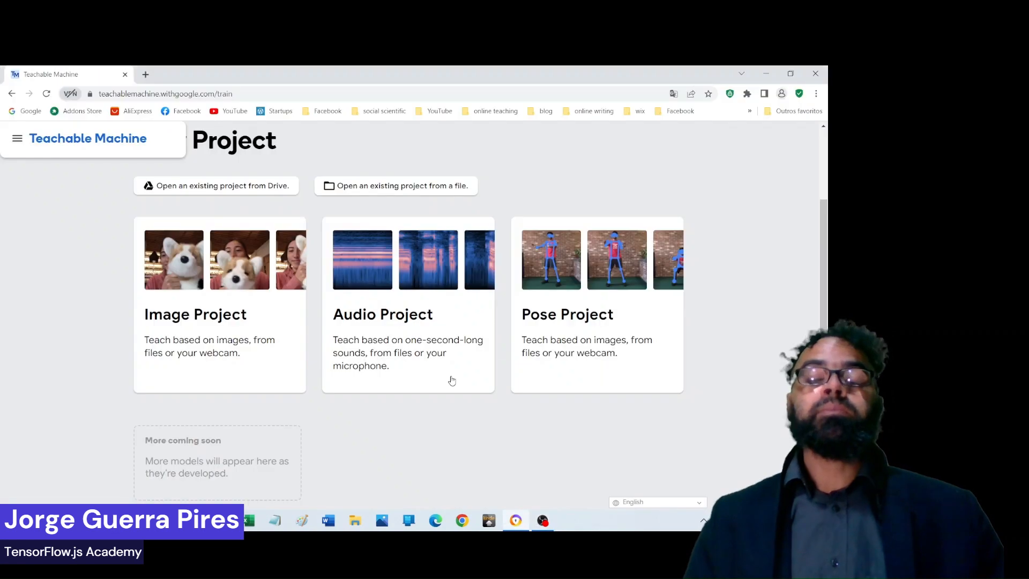
pyautogui.hotkey('alt', 'Tab')
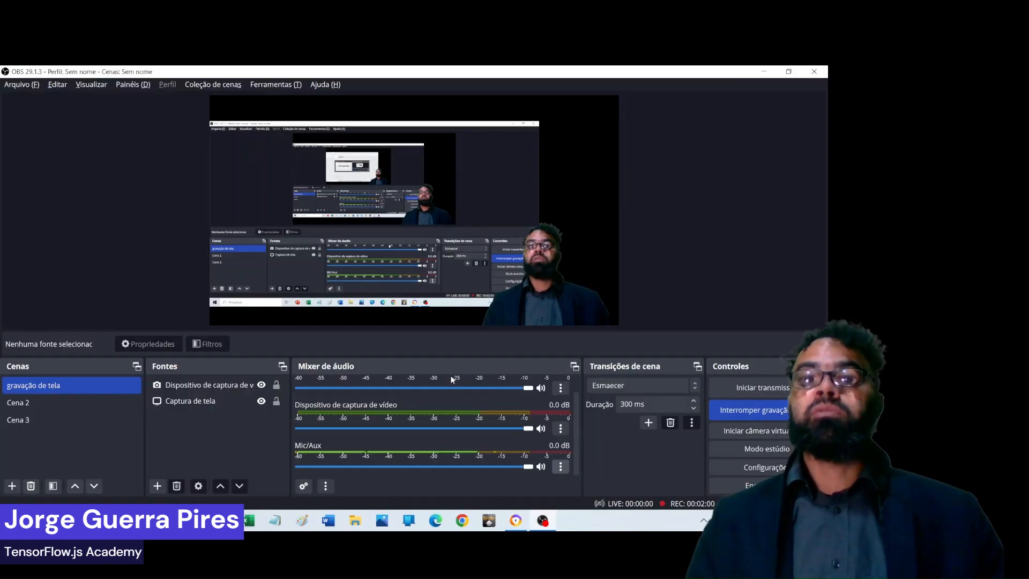
pyautogui.hotkey('alt', 'Tab')
pyautogui.hotkey('alt', 'Tab')
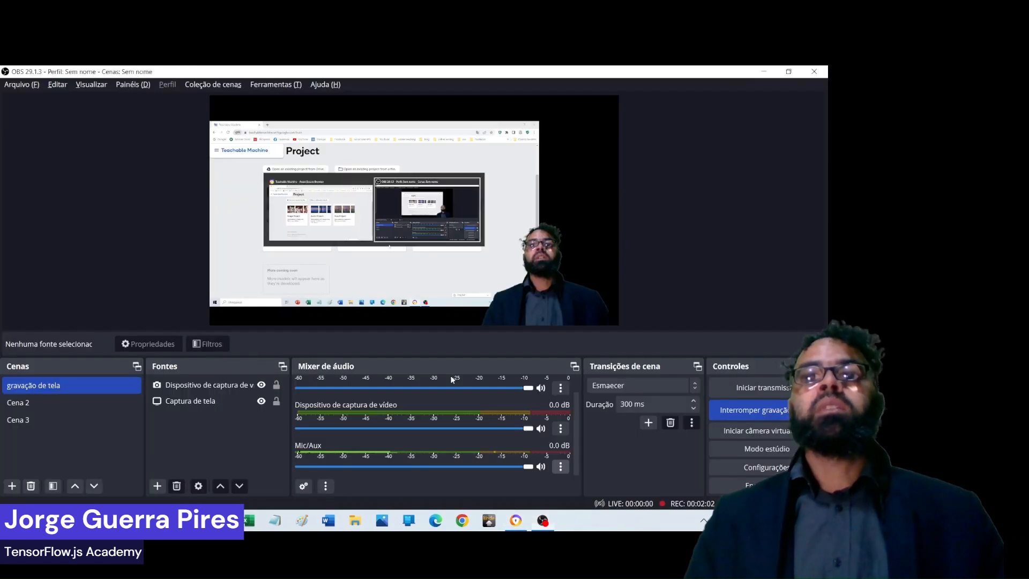
pyautogui.hotkey('alt', 'Tab')
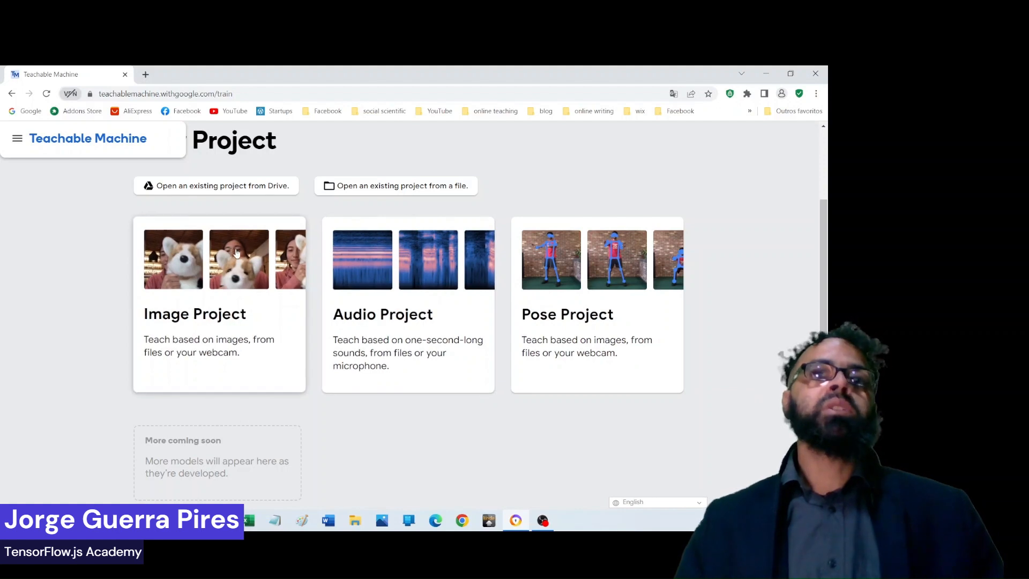
# Create a new image project that uses the standard image model.
pyautogui.click(230, 293)
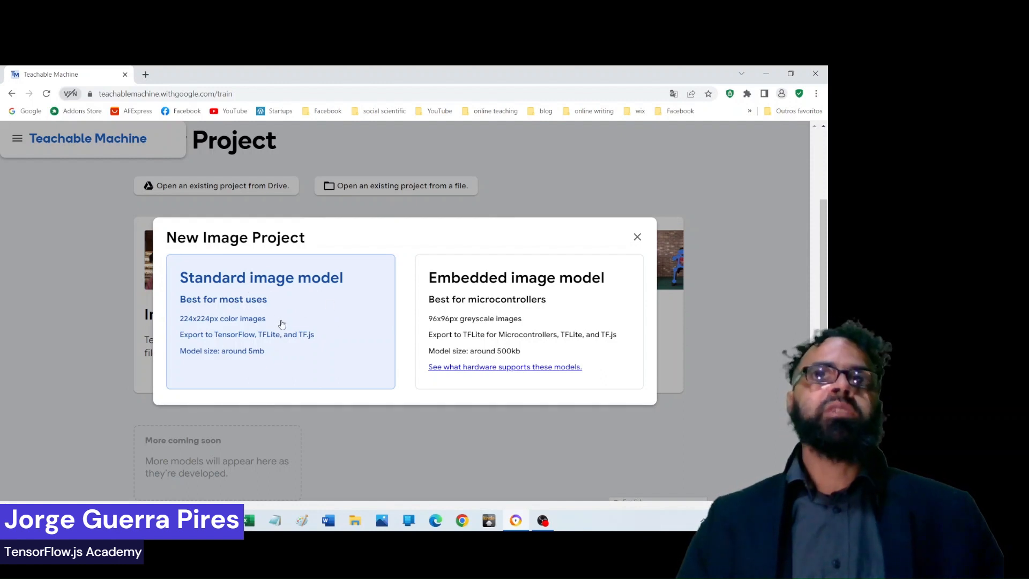
pyautogui.click(289, 335)
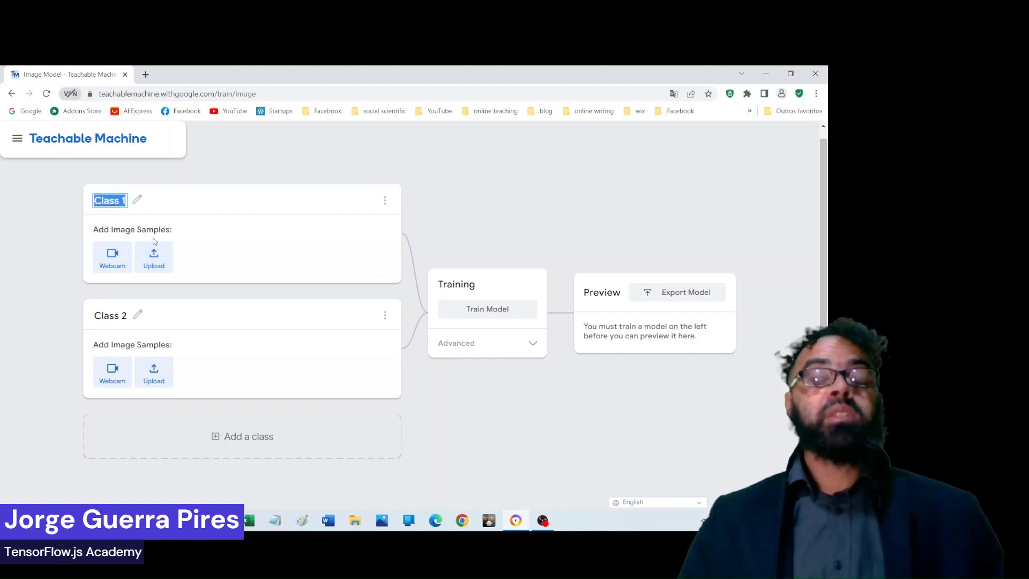
pyautogui.click(457, 218)
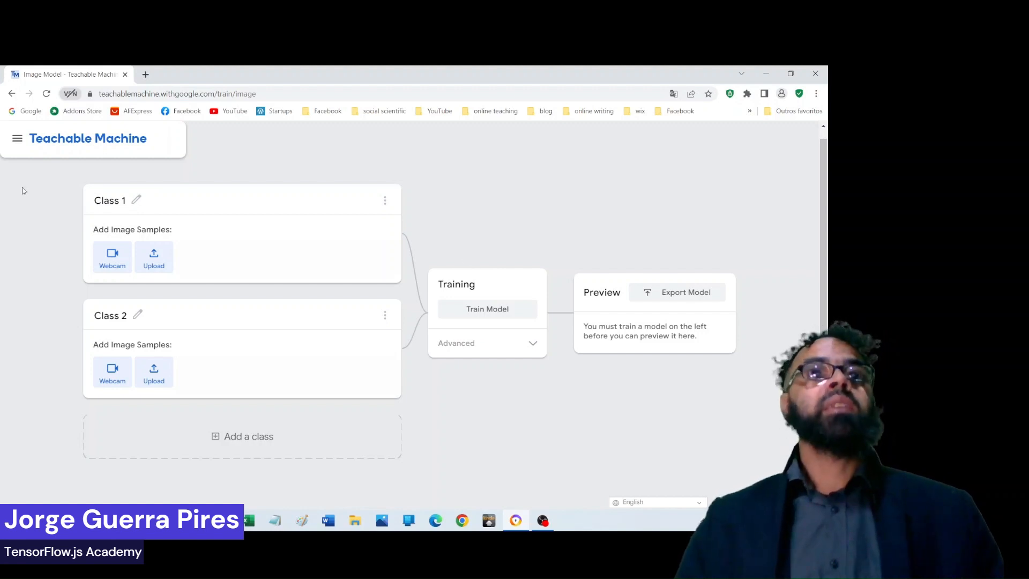
# Open the saved project Sapos.tm from Google Drive.
pyautogui.click(18, 138)
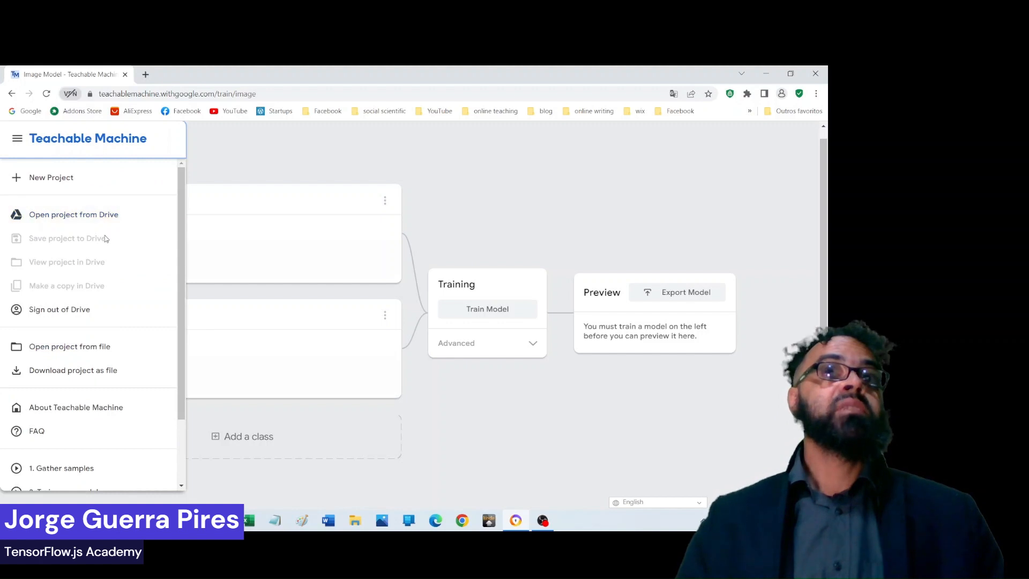
pyautogui.click(114, 214)
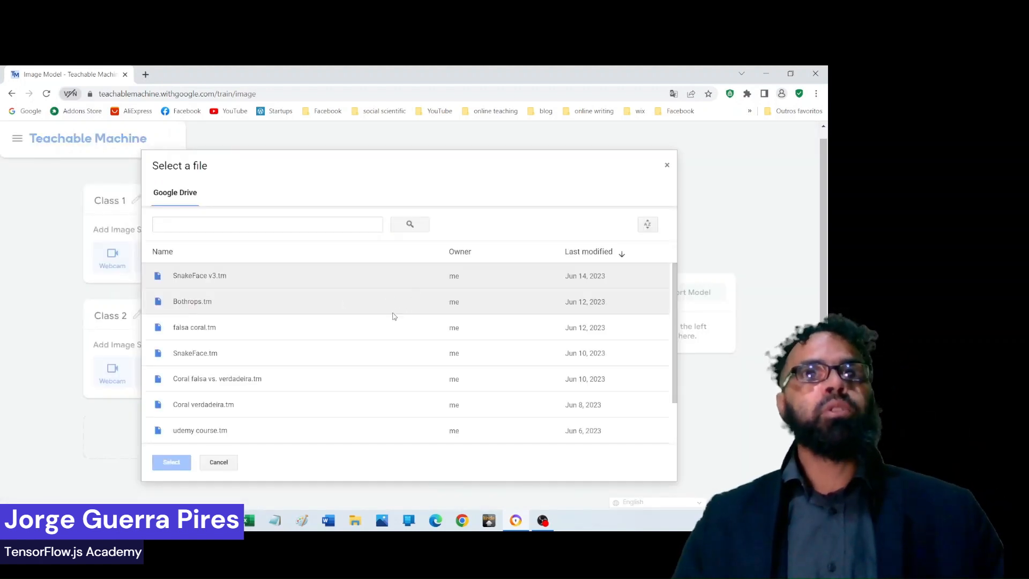
pyautogui.scroll(-2, 283, 318)
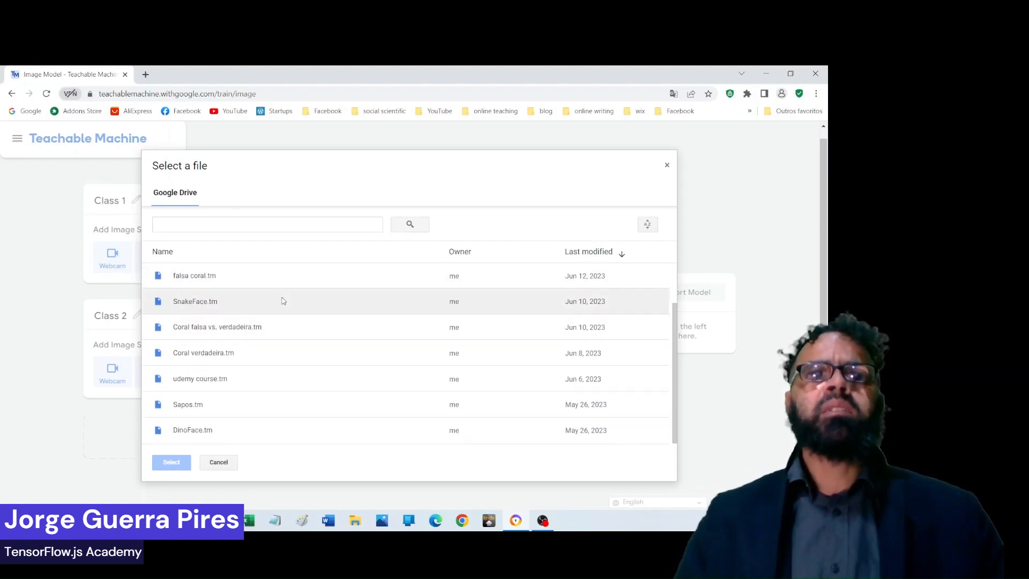
pyautogui.click(215, 409)
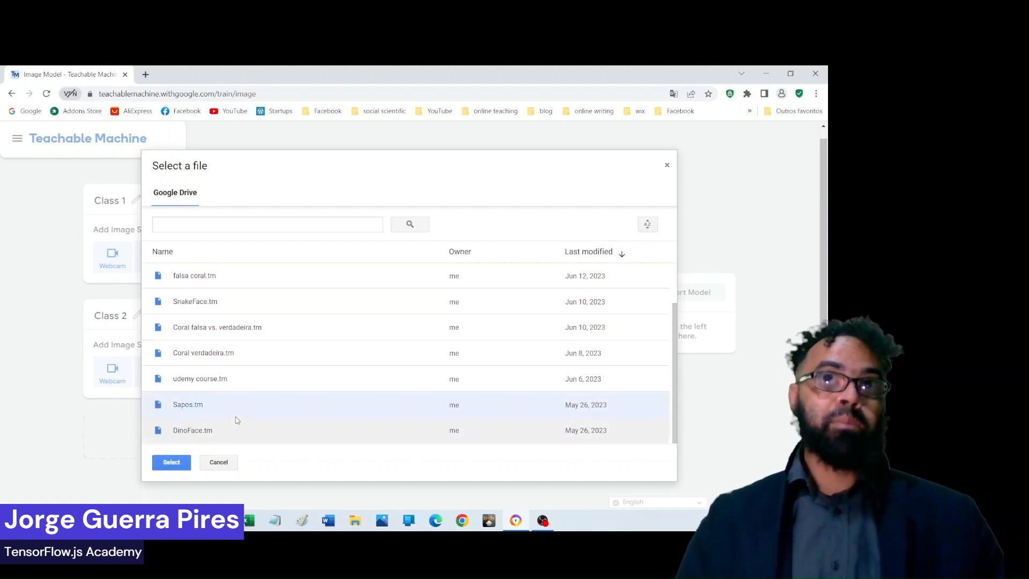
pyautogui.hotkey('alt', 'Tab')
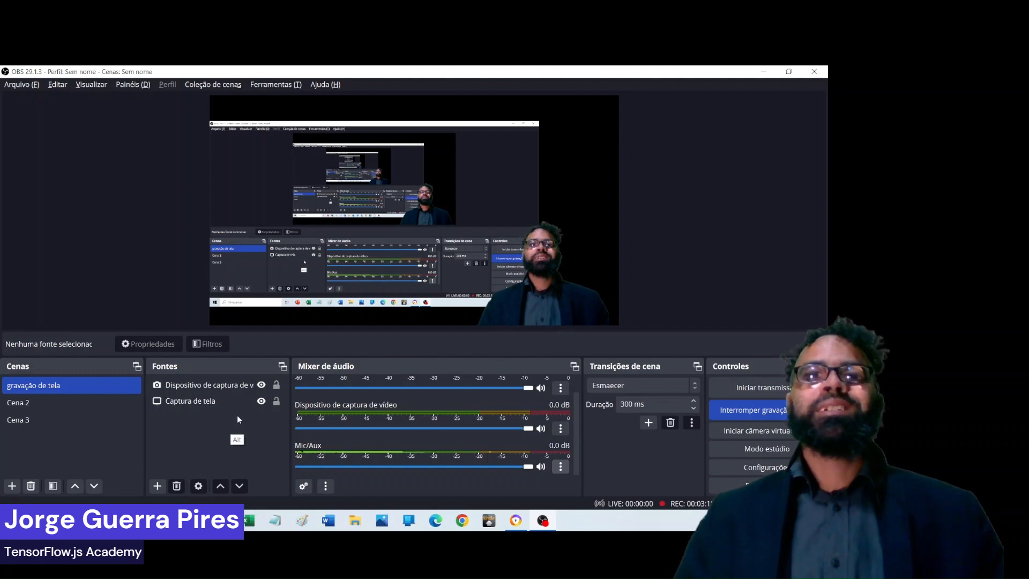
pyautogui.hotkey('alt', 'Tab')
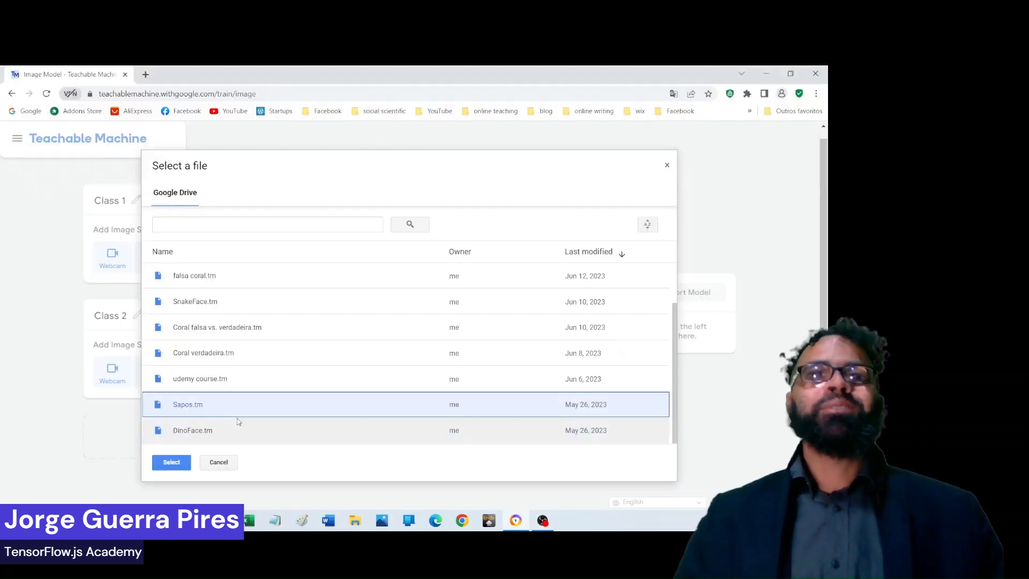
pyautogui.click(172, 464)
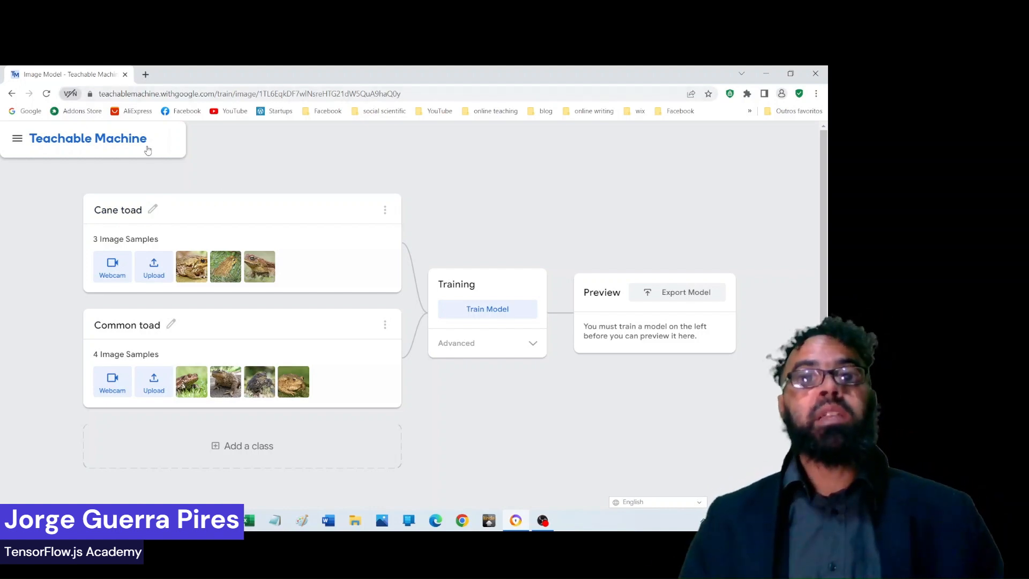
pyautogui.hotkey('alt', 'Tab')
pyautogui.hotkey('alt', 'Tab')
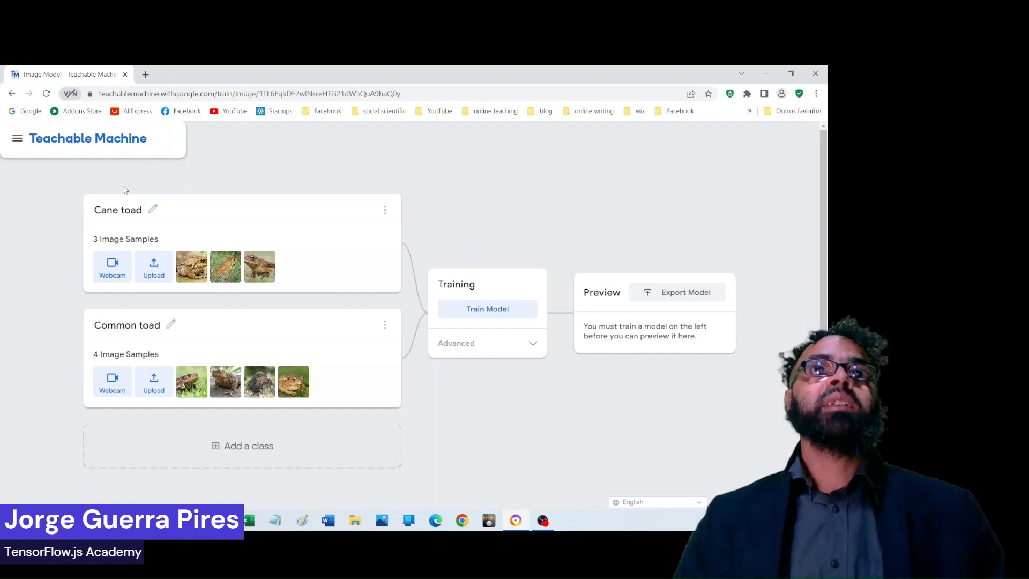
# Copy the class name "Cane toad" from the project and search Google for images of it in a new browser tab.
pyautogui.click(146, 74)
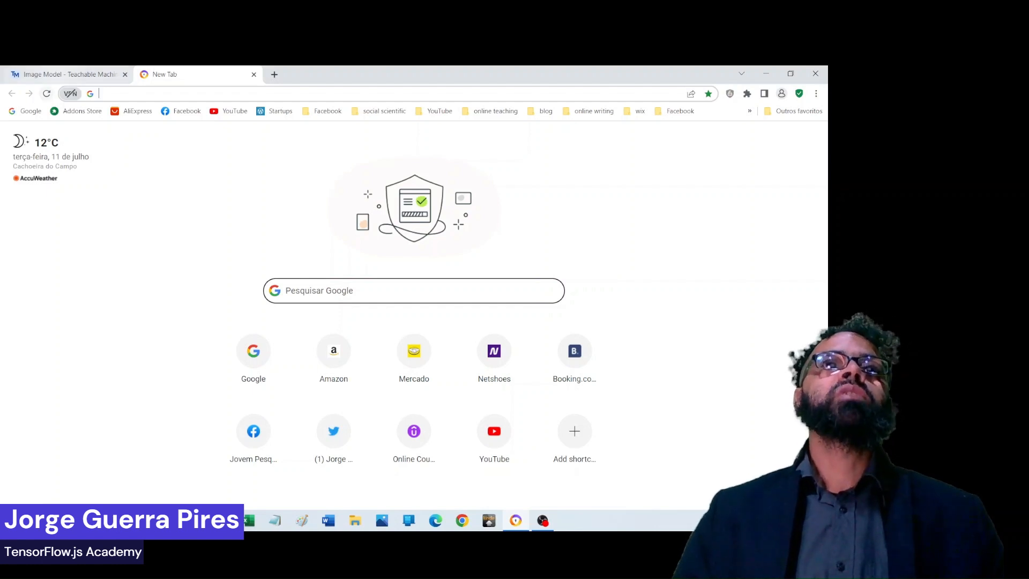
pyautogui.click(70, 74)
pyautogui.click(144, 210)
pyautogui.hotkey('ctrl', 'c')
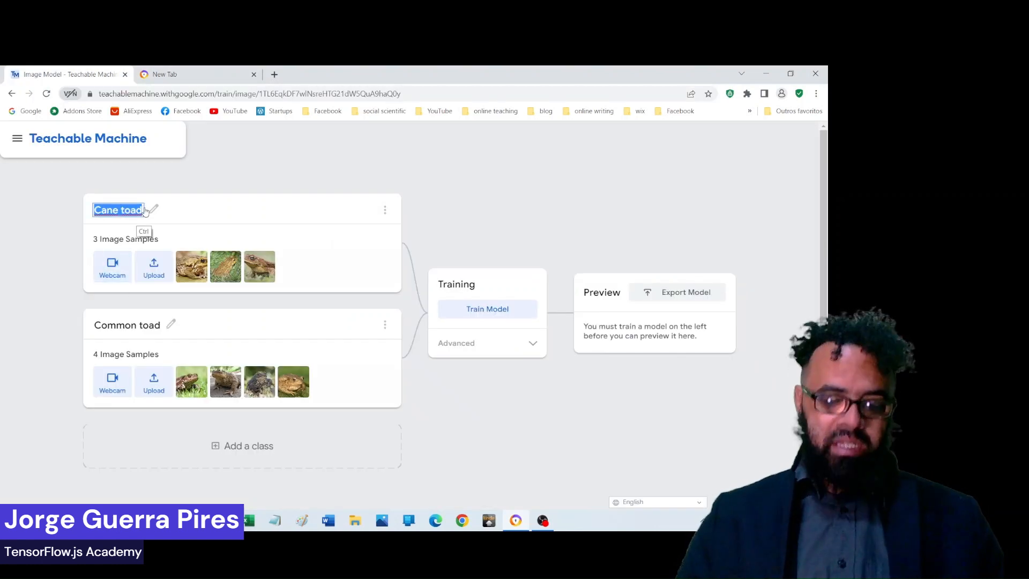
pyautogui.click(164, 77)
pyautogui.hotkey('ctrl', 'v')
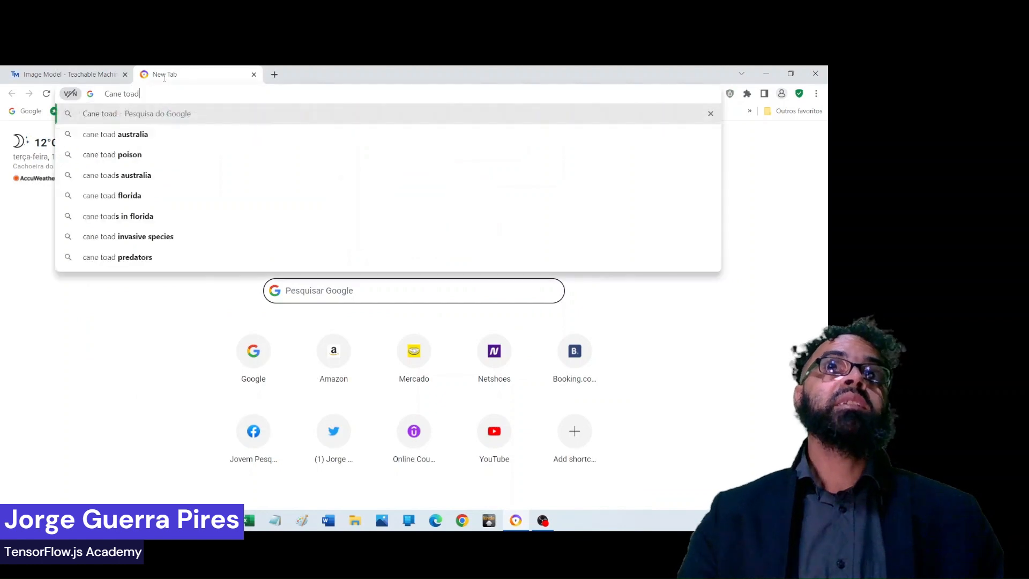
pyautogui.press('Return')
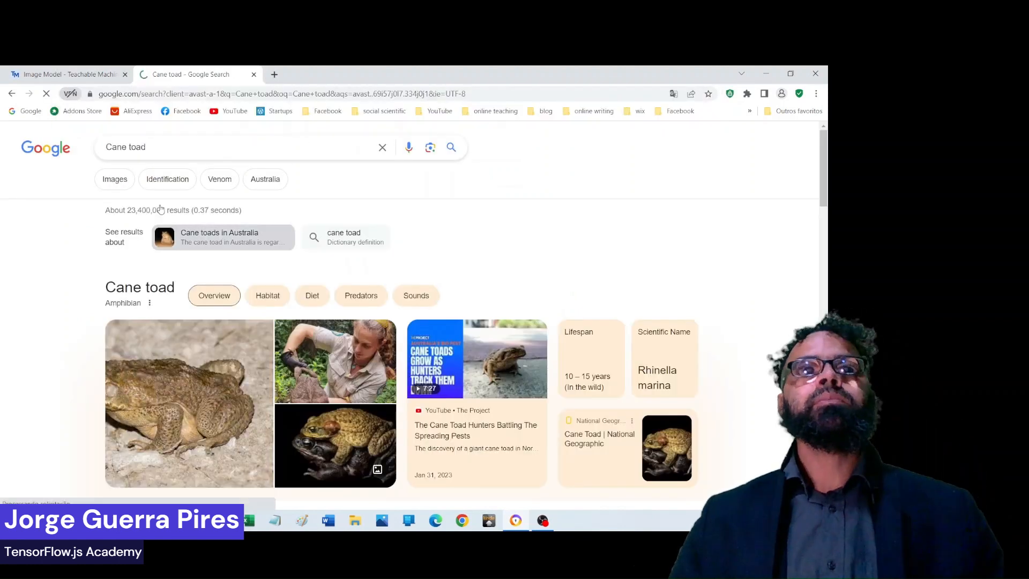
pyautogui.click(114, 179)
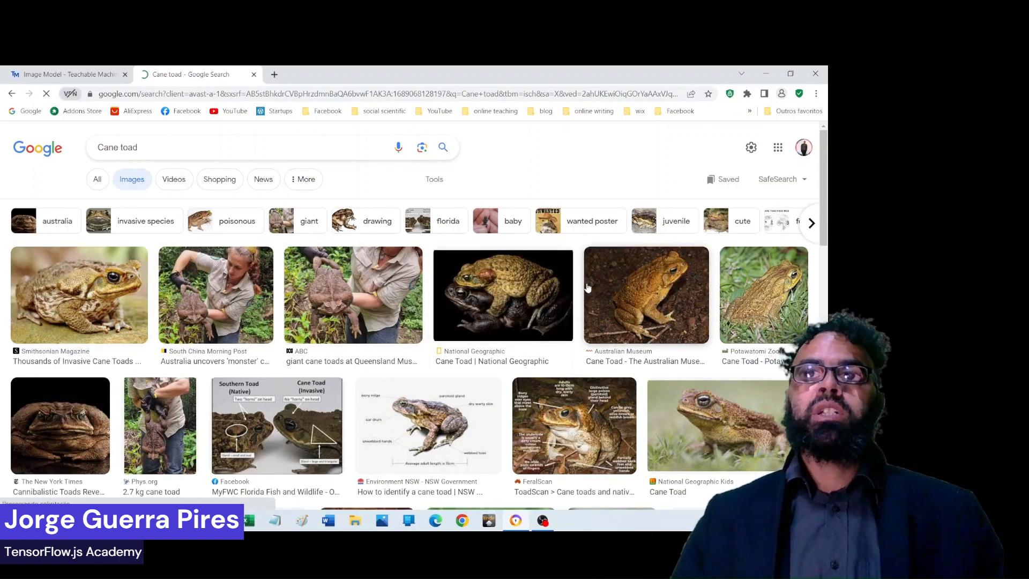
# Browse the cane toad image results to examine the variety of pictures available for this species.
pyautogui.scroll(-4, 571, 300)
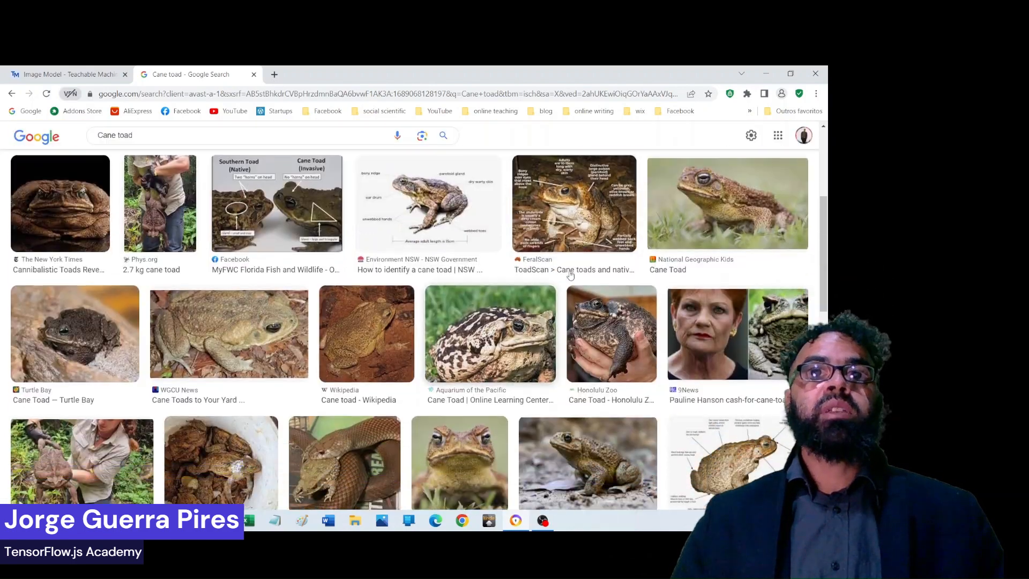
pyautogui.scroll(-3, 570, 274)
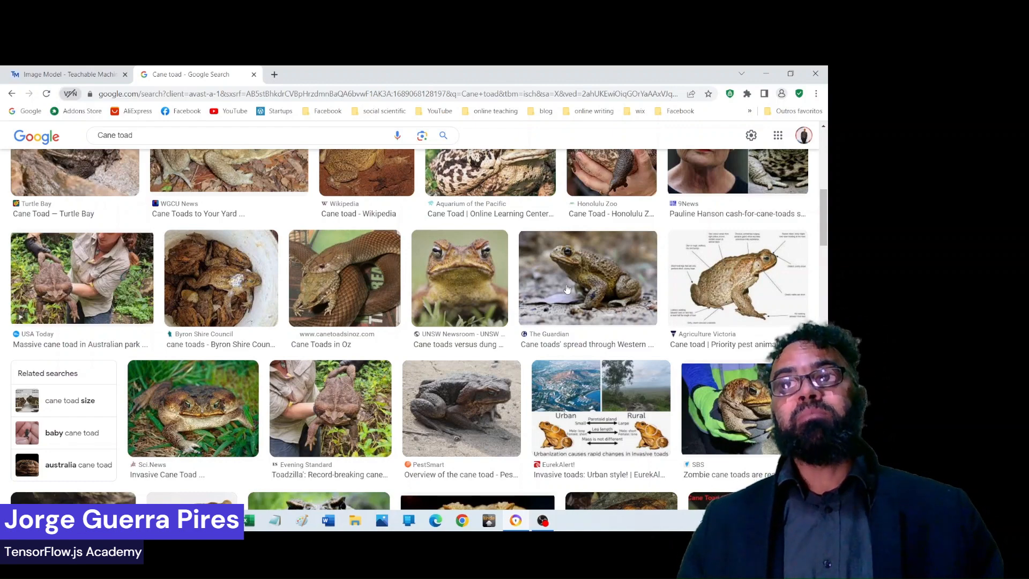
pyautogui.hotkey('alt', 'Tab')
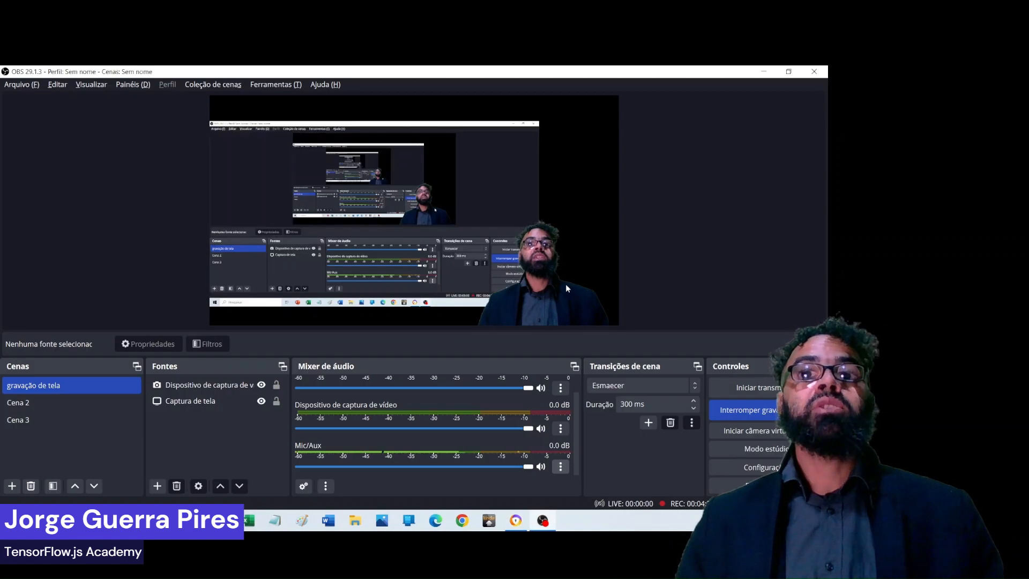
pyautogui.hotkey('alt', 'Tab')
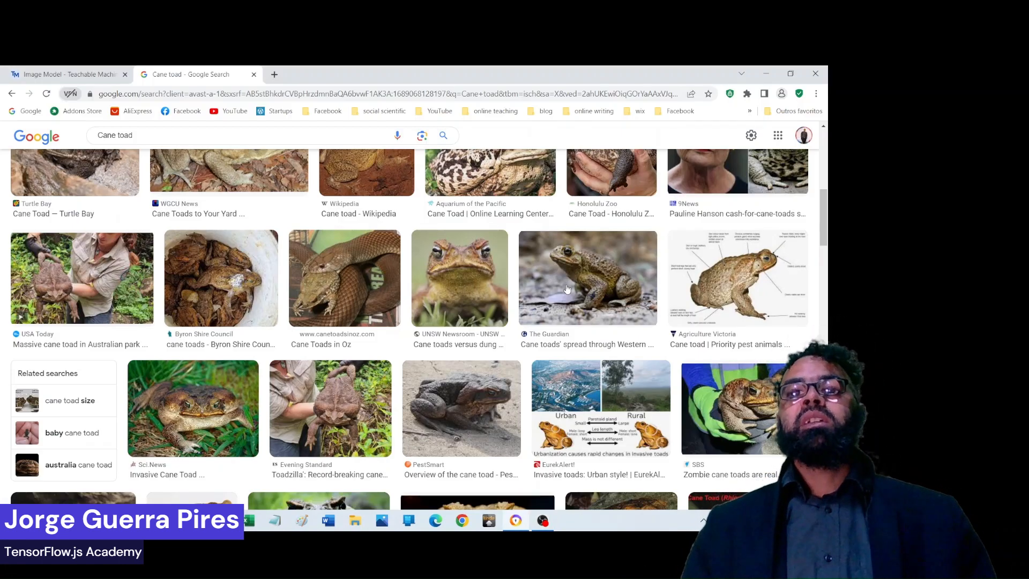
pyautogui.hotkey('alt', 'Tab')
pyautogui.hotkey('alt', 'Tab')
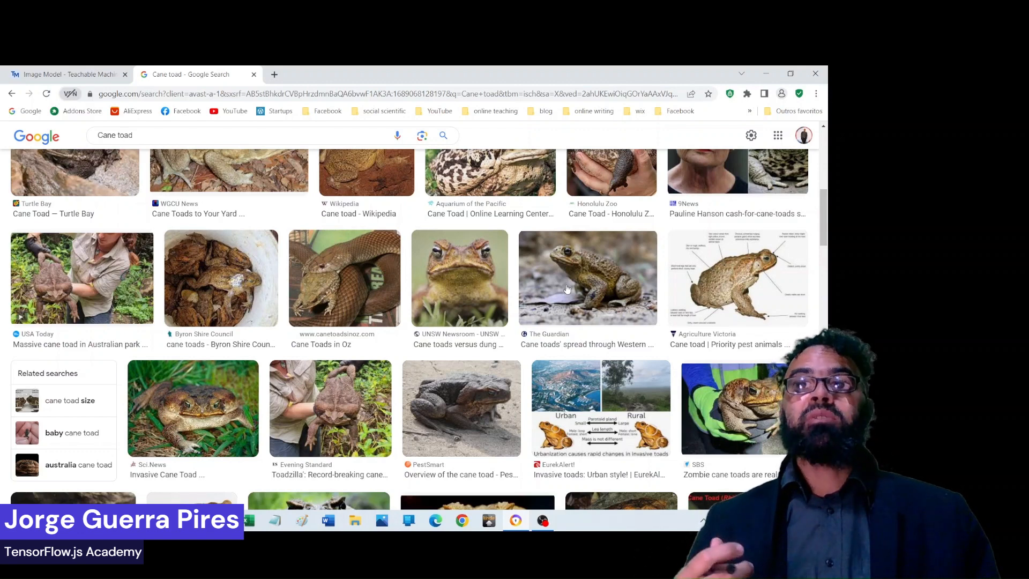
pyautogui.scroll(-10, 423, 363)
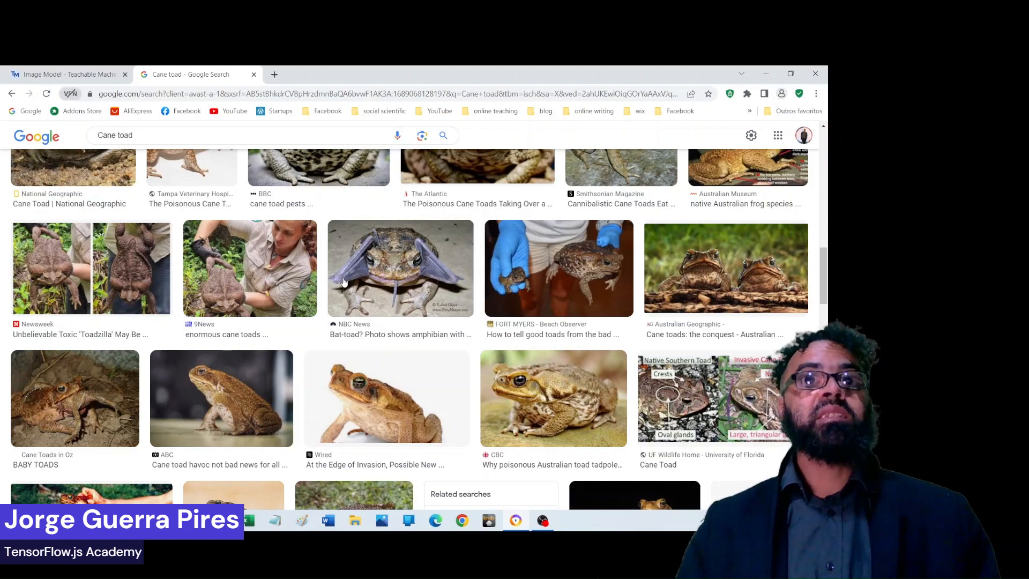
pyautogui.scroll(10, 344, 282)
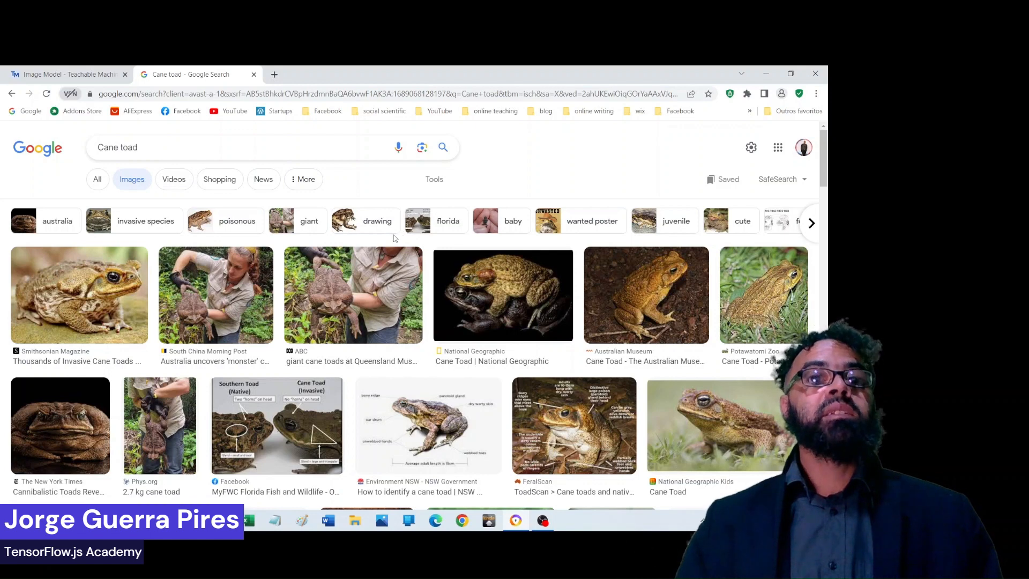
# Open the bookmarked bioRxiv preprint "SnakeFace: a transfer learning based app for snake classification" in a new browser tab.
pyautogui.click(275, 74)
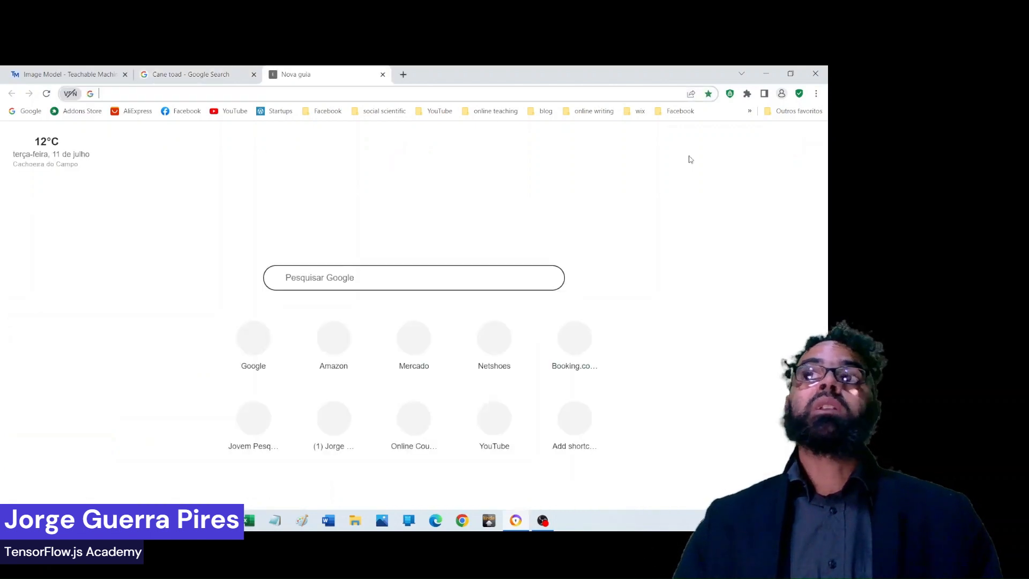
pyautogui.click(749, 111)
pyautogui.scroll(-5, 686, 268)
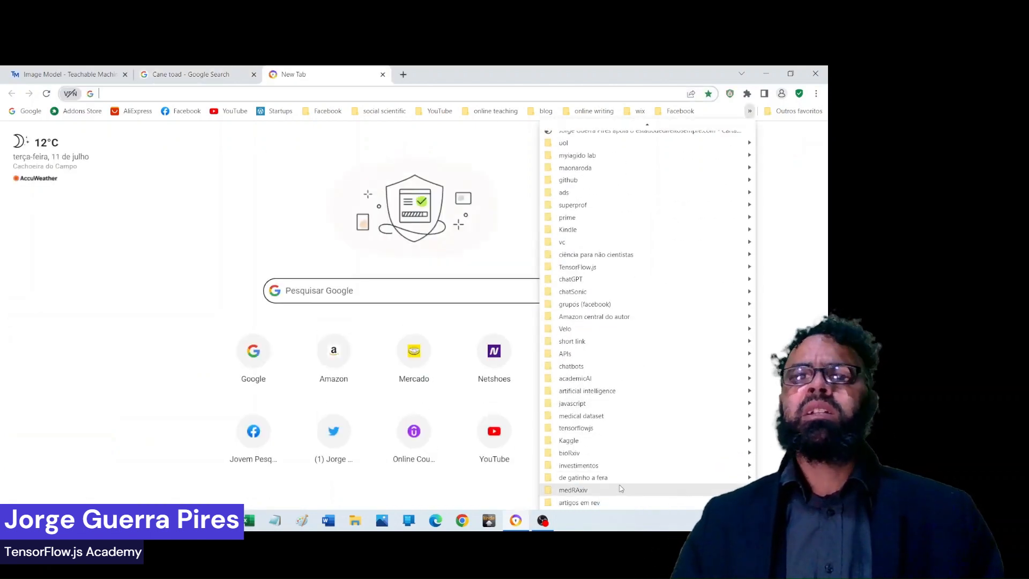
pyautogui.moveTo(601, 453)
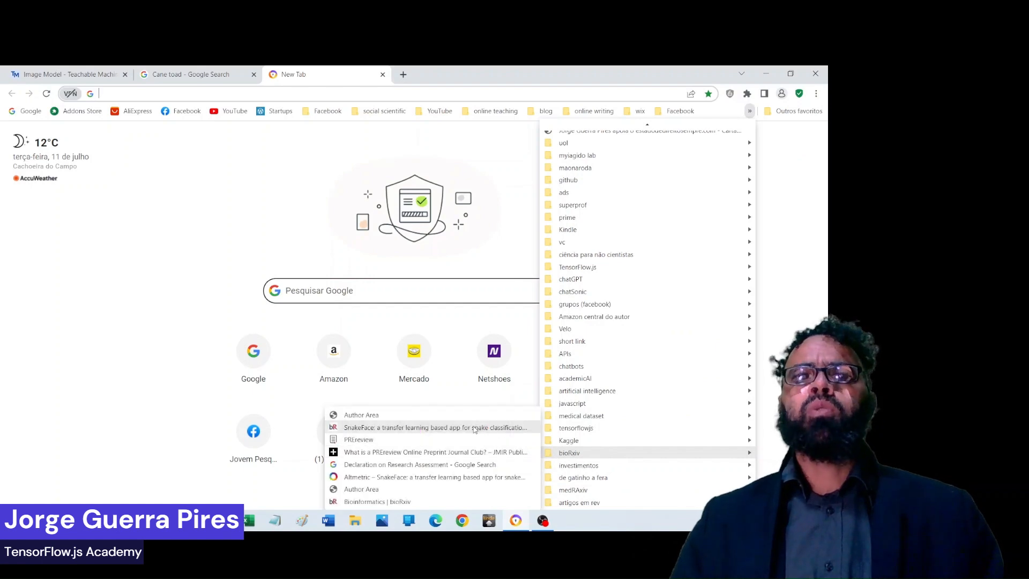
pyautogui.click(476, 428)
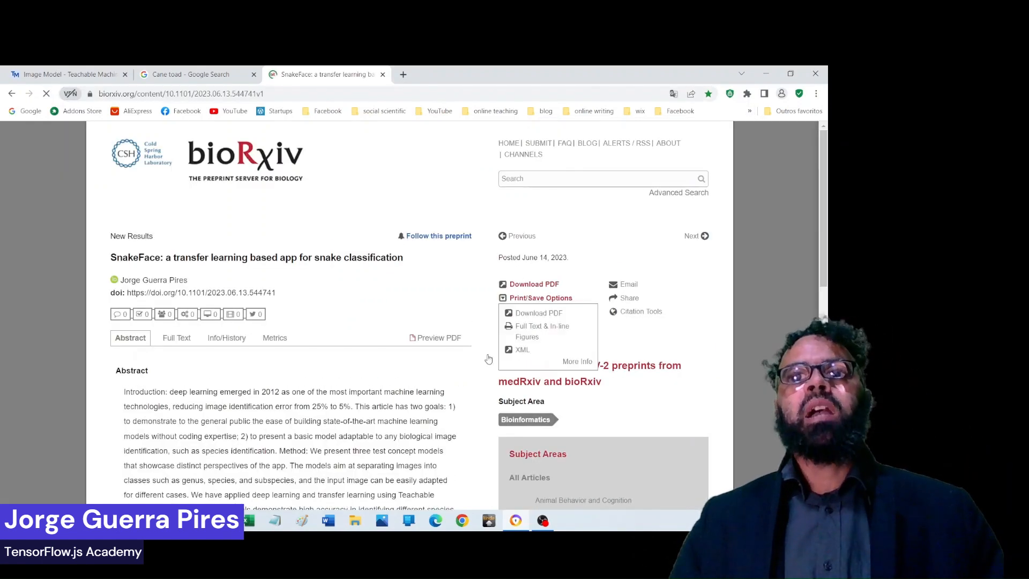
# Skim the SnakeFace abstract page and open the full text of the article.
pyautogui.scroll(-1, 468, 318)
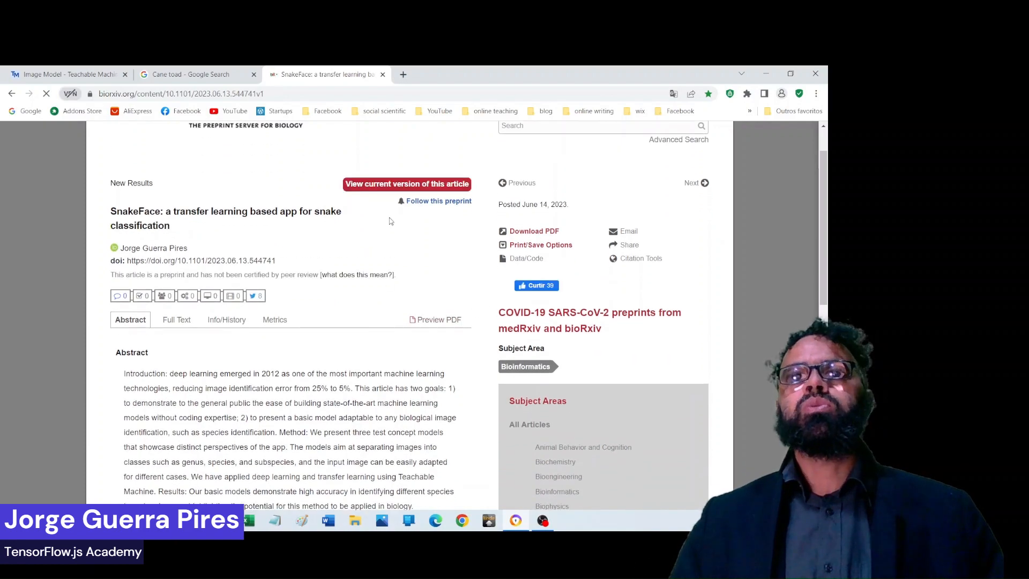
pyautogui.scroll(-3, 374, 324)
pyautogui.scroll(4, 392, 325)
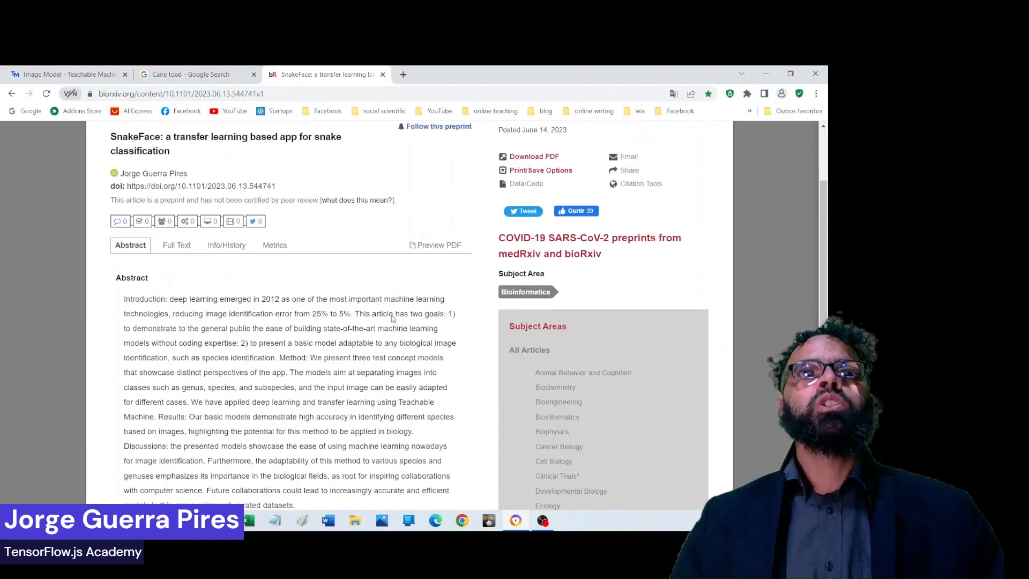
pyautogui.scroll(-15, 389, 332)
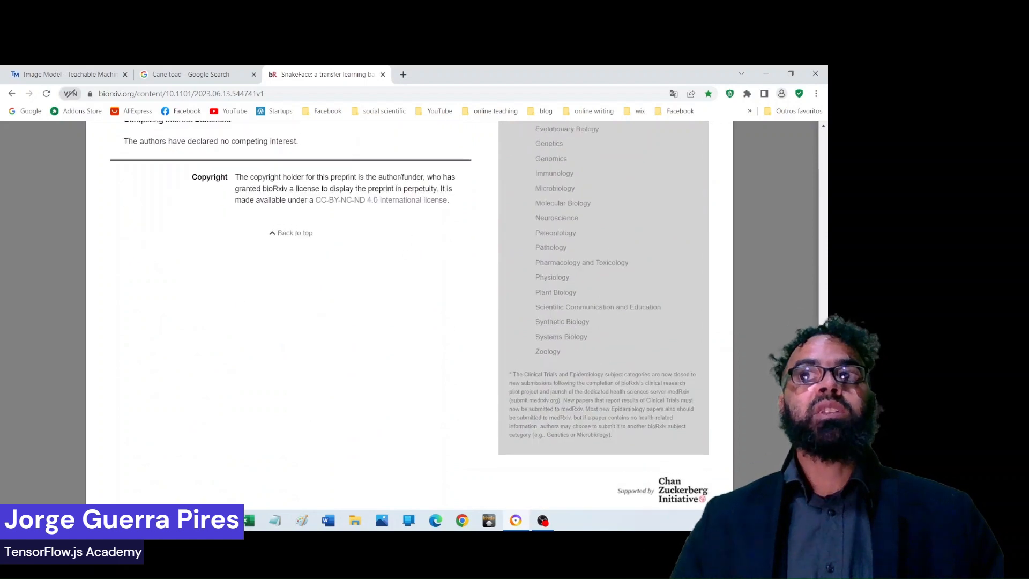
pyautogui.scroll(20, 389, 332)
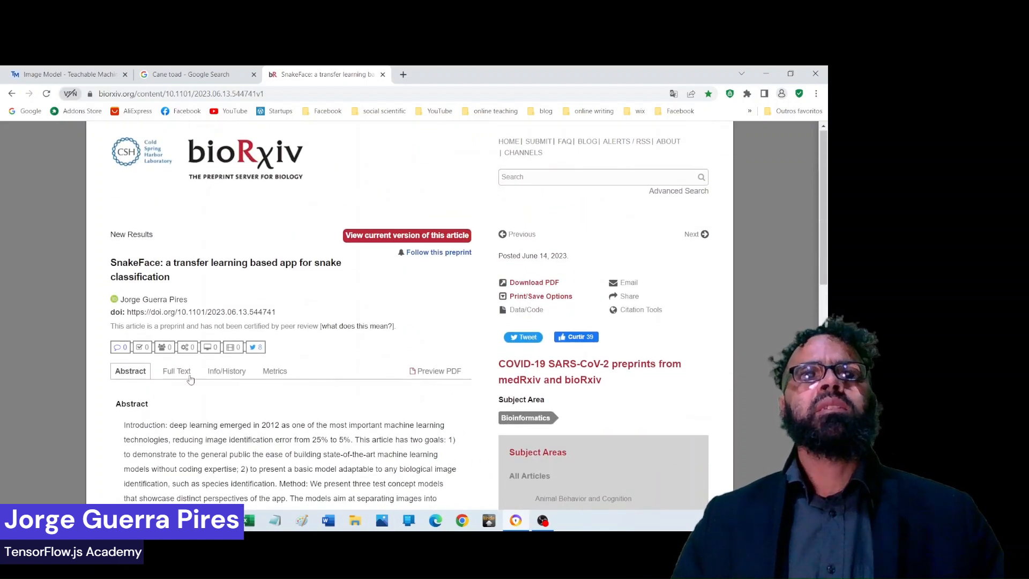
pyautogui.click(174, 370)
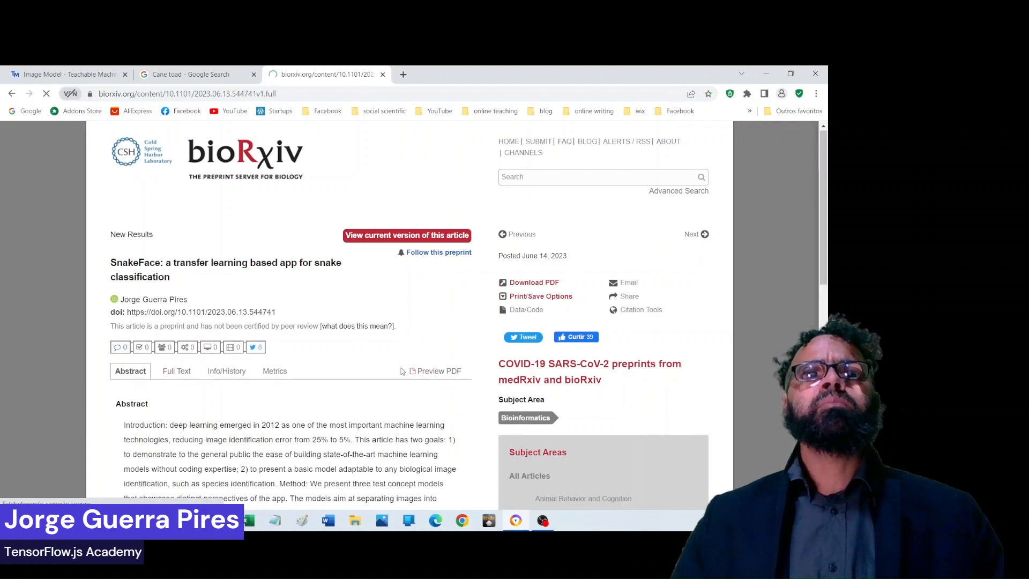
# Skim the article's introduction and methods, including the transfer learning scheme, dataset, training and TensorFlow.js sections.
pyautogui.scroll(-8, 374, 329)
pyautogui.scroll(-15, 374, 329)
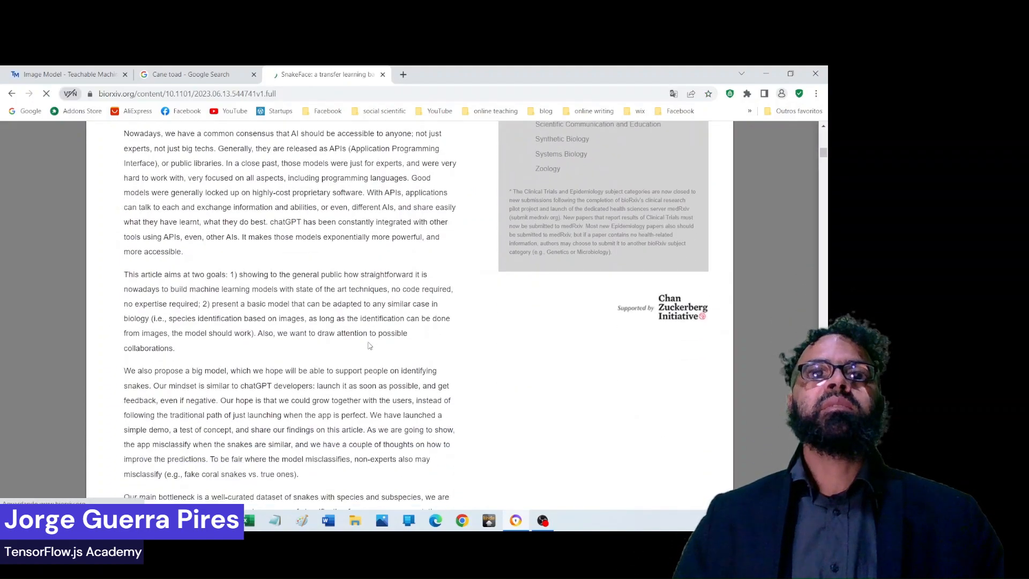
pyautogui.scroll(-8, 374, 304)
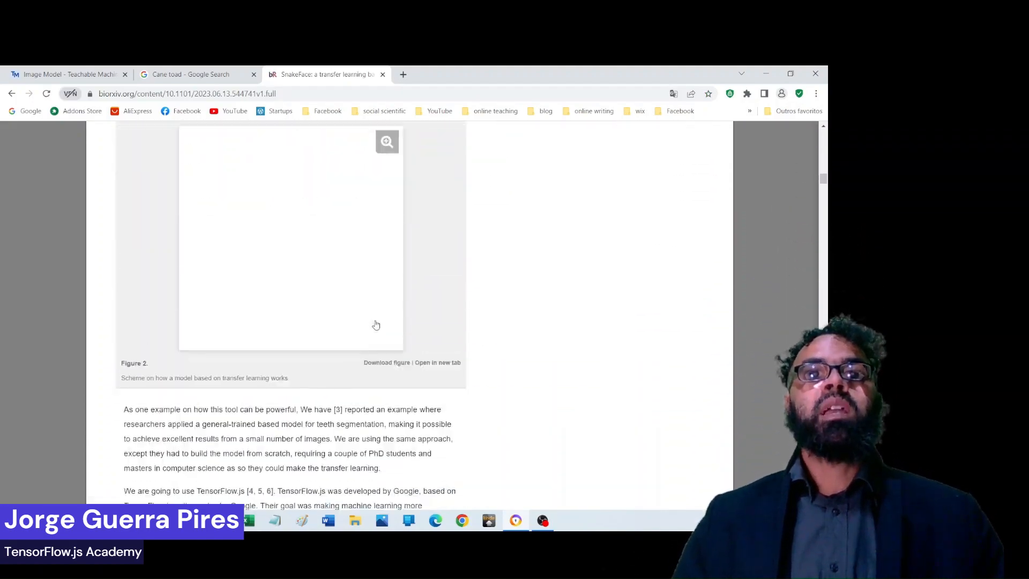
pyautogui.scroll(-12, 386, 258)
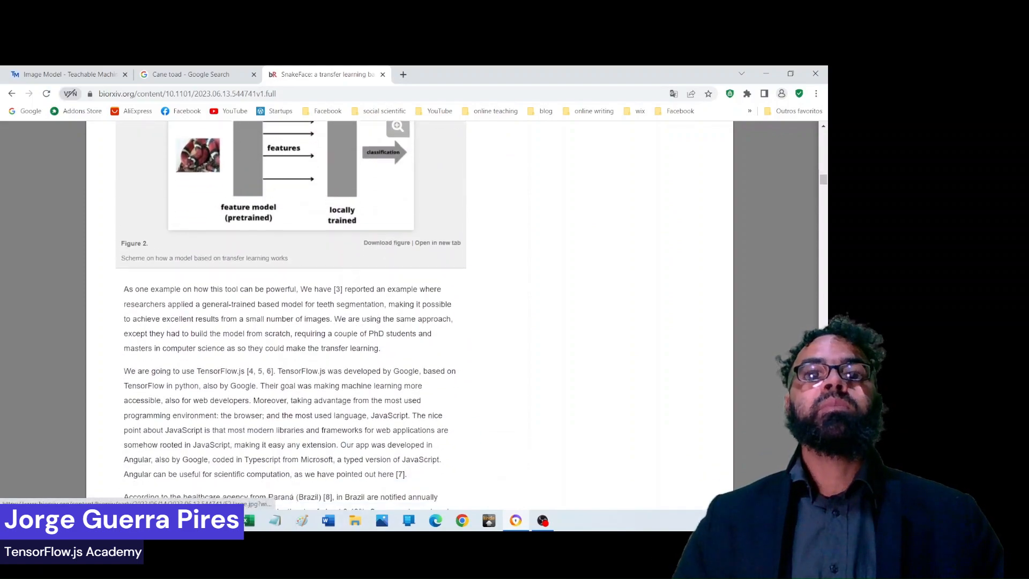
pyautogui.scroll(-4, 386, 259)
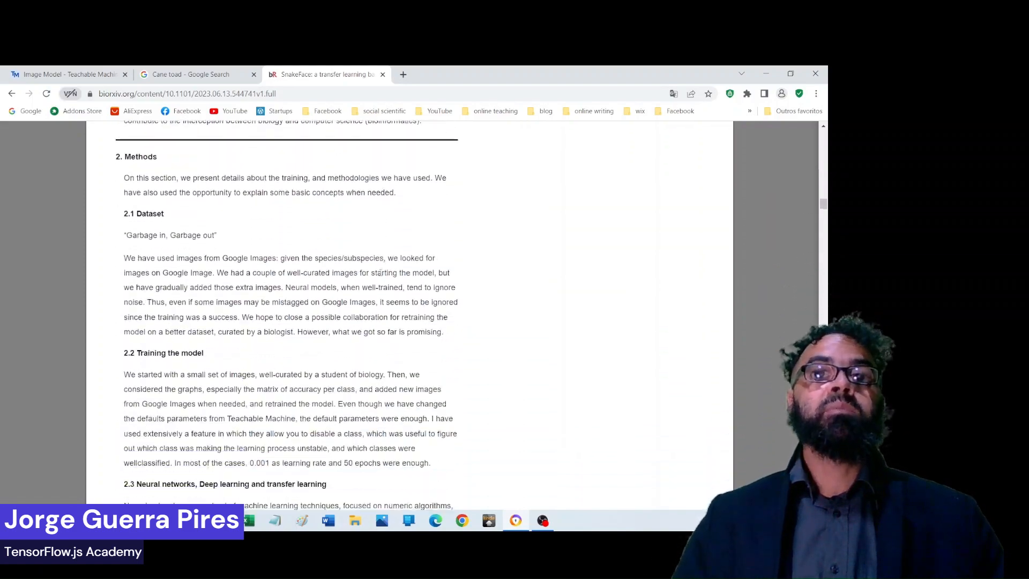
pyautogui.scroll(13, 374, 304)
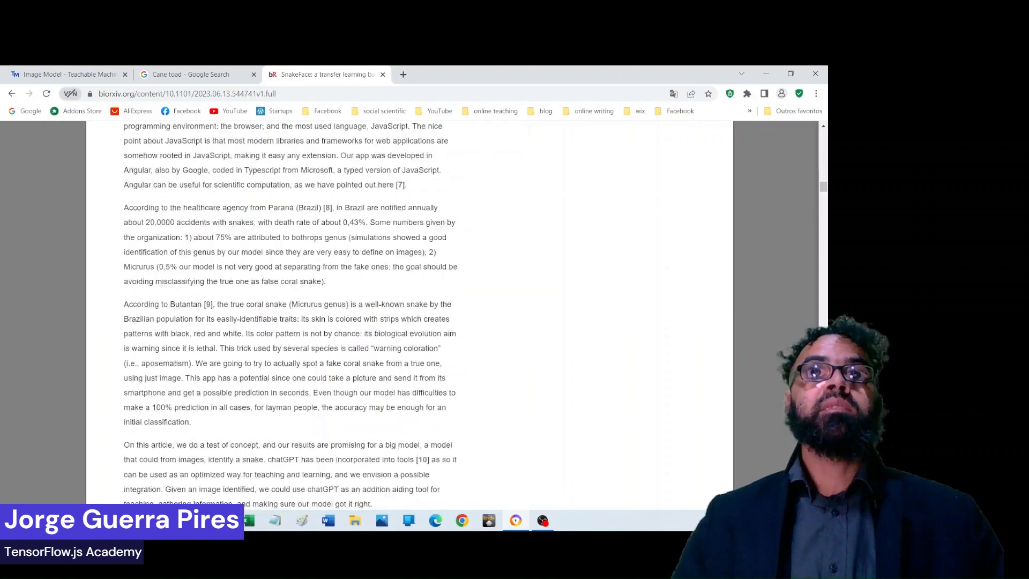
pyautogui.scroll(-8, 379, 278)
pyautogui.scroll(-20, 378, 278)
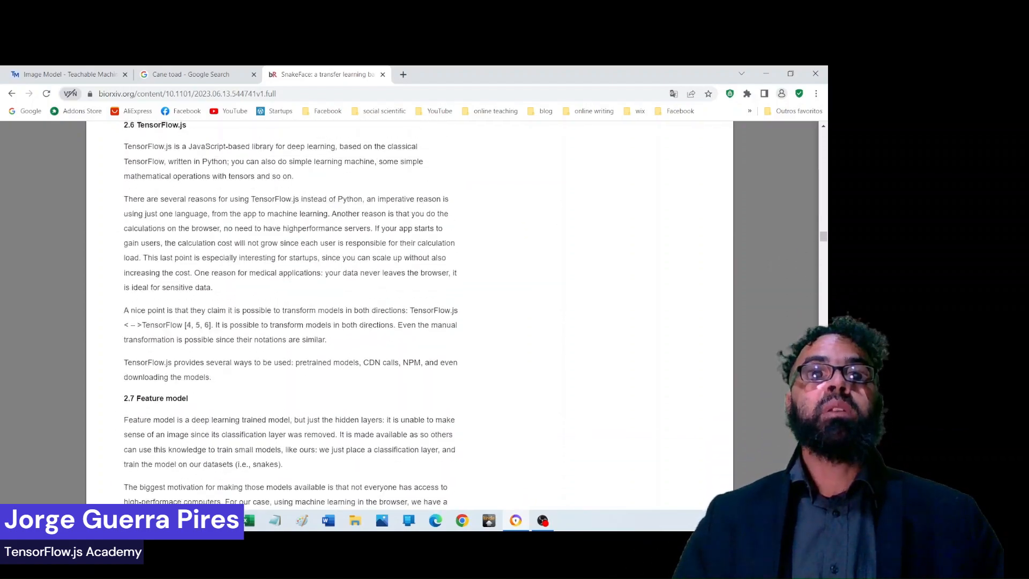
pyautogui.scroll(-15, 379, 283)
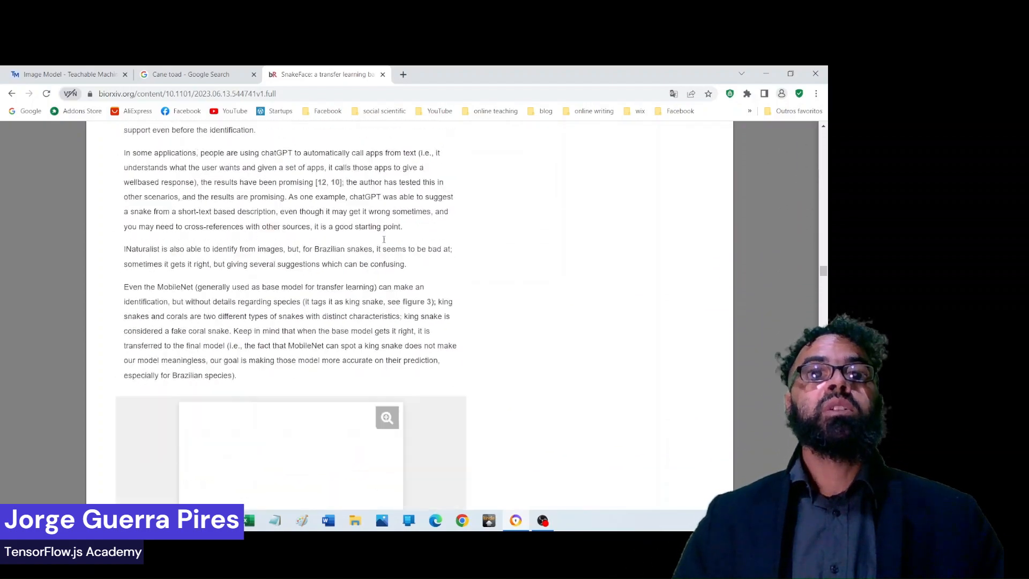
# Examine the snake photos, confusion matrix and accuracy curve for model 1 in Figures 3 to 10 of the article.
pyautogui.scroll(-2, 381, 352)
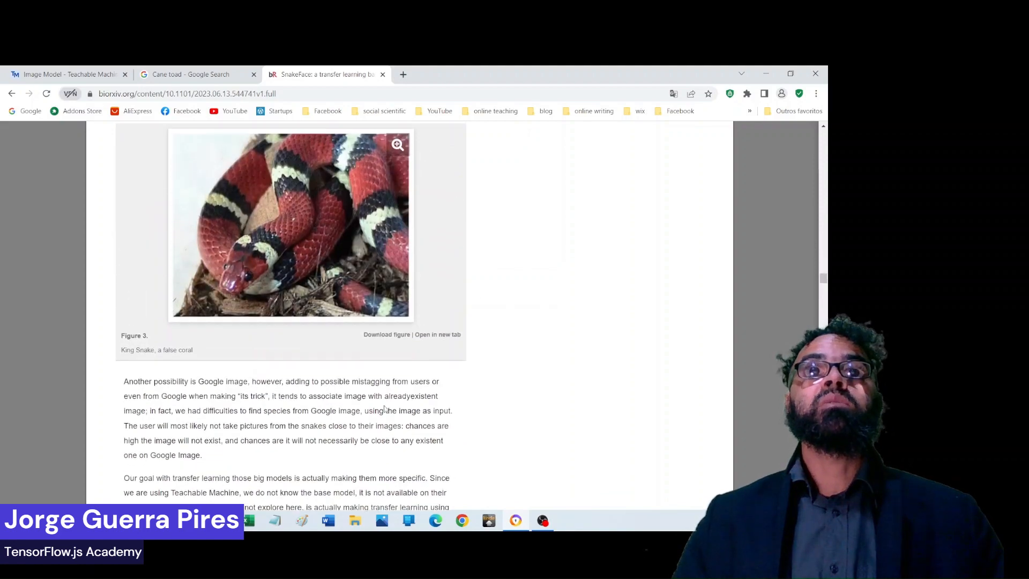
pyautogui.scroll(-6, 379, 378)
pyautogui.scroll(-10, 382, 252)
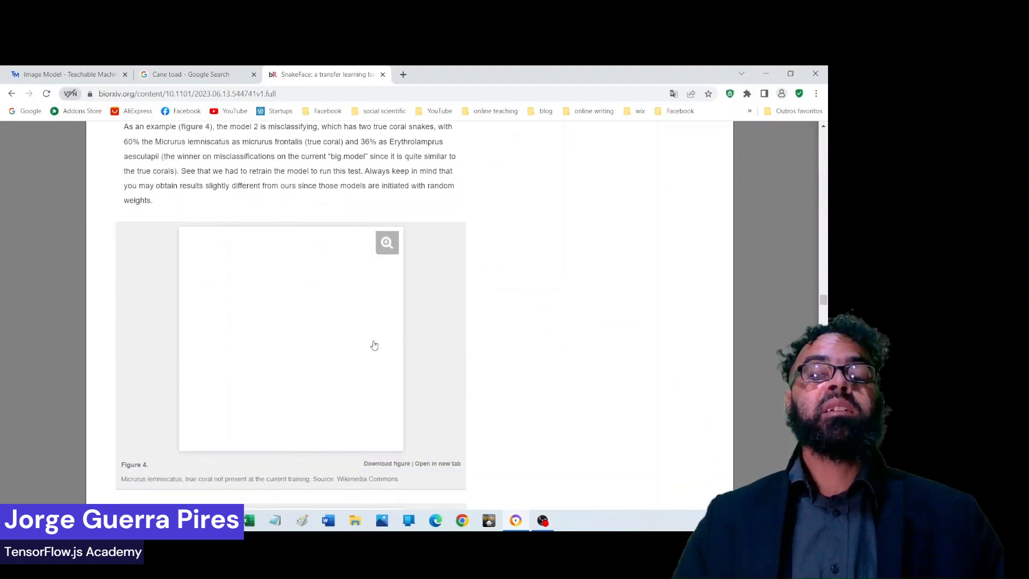
pyautogui.scroll(-1, 426, 308)
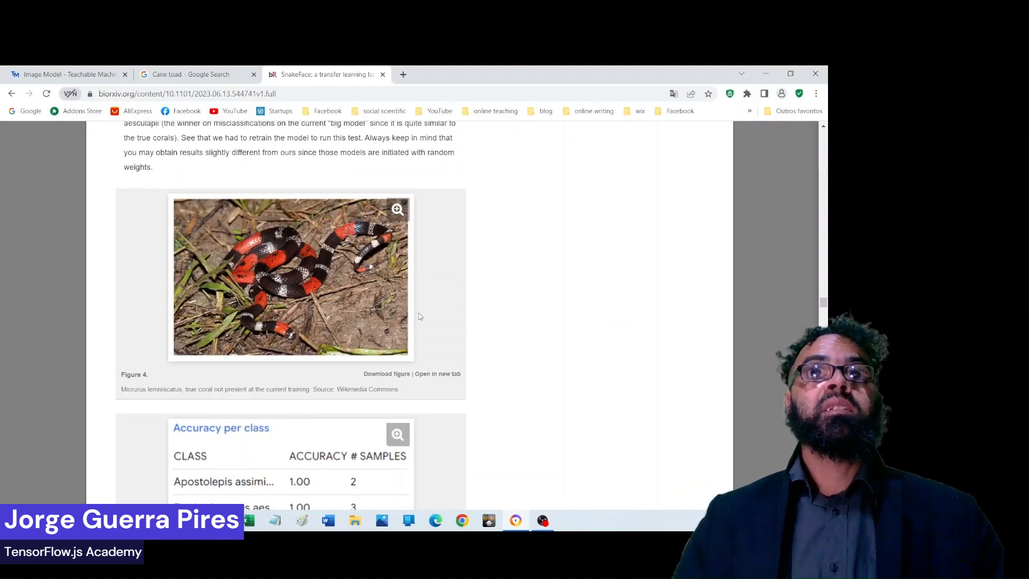
pyautogui.scroll(-15, 399, 274)
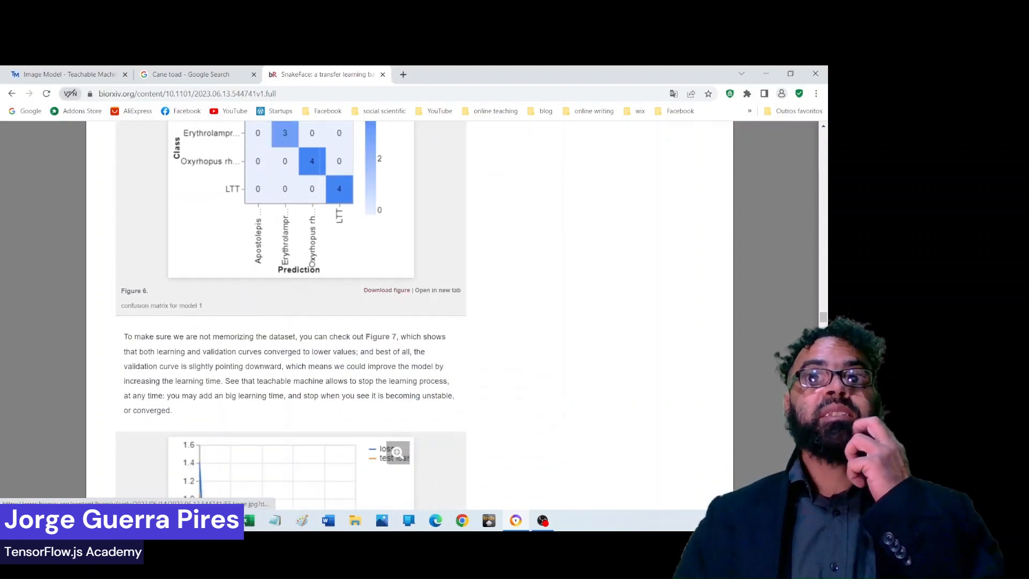
pyautogui.scroll(-9, 399, 274)
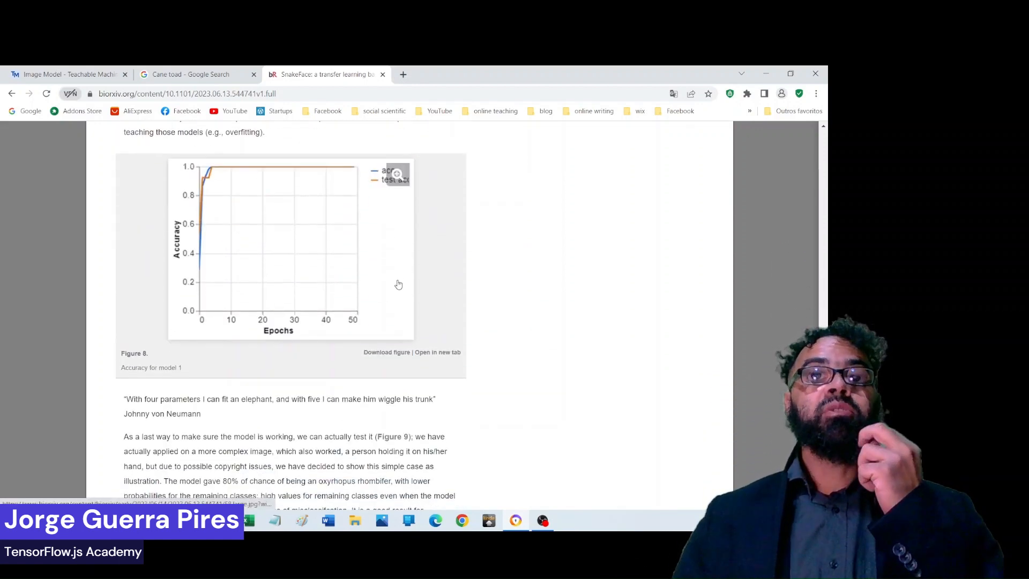
pyautogui.scroll(-8, 398, 285)
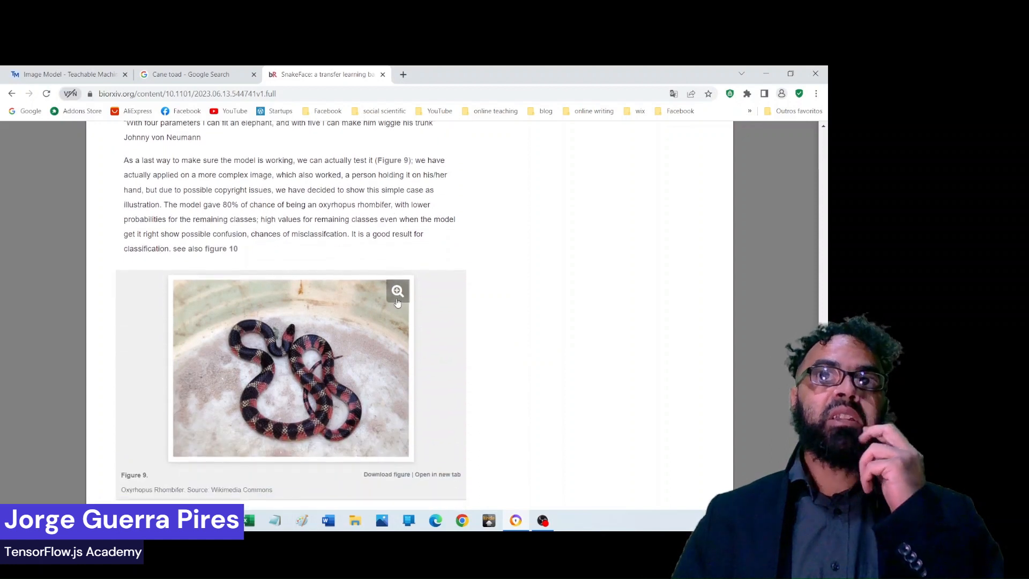
pyautogui.scroll(-3, 401, 264)
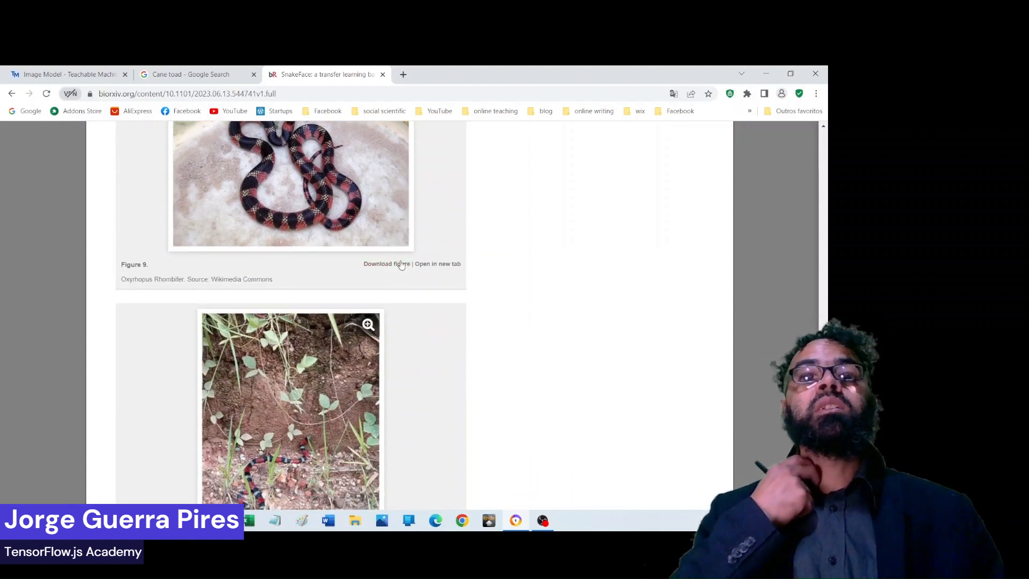
pyautogui.hotkey('alt', 'Tab')
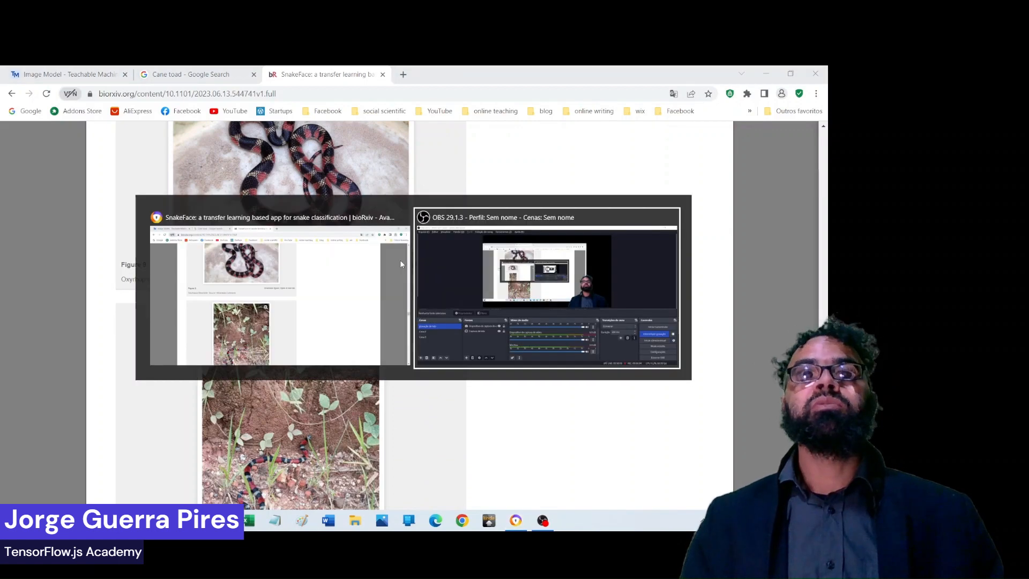
pyautogui.hotkey('alt', 'Tab')
pyautogui.hotkey('alt', 'Tab')
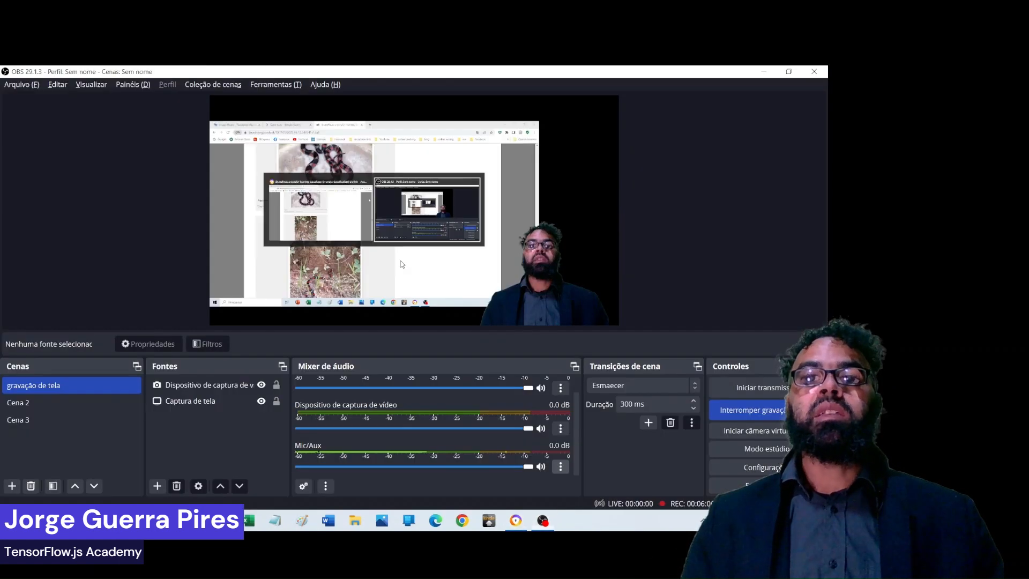
pyautogui.hotkey('alt', 'Tab')
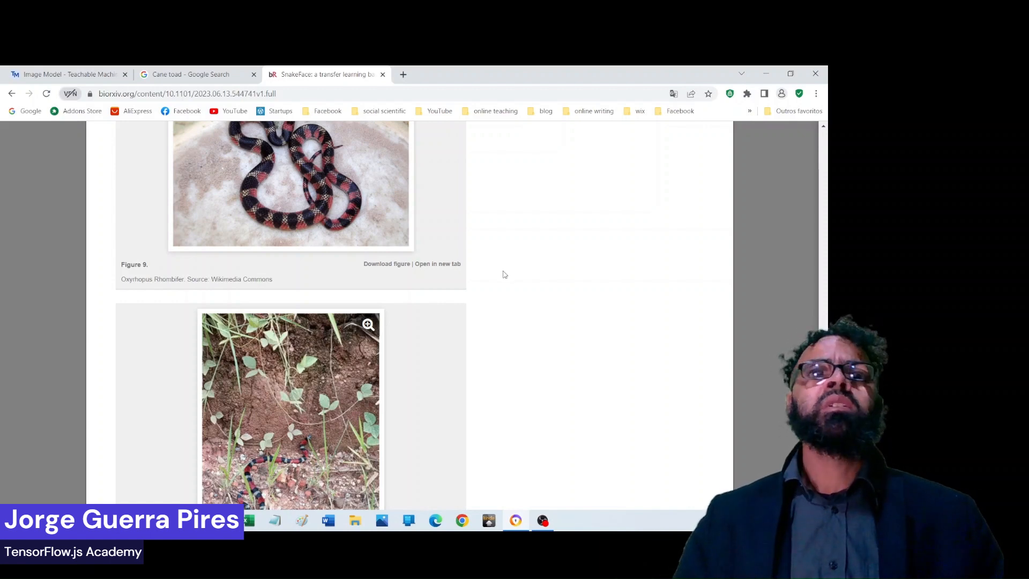
# Examine the realistic photo in Figure 10, the fake versus true coral snake results, and the larger model's accuracy and misclassification figures.
pyautogui.scroll(-5, 492, 282)
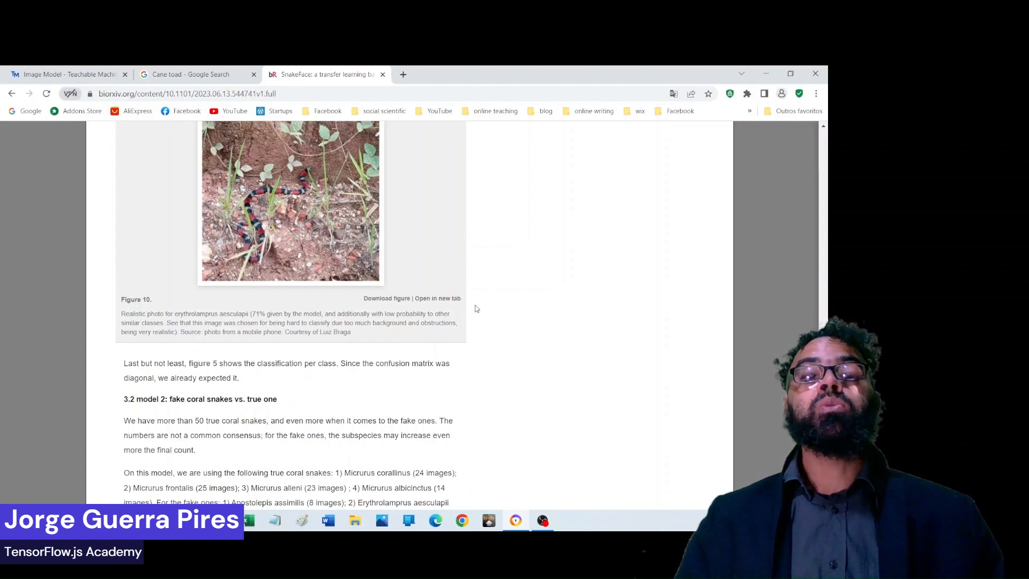
pyautogui.scroll(-1, 291, 314)
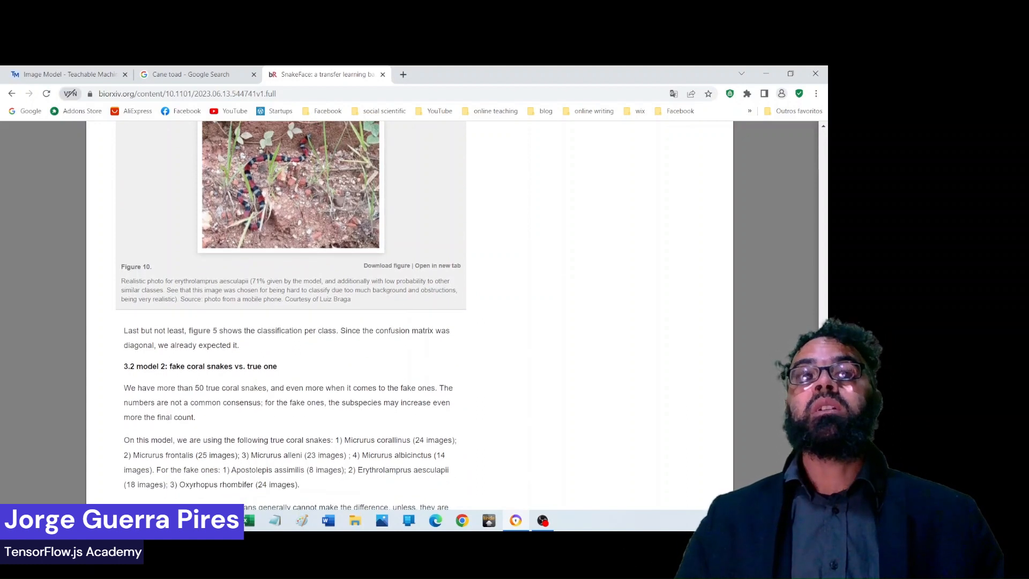
pyautogui.scroll(1, 429, 311)
pyautogui.scroll(-5, 430, 312)
pyautogui.scroll(-15, 430, 311)
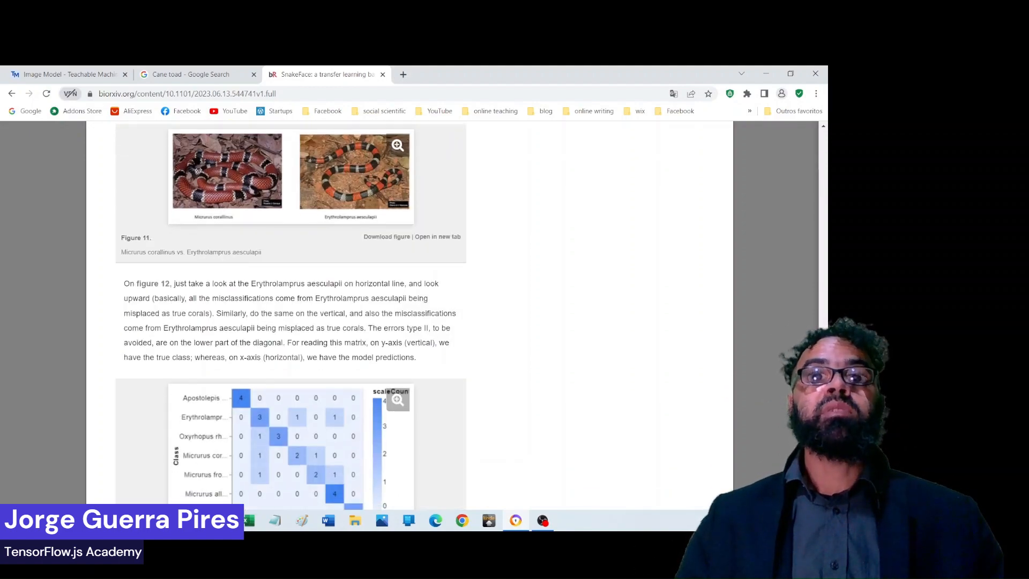
pyautogui.scroll(3, 432, 362)
pyautogui.scroll(-11, 431, 376)
pyautogui.scroll(-20, 432, 376)
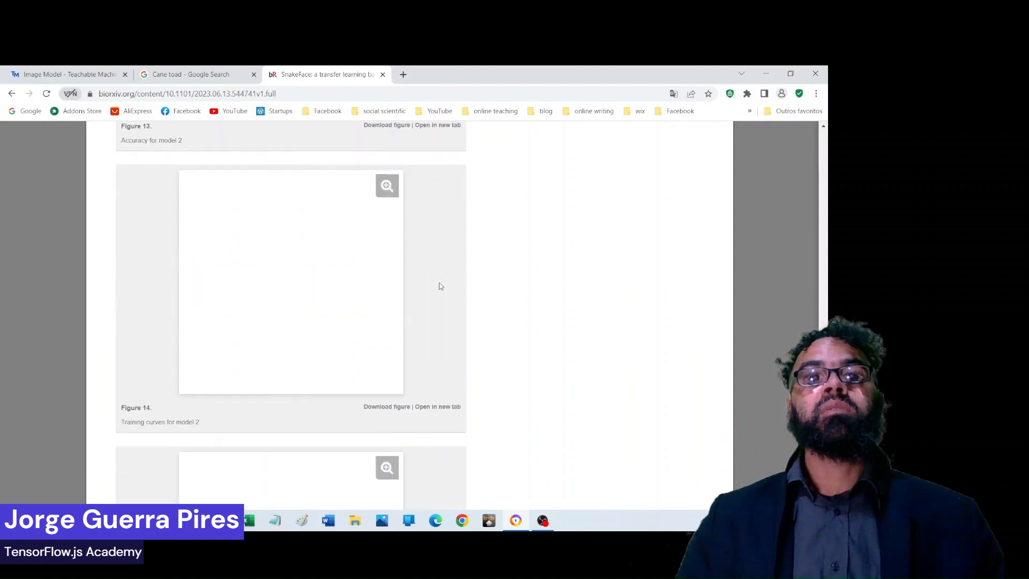
pyautogui.scroll(1, 433, 324)
pyautogui.scroll(-15, 434, 393)
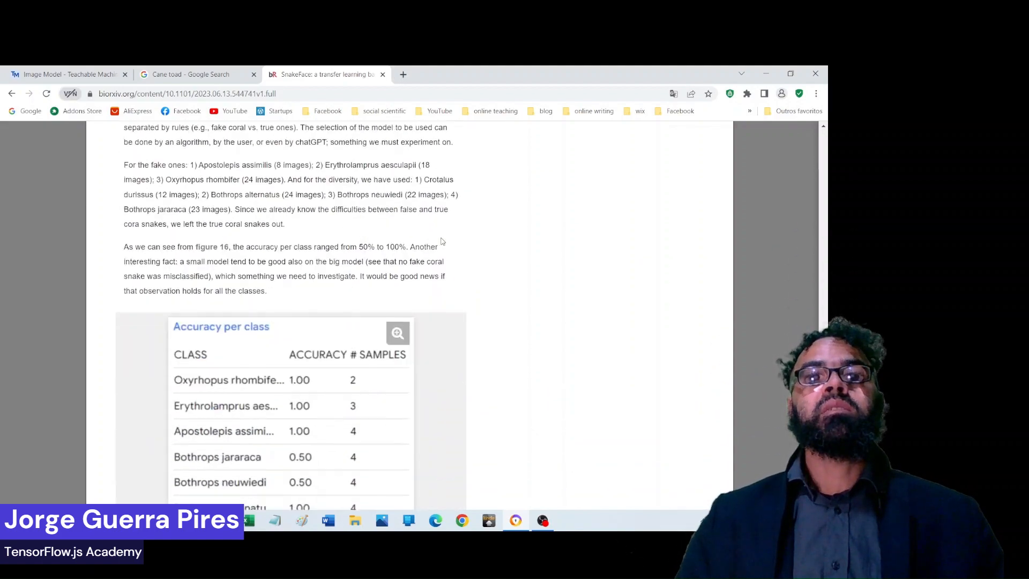
pyautogui.scroll(3, 432, 323)
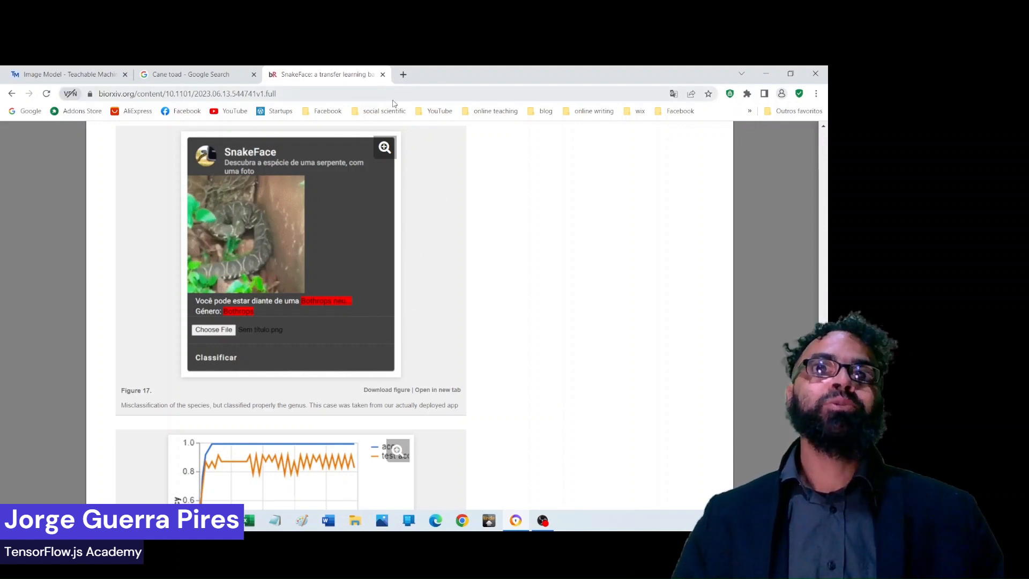
pyautogui.hotkey('alt', 'Tab')
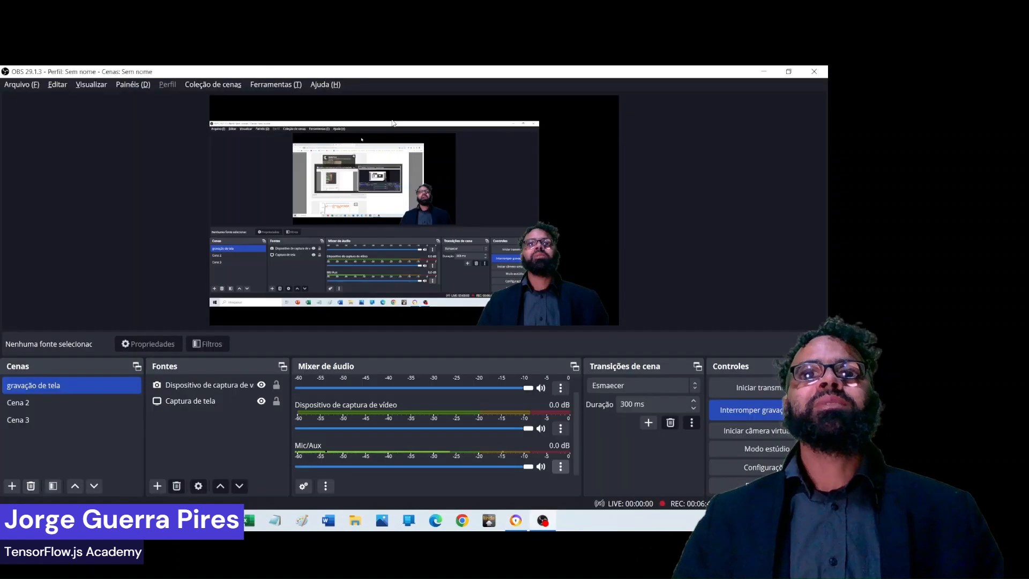
pyautogui.hotkey('alt', 'Tab')
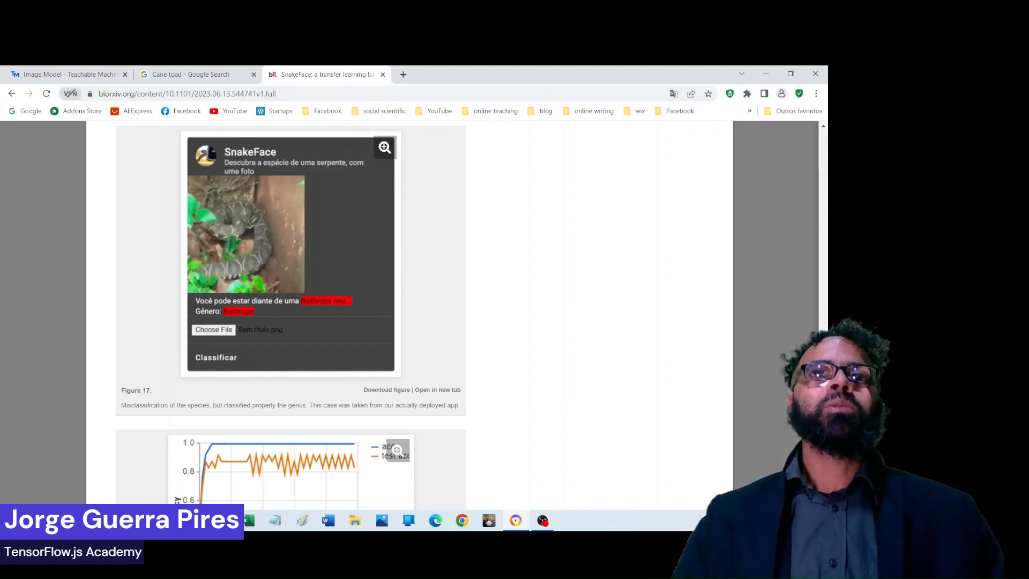
# Close the SnakeFace article and return to the cane toad image results.
pyautogui.click(383, 75)
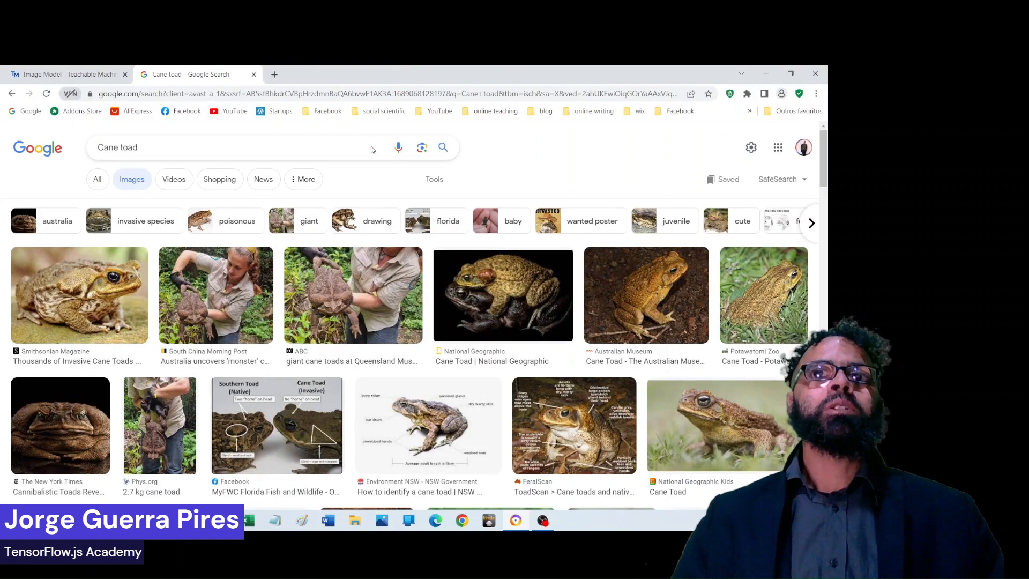
# Return to the Teachable Machine toad project and close the cane toad image search.
pyautogui.click(98, 71)
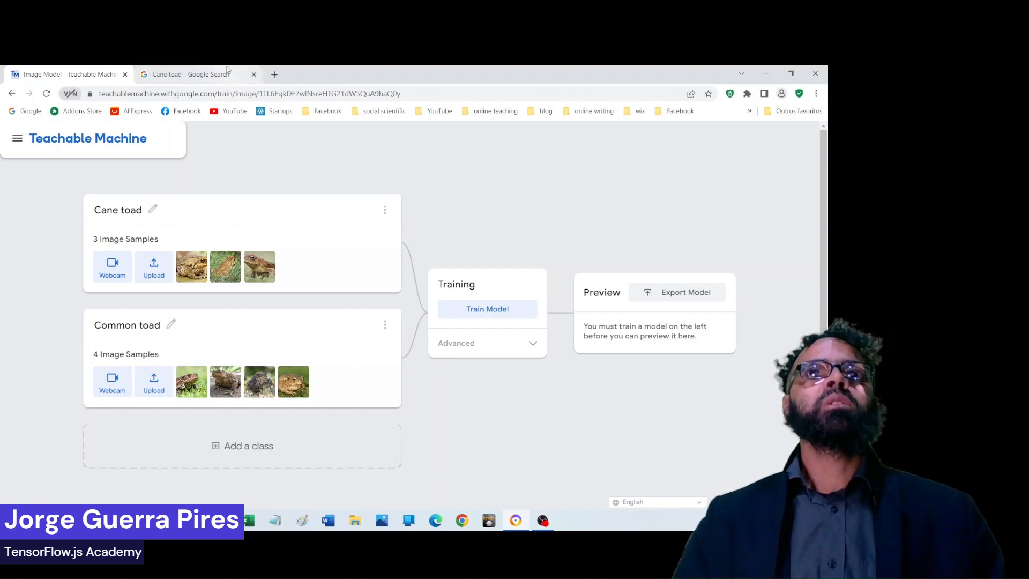
pyautogui.click(256, 80)
pyautogui.click(253, 75)
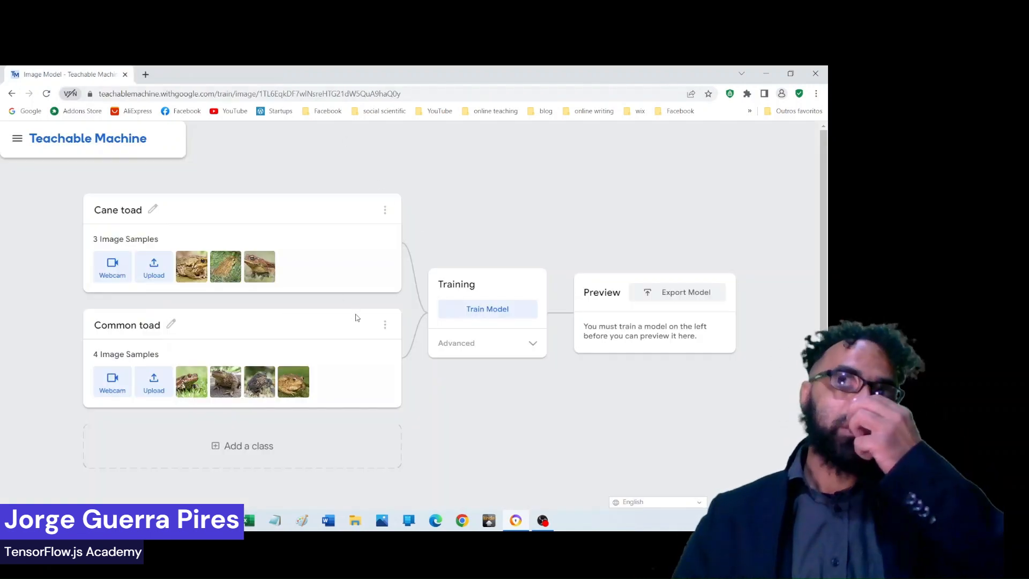
# Open the DinoFace.tm project from Google Drive in place of the current toad project, without saving it.
pyautogui.click(21, 139)
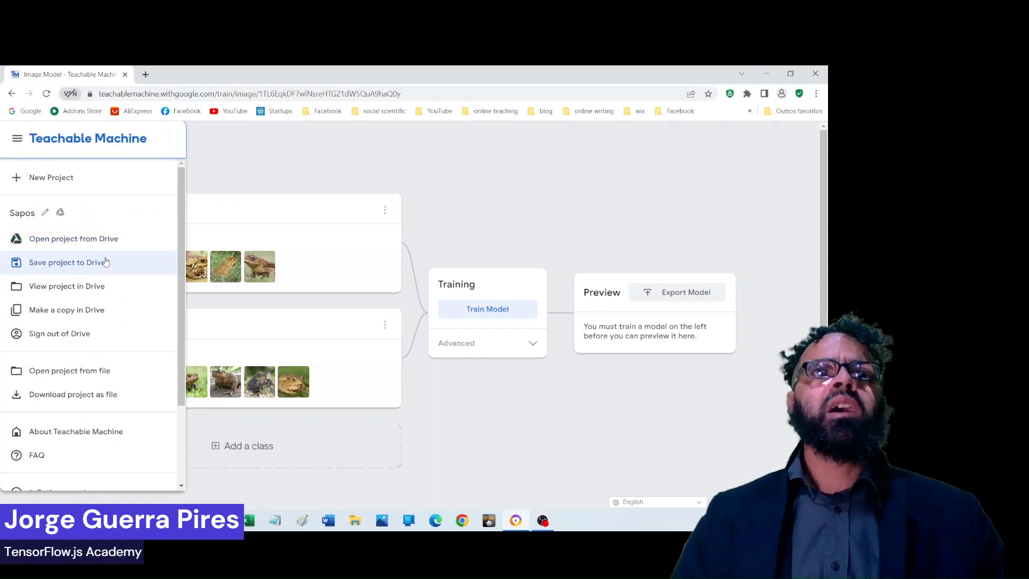
pyautogui.click(102, 240)
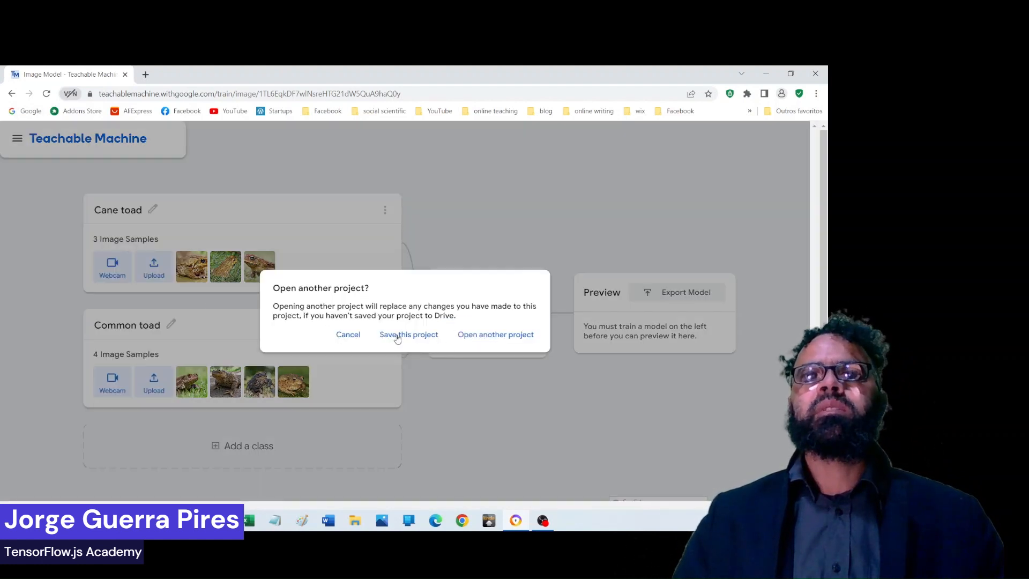
pyautogui.click(492, 336)
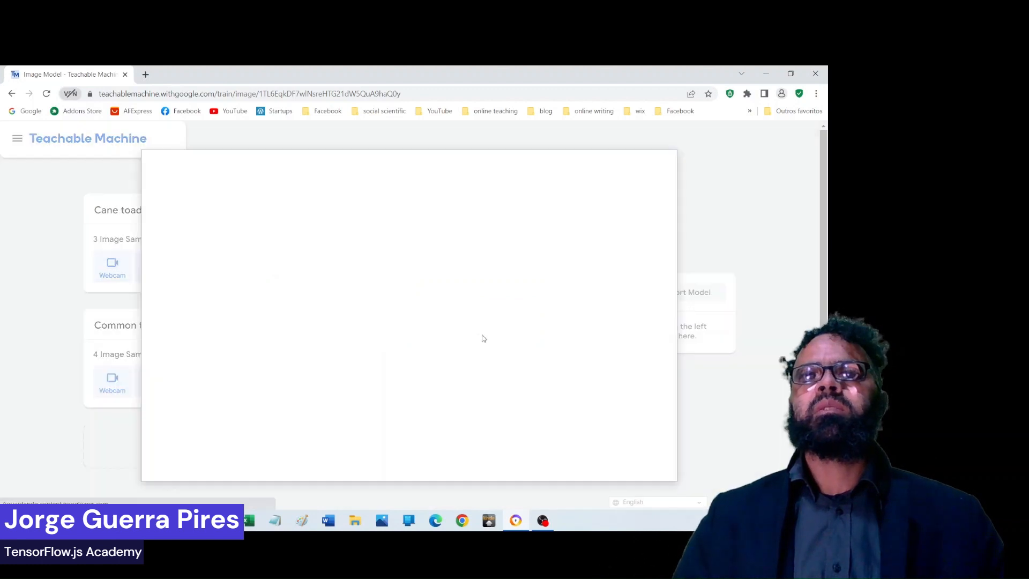
pyautogui.scroll(-2, 324, 268)
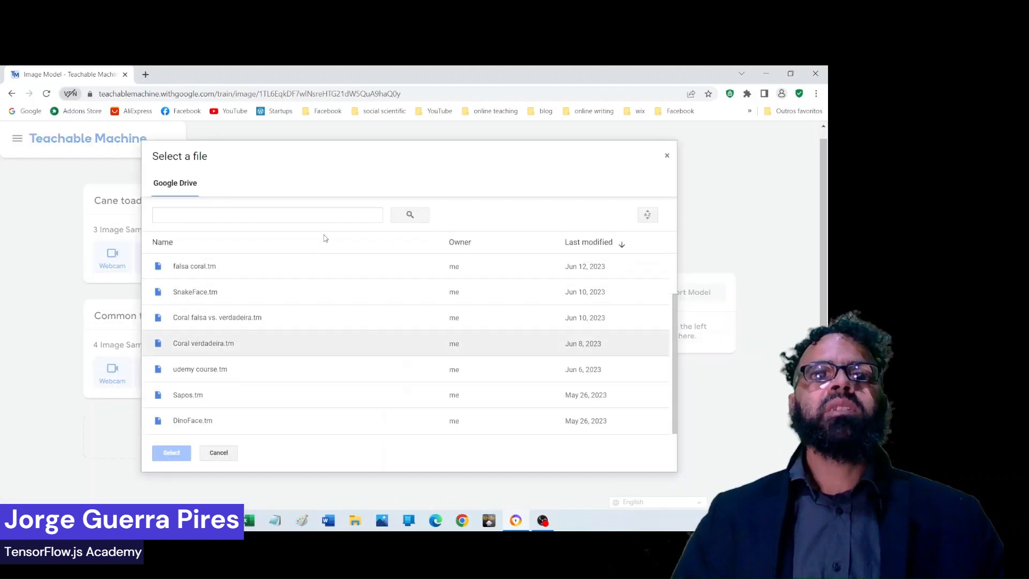
pyautogui.click(212, 421)
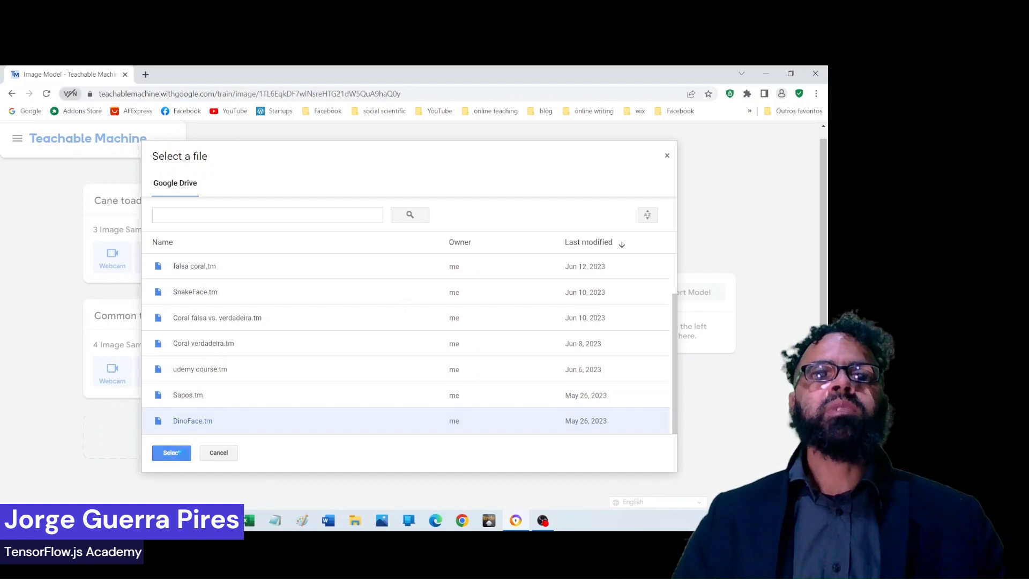
pyautogui.click(184, 452)
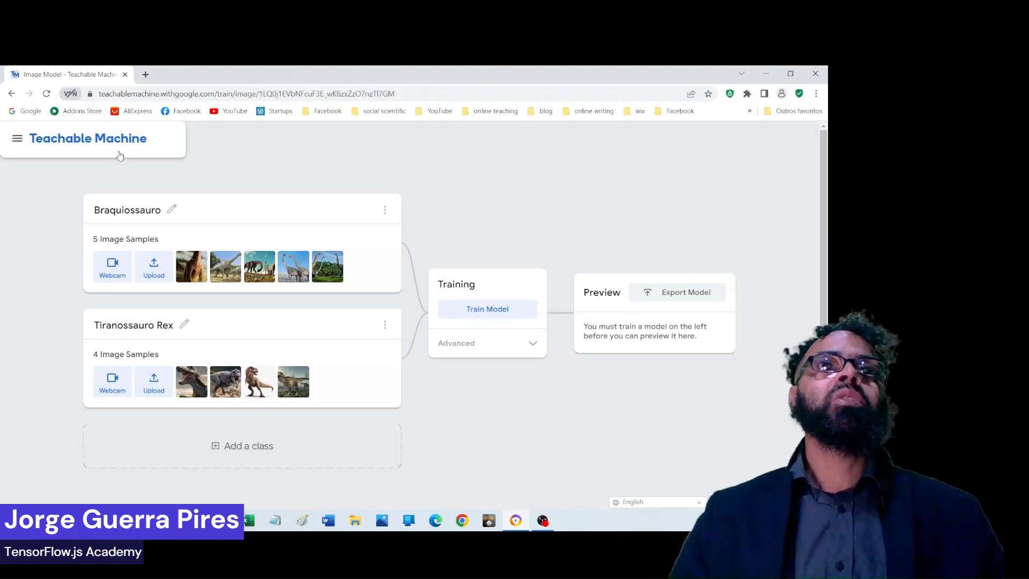
pyautogui.click(29, 135)
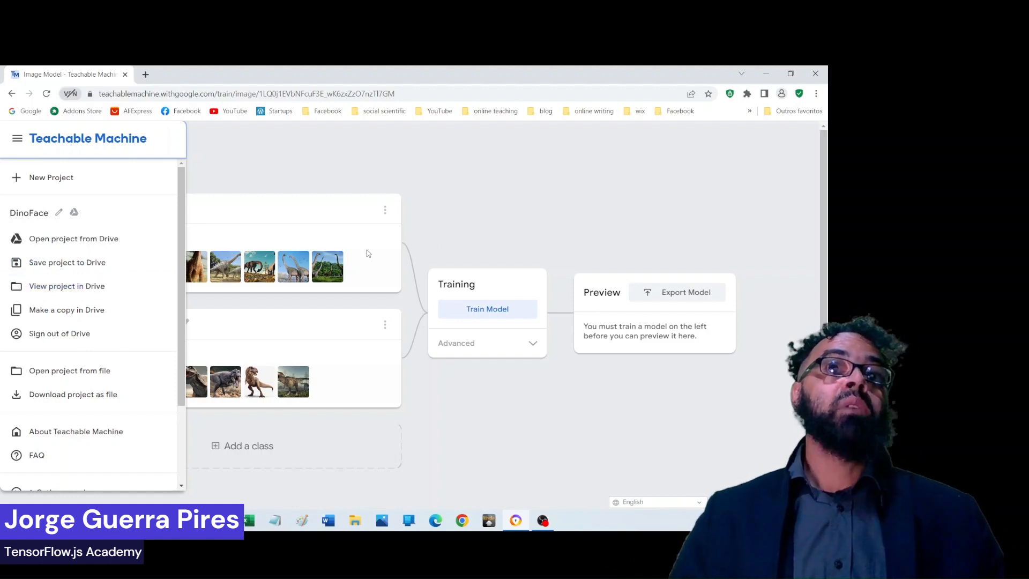
pyautogui.scroll(-3, 81, 332)
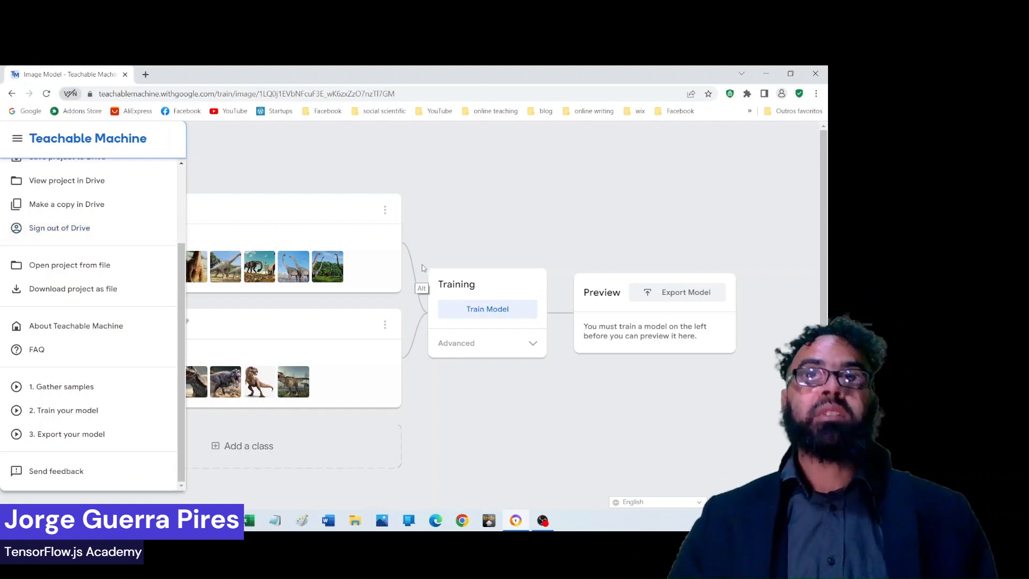
pyautogui.hotkey('alt', 'Tab')
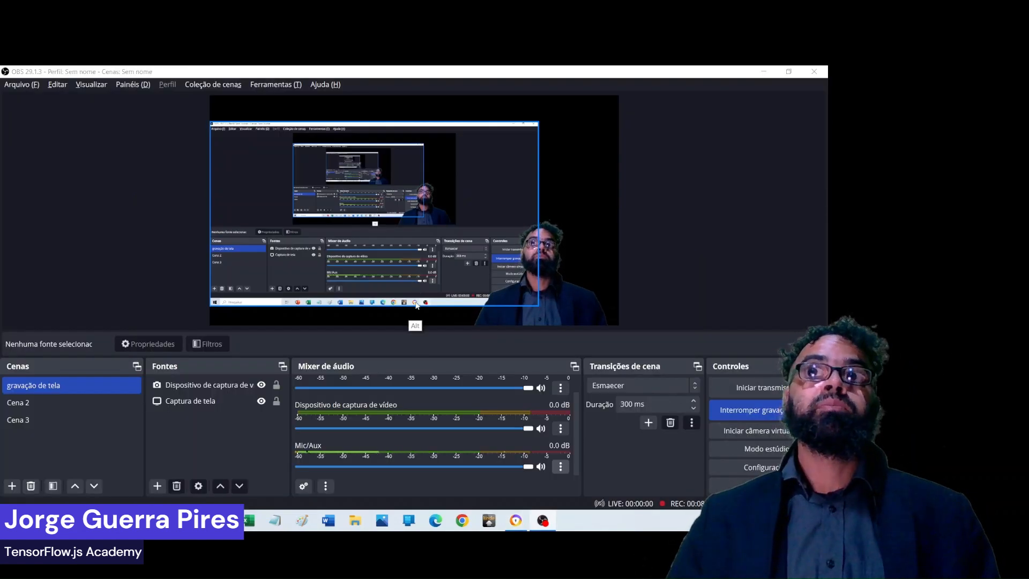
pyautogui.hotkey('alt', 'Tab')
pyautogui.click(419, 392)
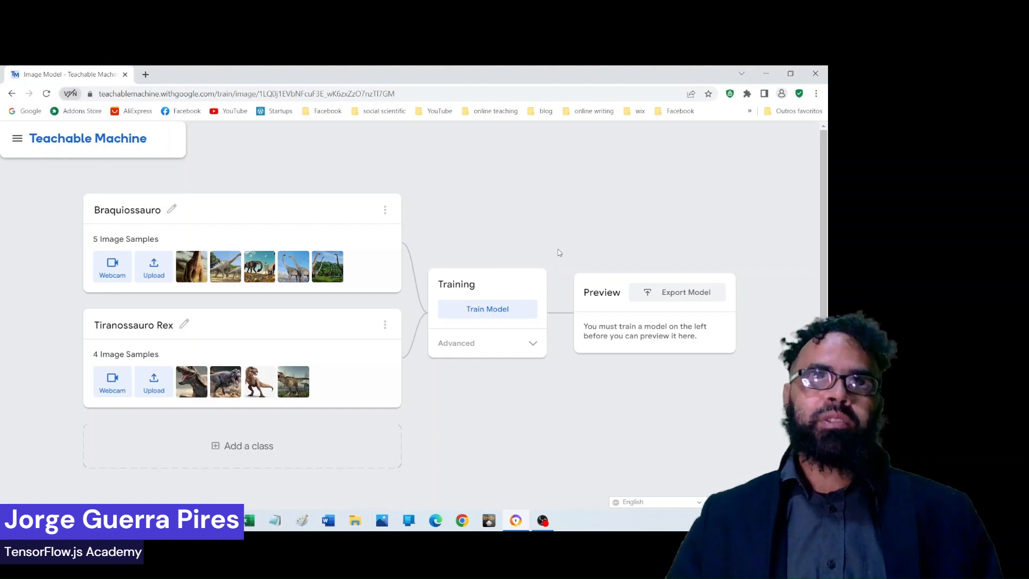
# Train the Braquiossauro and Tiranossauro Rex model, show its advanced training settings, and set the preview input to File.
pyautogui.click(496, 314)
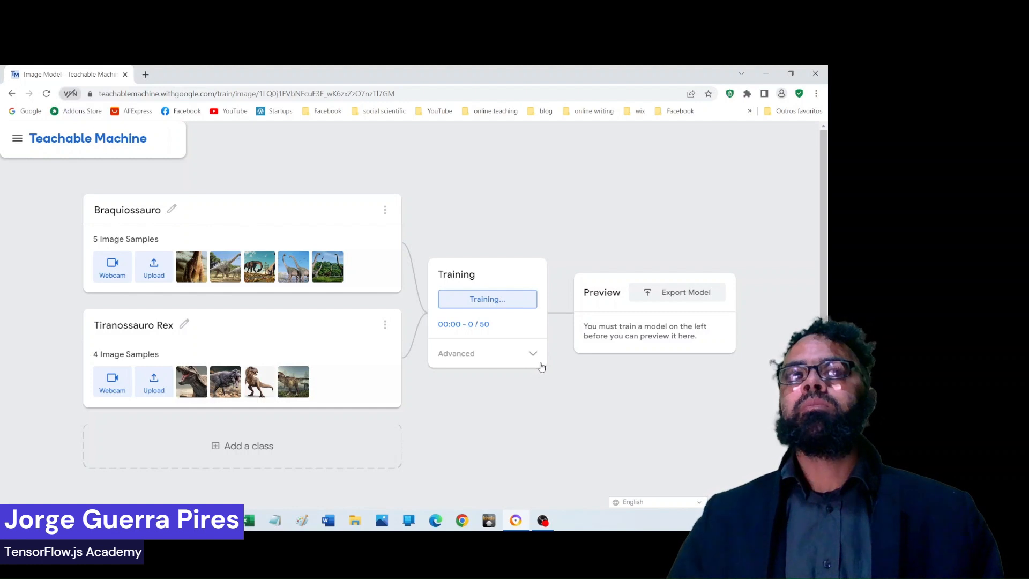
pyautogui.click(532, 353)
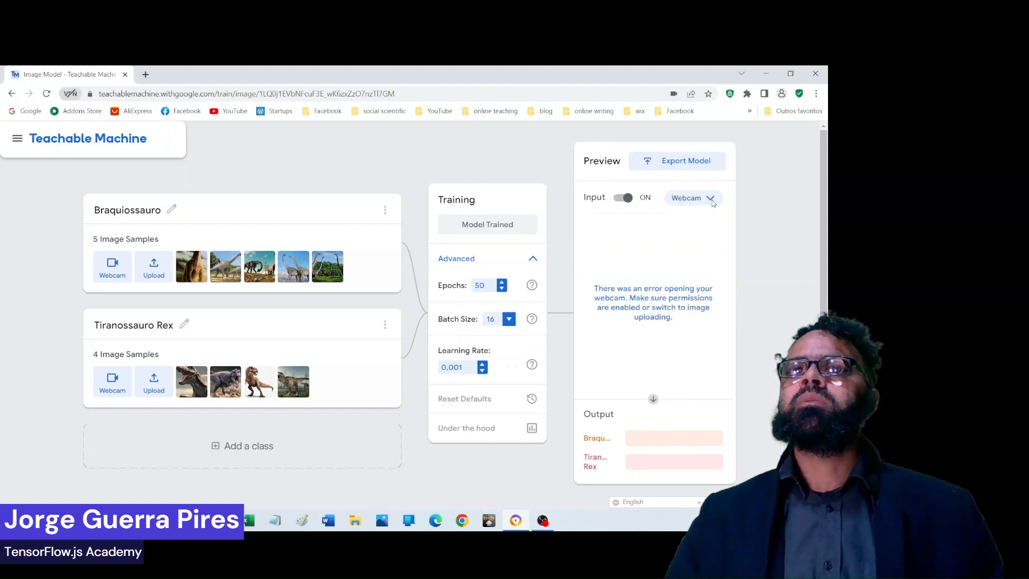
pyautogui.click(711, 199)
pyautogui.click(688, 235)
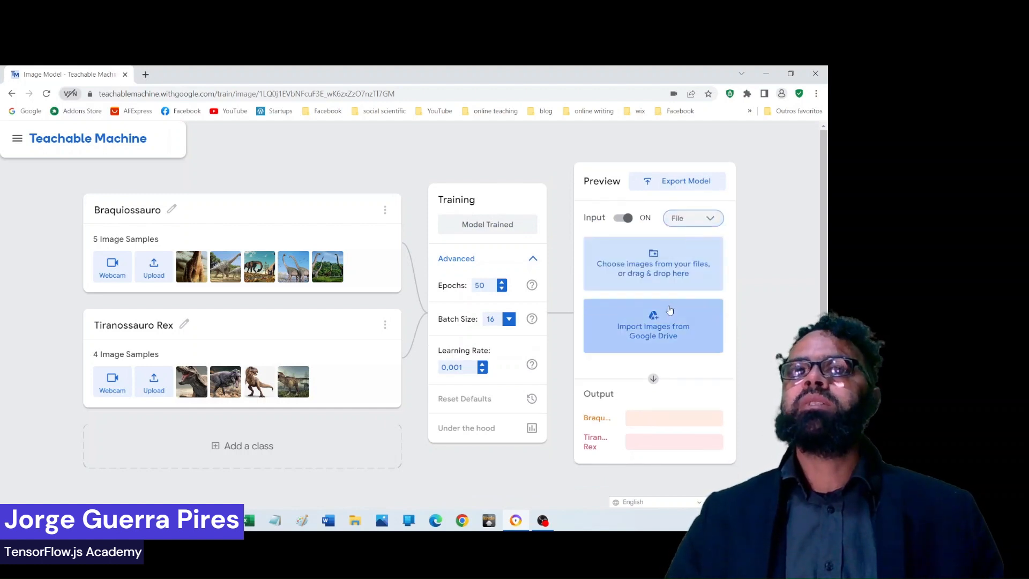
pyautogui.scroll(-1, 669, 309)
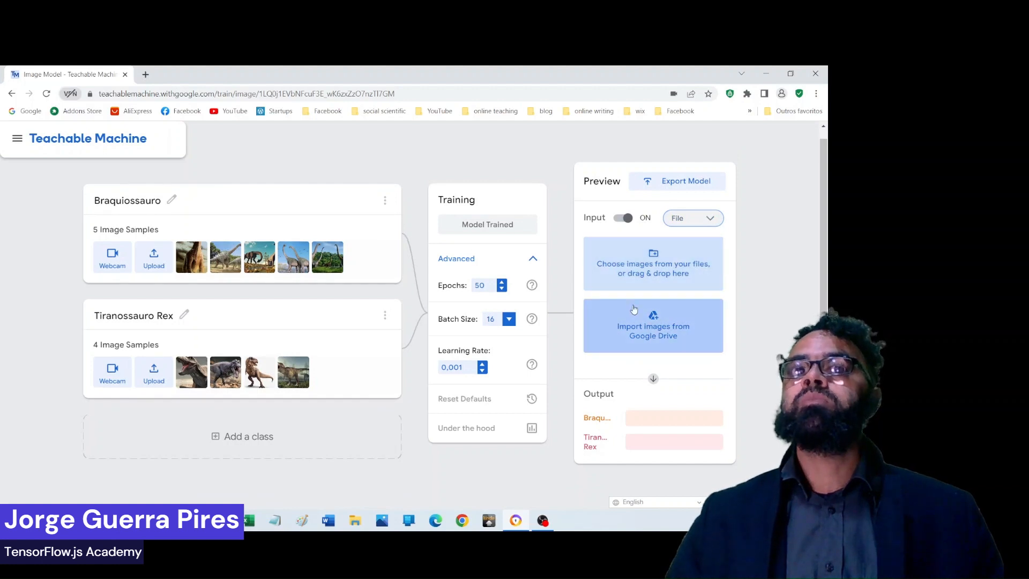
# Examine the model's accuracy and loss per epoch under the hood, and calculate the accuracy per class.
pyautogui.click(530, 429)
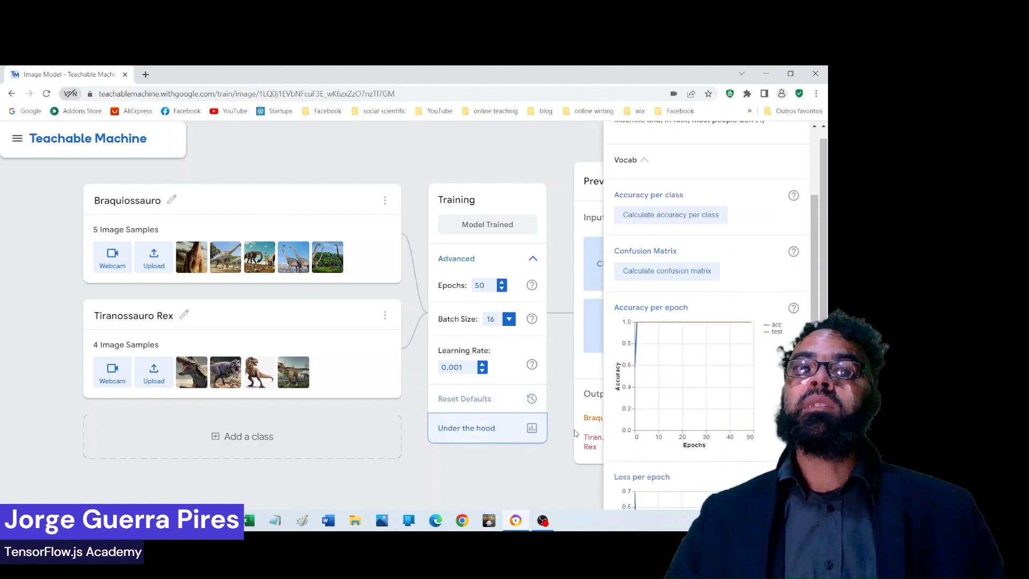
pyautogui.scroll(-2, 681, 322)
pyautogui.scroll(-1, 677, 378)
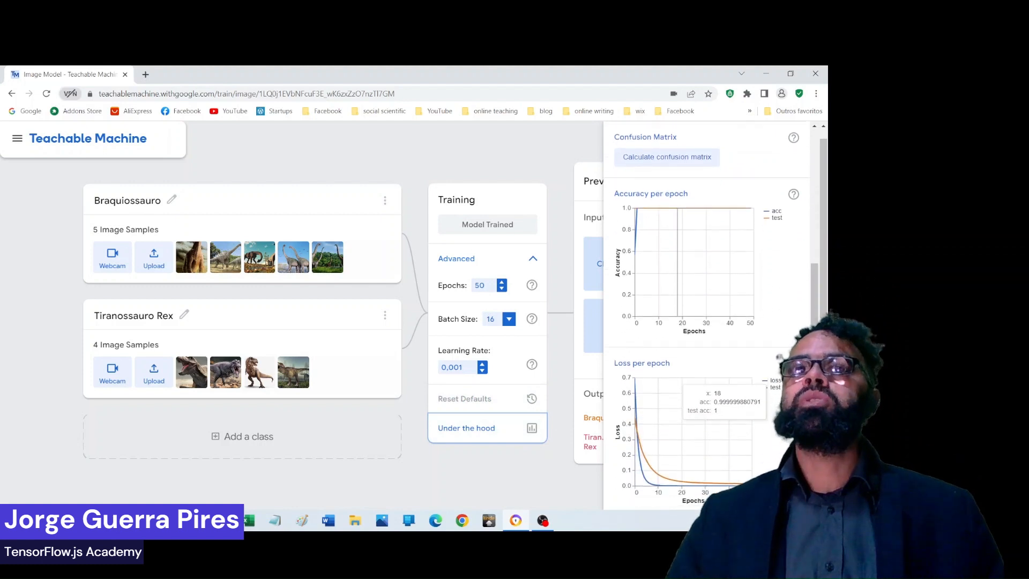
pyautogui.scroll(1, 673, 241)
pyautogui.scroll(4, 667, 249)
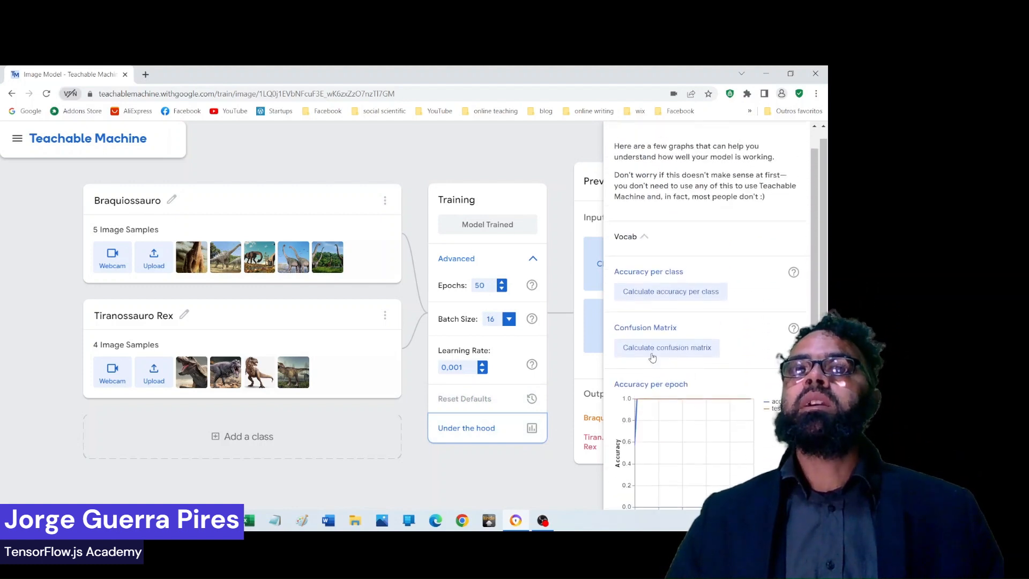
pyautogui.scroll(-4, 662, 257)
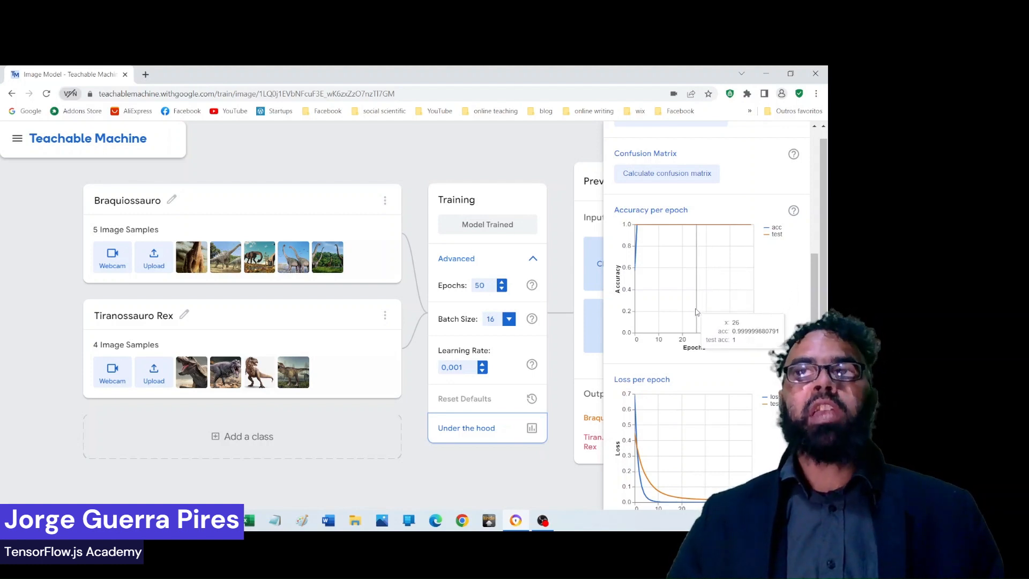
pyautogui.scroll(-1, 688, 321)
pyautogui.scroll(-1, 687, 321)
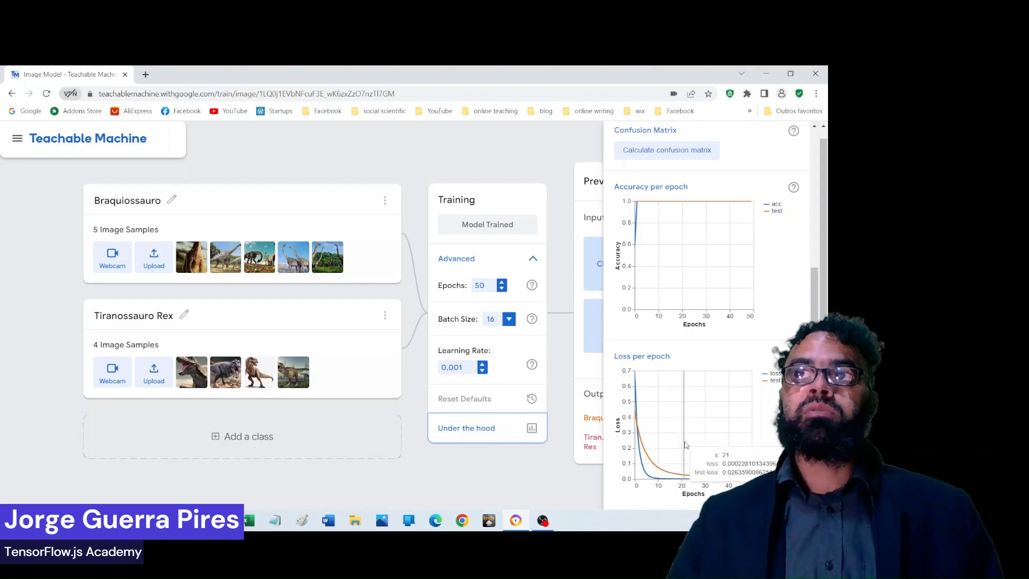
pyautogui.scroll(4, 688, 452)
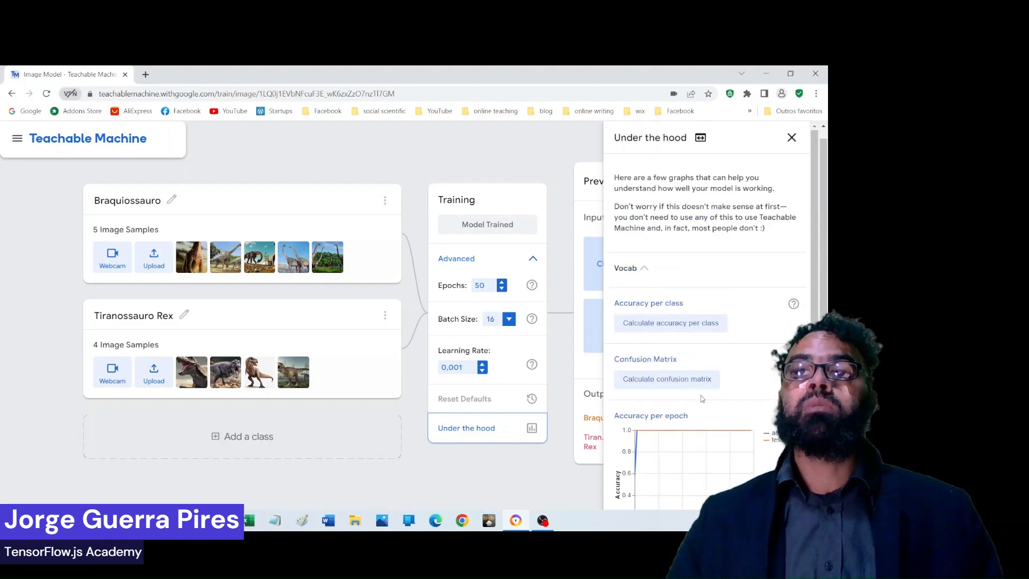
pyautogui.click(668, 325)
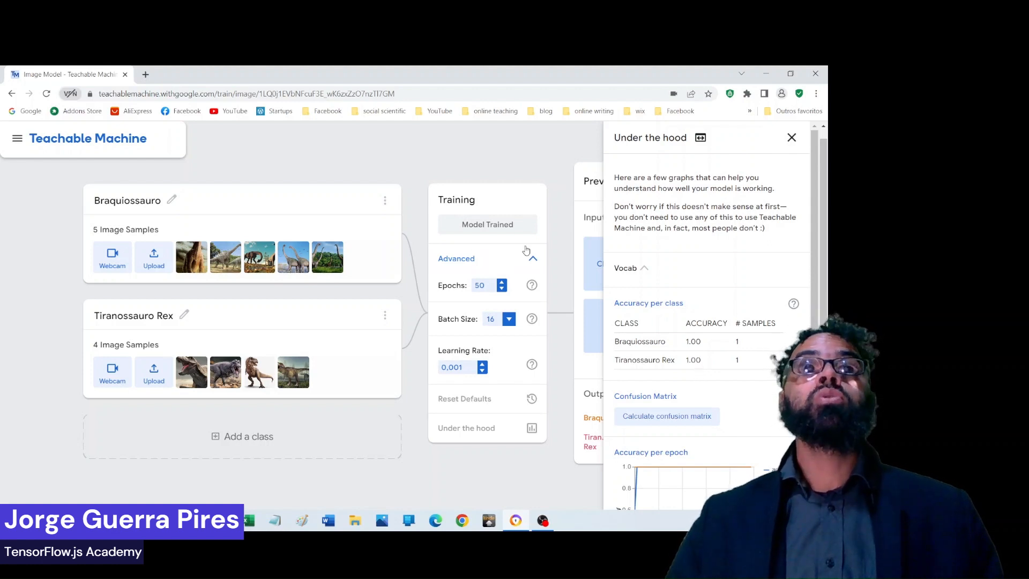
# Open the bookmarked SnakeFace preprint on bioRxiv in a new tab and show its full text.
pyautogui.hotkey('ctrl', 't')
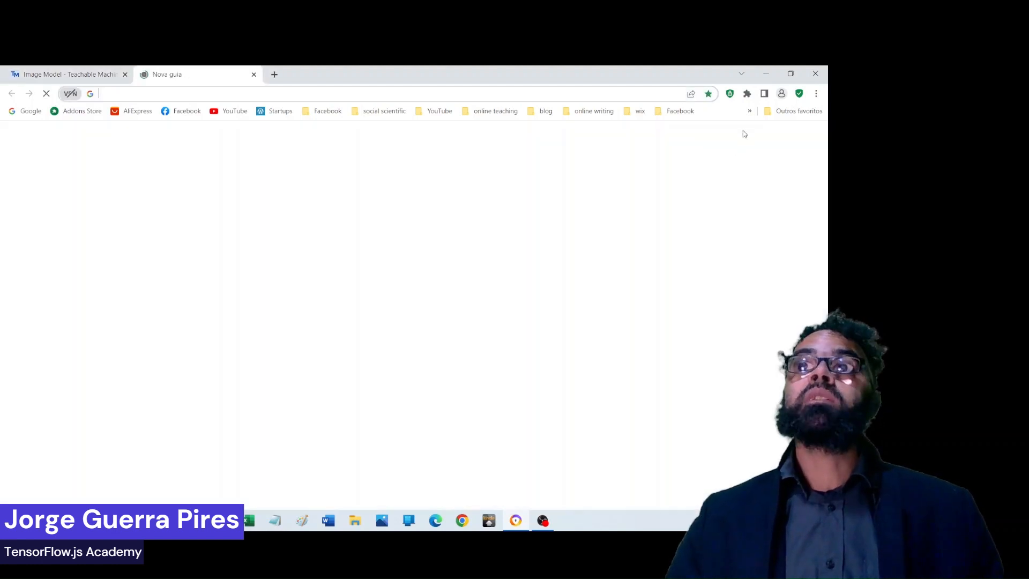
pyautogui.click(749, 111)
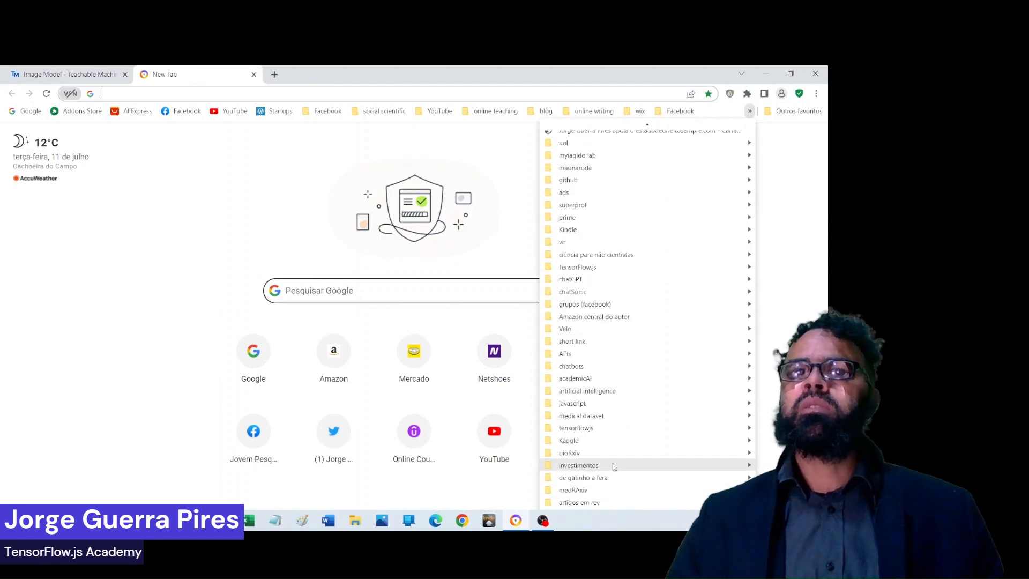
pyautogui.moveTo(604, 453)
pyautogui.click(476, 434)
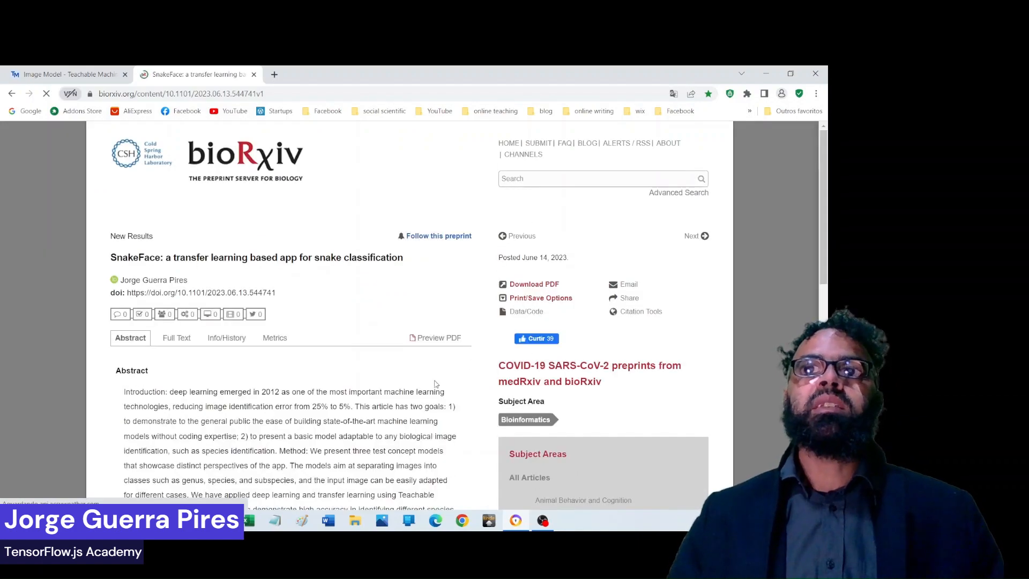
pyautogui.scroll(-15, 423, 384)
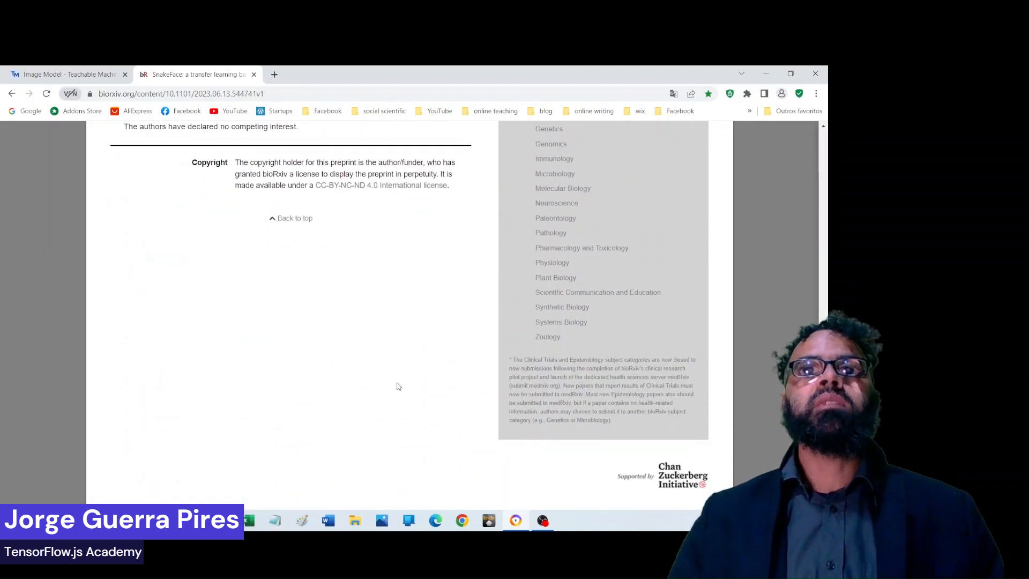
pyautogui.scroll(15, 423, 385)
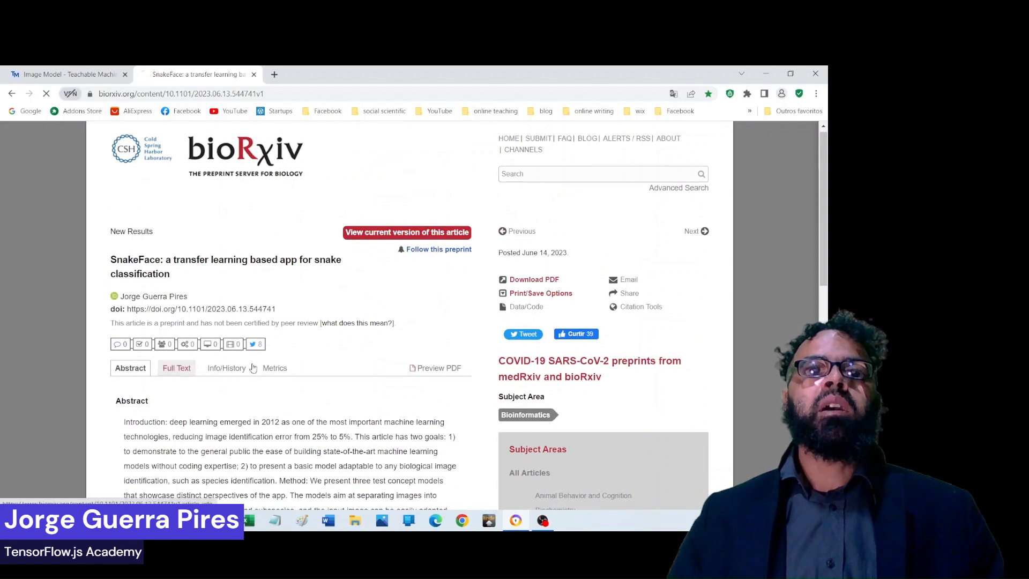
pyautogui.click(177, 368)
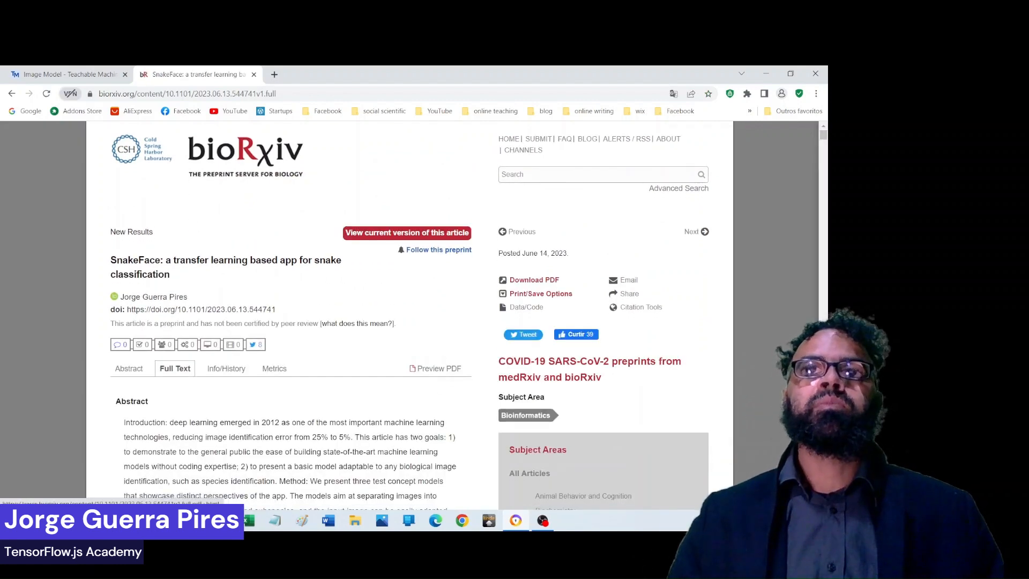
# Look through the SnakeFace preprint from the abstract to Figure 12, the confusion matrix for model 2, and briefly enlarge that figure.
pyautogui.scroll(-9, 390, 256)
pyautogui.scroll(-20, 423, 268)
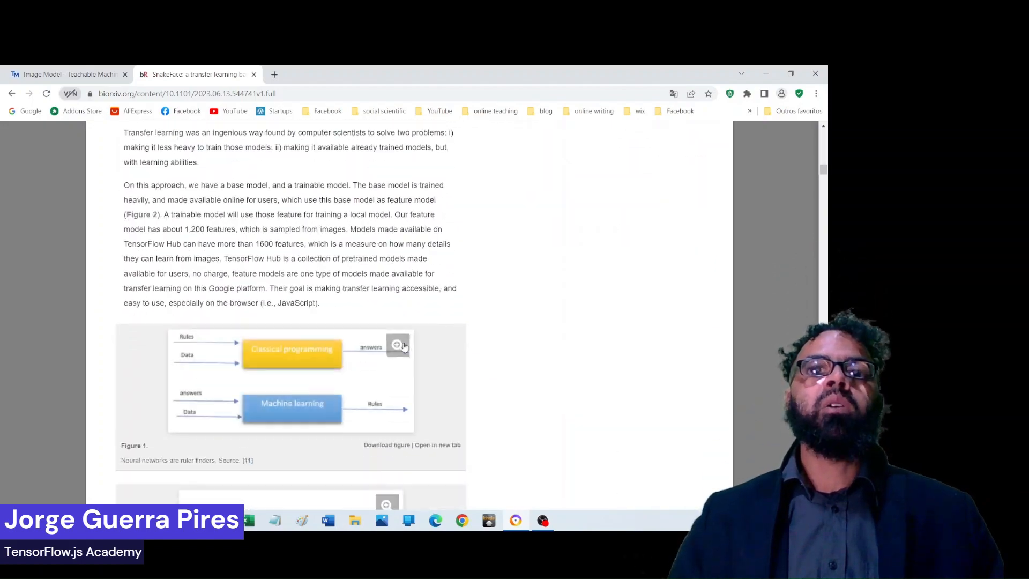
pyautogui.scroll(-20, 416, 305)
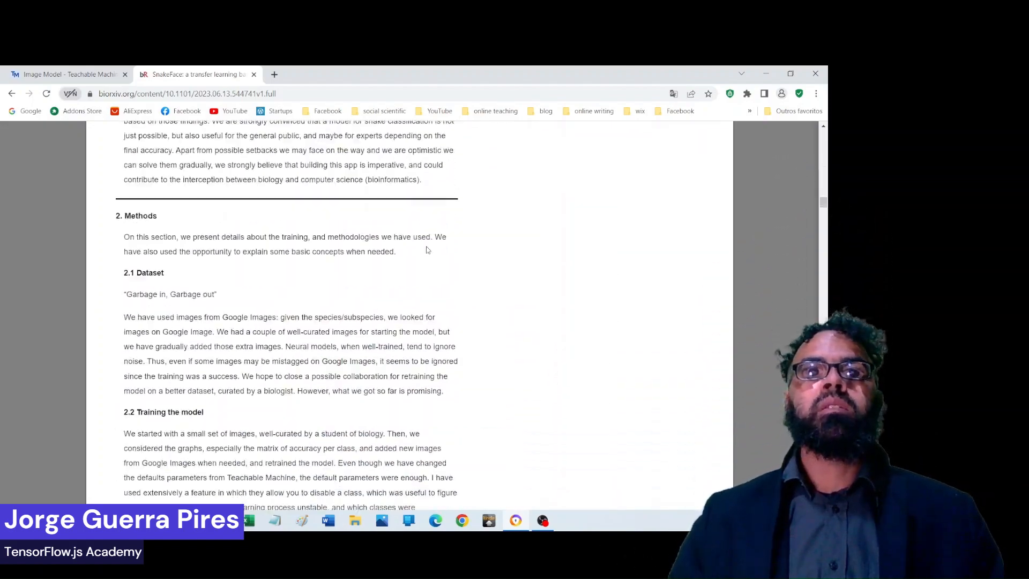
pyautogui.scroll(-15, 411, 333)
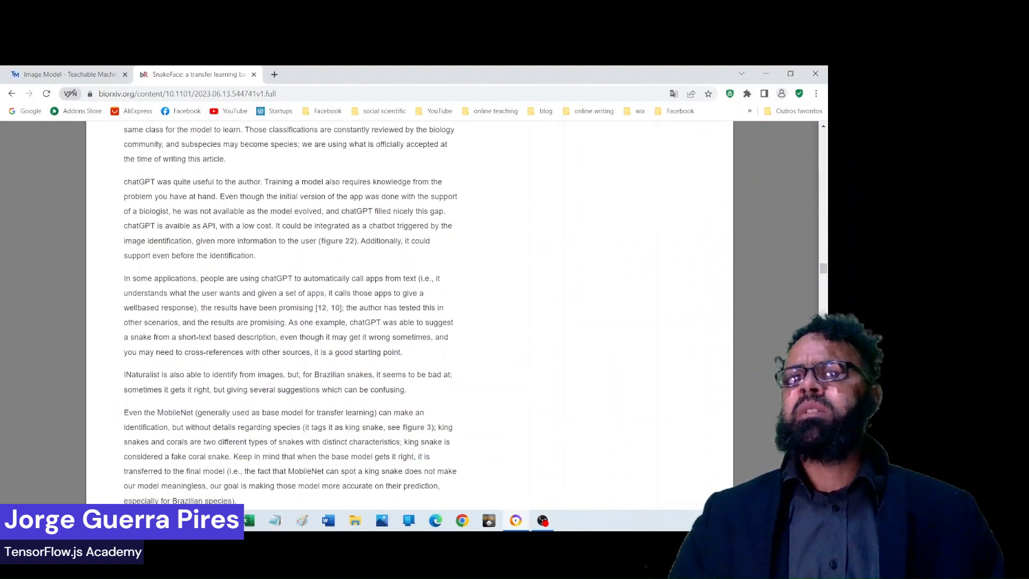
pyautogui.scroll(-8, 428, 269)
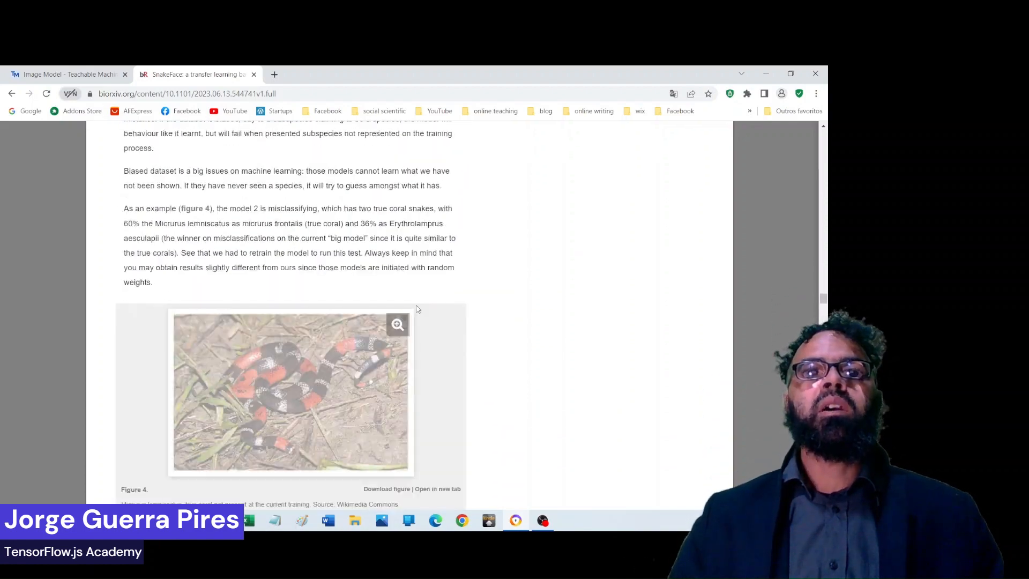
pyautogui.scroll(-12, 420, 348)
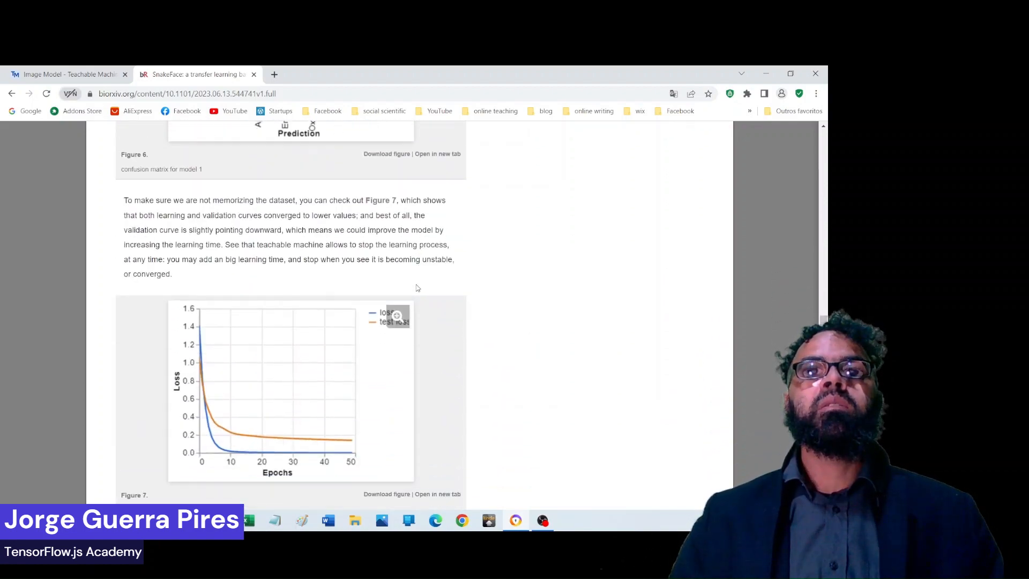
pyautogui.scroll(-8, 408, 301)
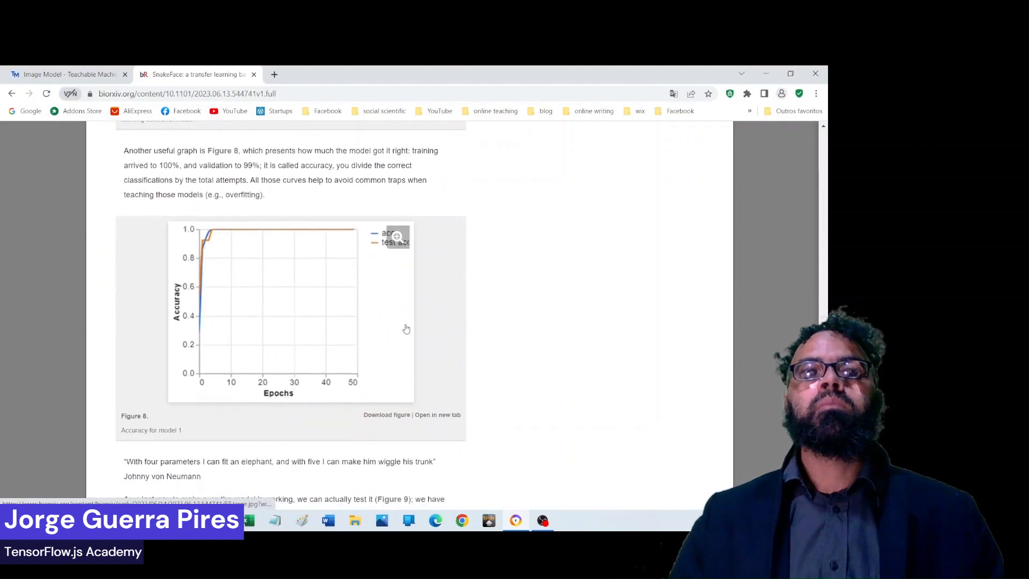
pyautogui.scroll(-15, 411, 279)
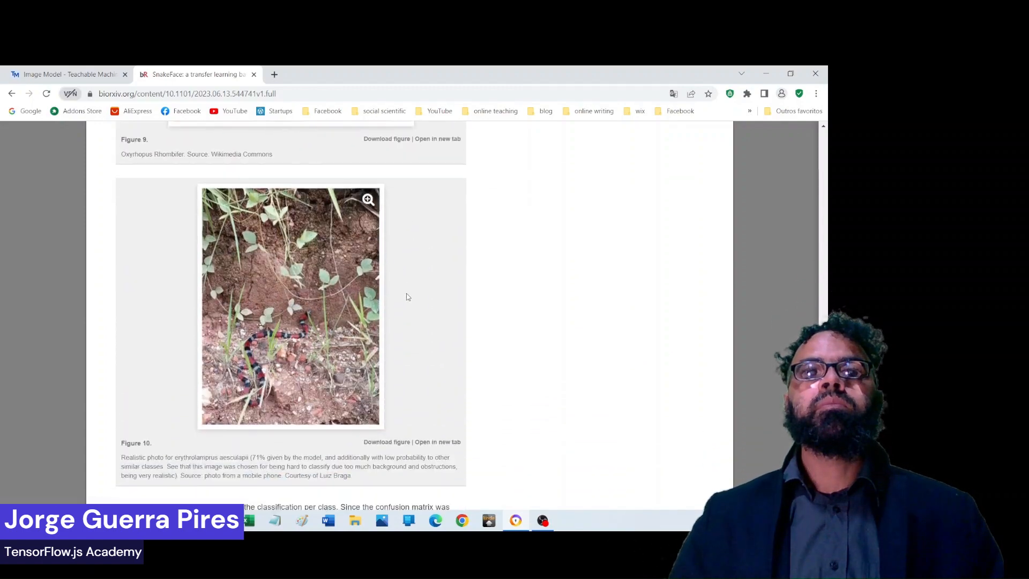
pyautogui.scroll(-15, 409, 275)
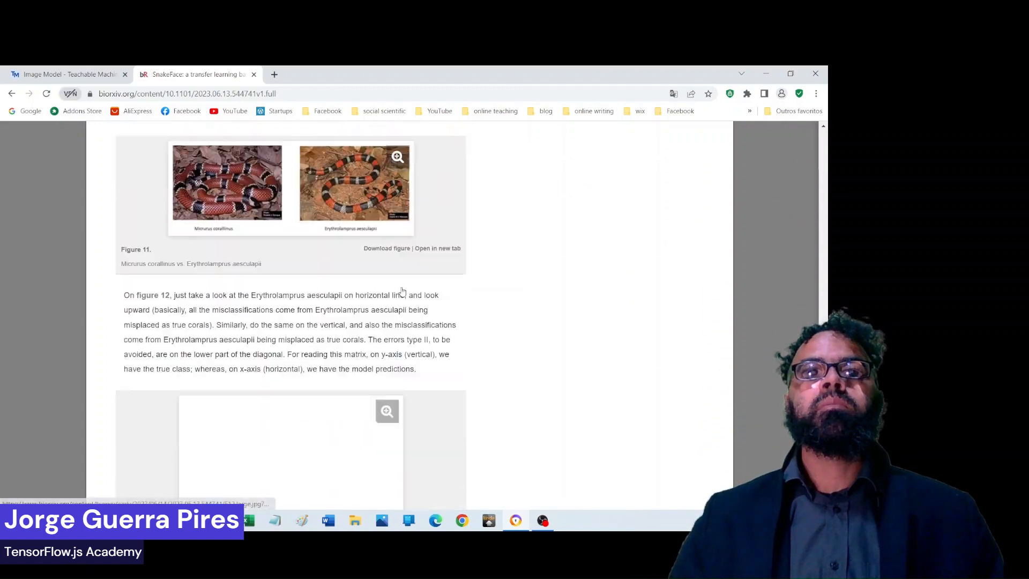
pyautogui.scroll(5, 399, 275)
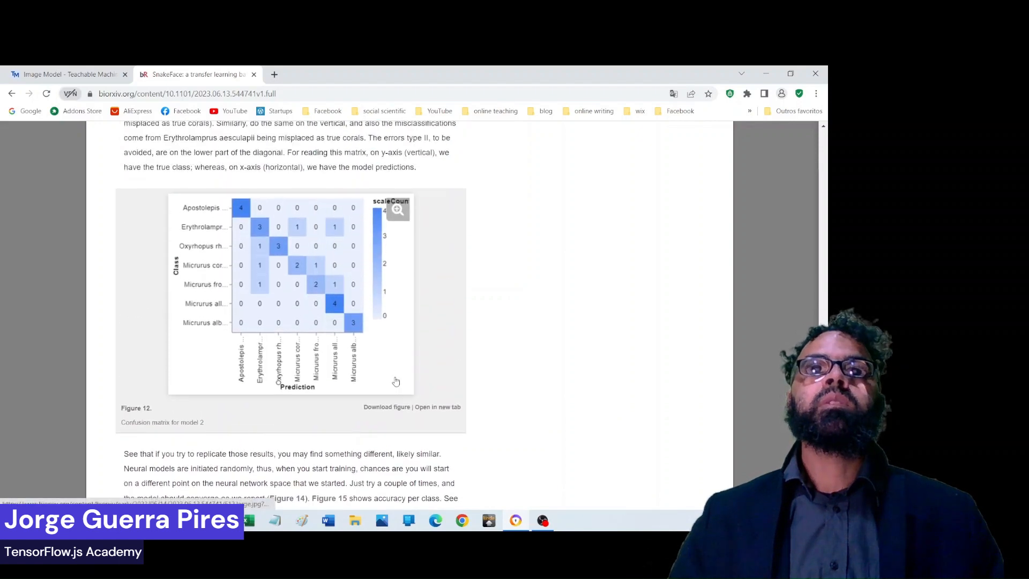
pyautogui.click(338, 321)
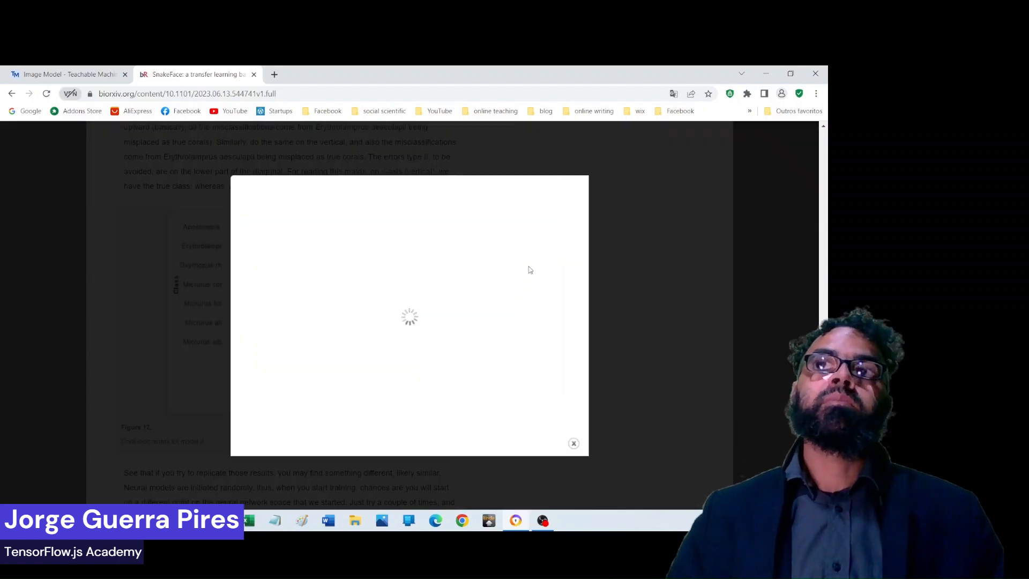
pyautogui.click(587, 206)
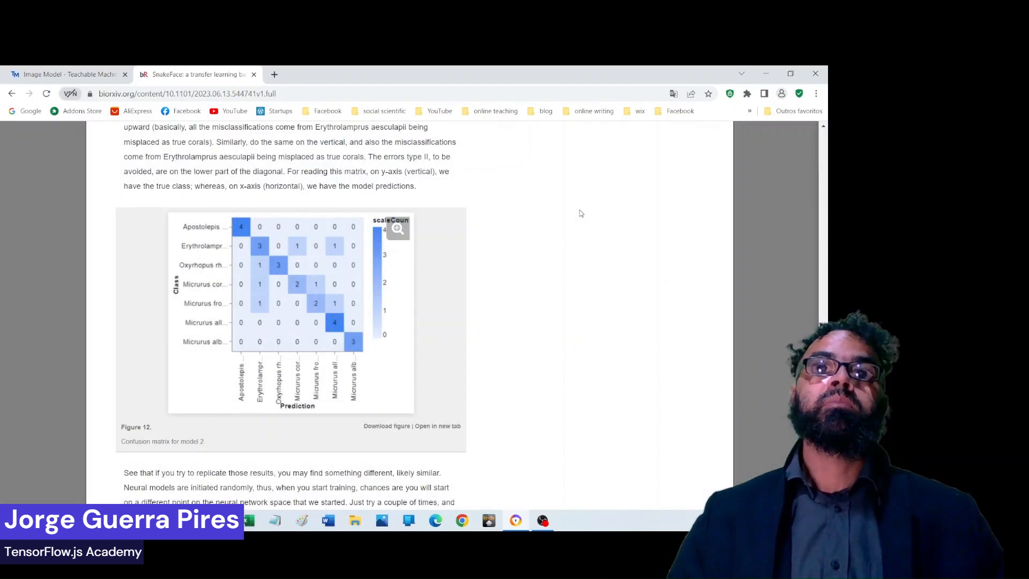
# Find Figure 15 in the preprint, the accuracy per class for model 2, and enlarge it.
pyautogui.scroll(4, 493, 313)
pyautogui.scroll(-4, 506, 300)
pyautogui.scroll(-15, 504, 289)
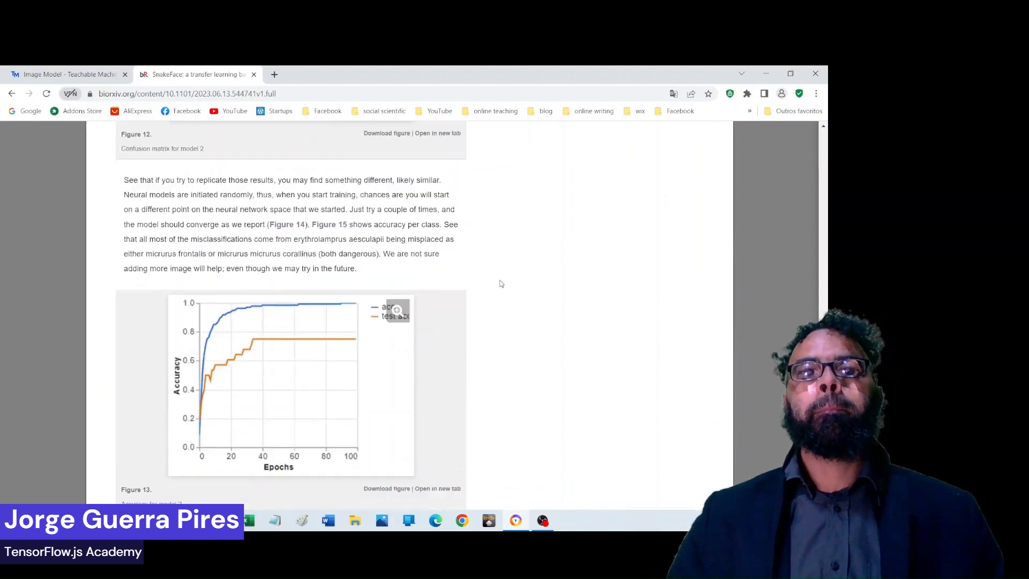
pyautogui.scroll(1, 470, 305)
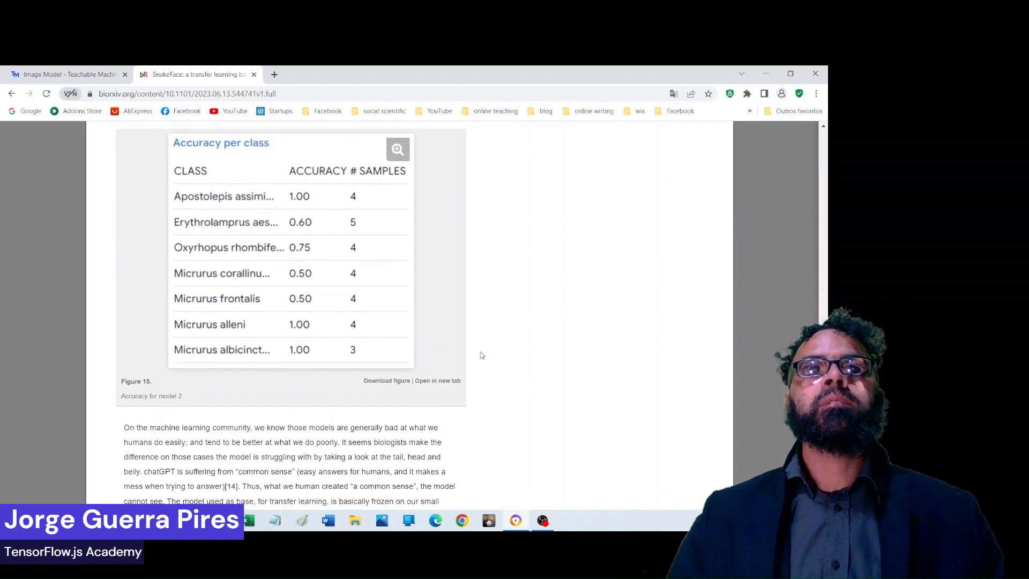
pyautogui.click(398, 154)
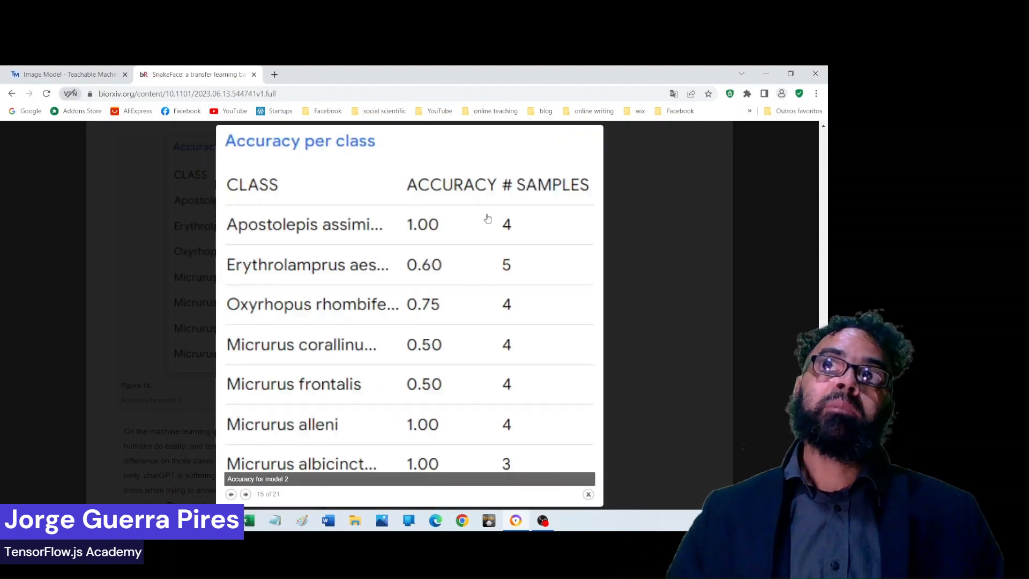
pyautogui.scroll(-1, 488, 218)
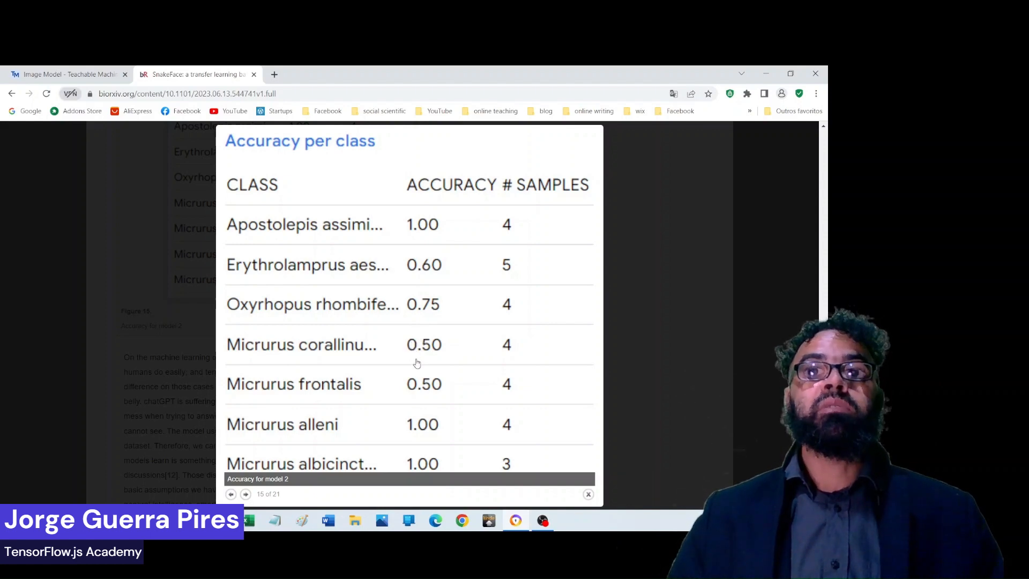
# Return to the Teachable Machine dinosaur project, calculate its confusion matrix, and inspect the matrix cells.
pyautogui.click(67, 74)
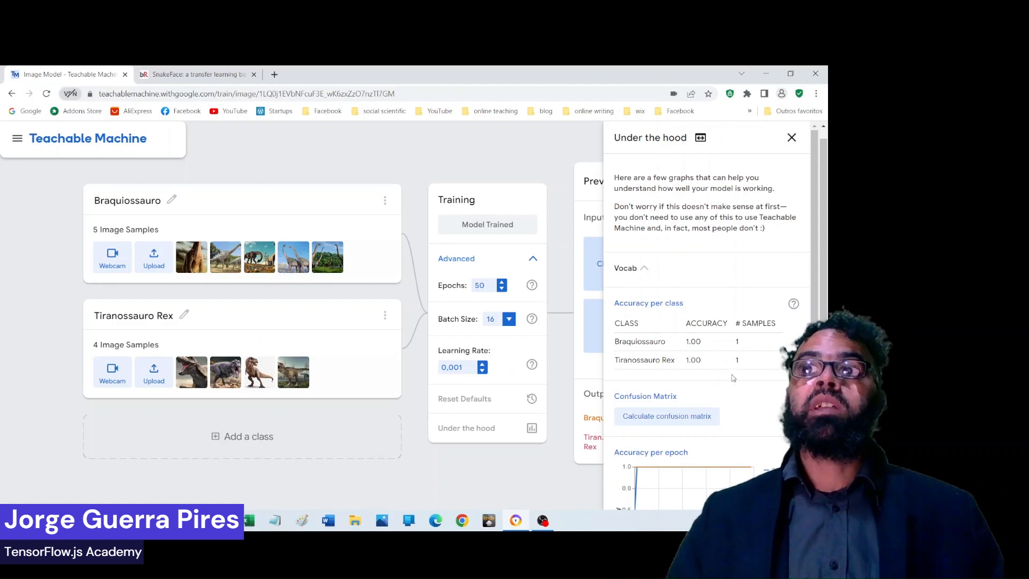
pyautogui.scroll(-1, 739, 370)
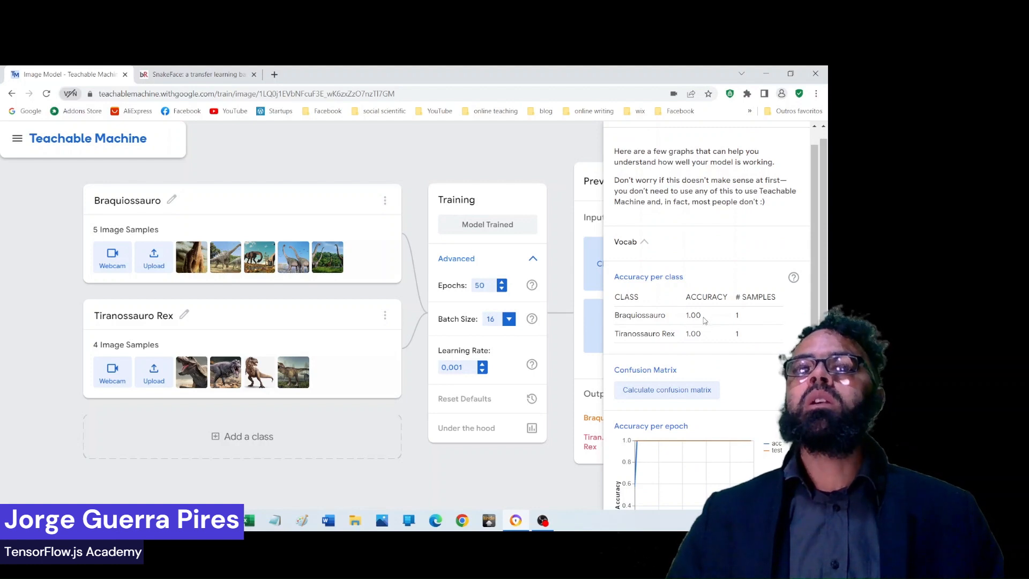
pyautogui.scroll(-1, 731, 354)
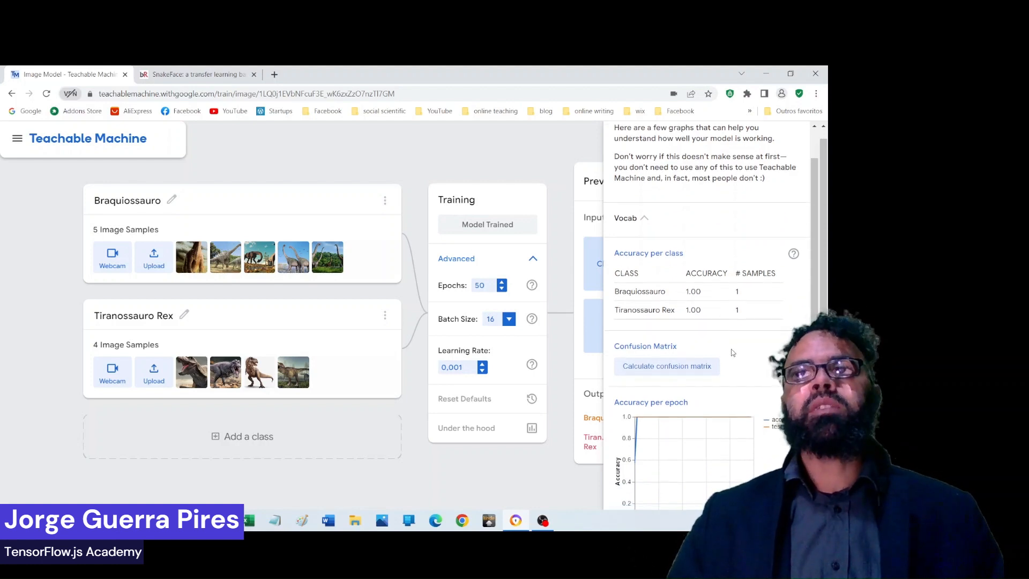
pyautogui.scroll(-2, 730, 357)
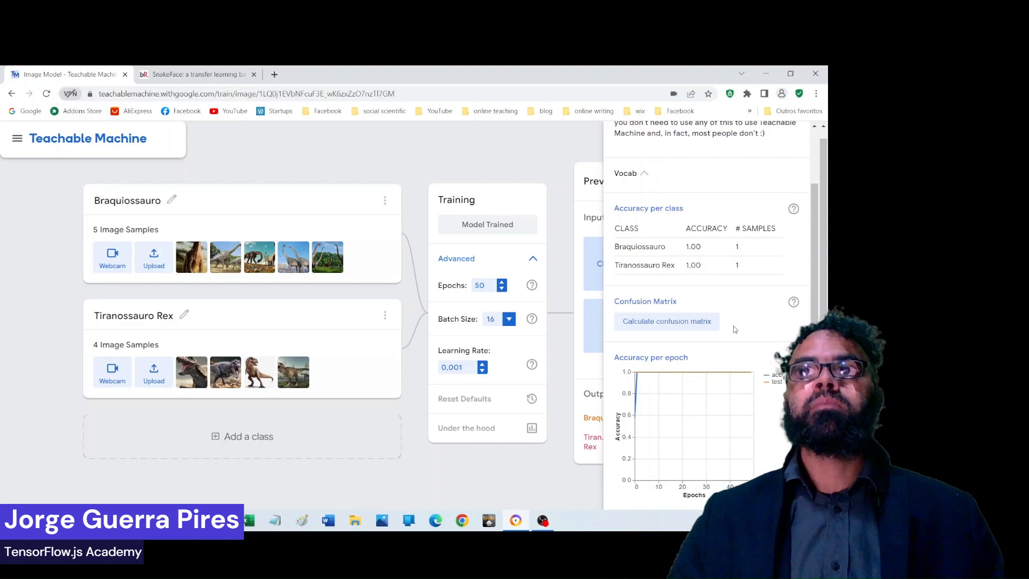
pyautogui.click(675, 315)
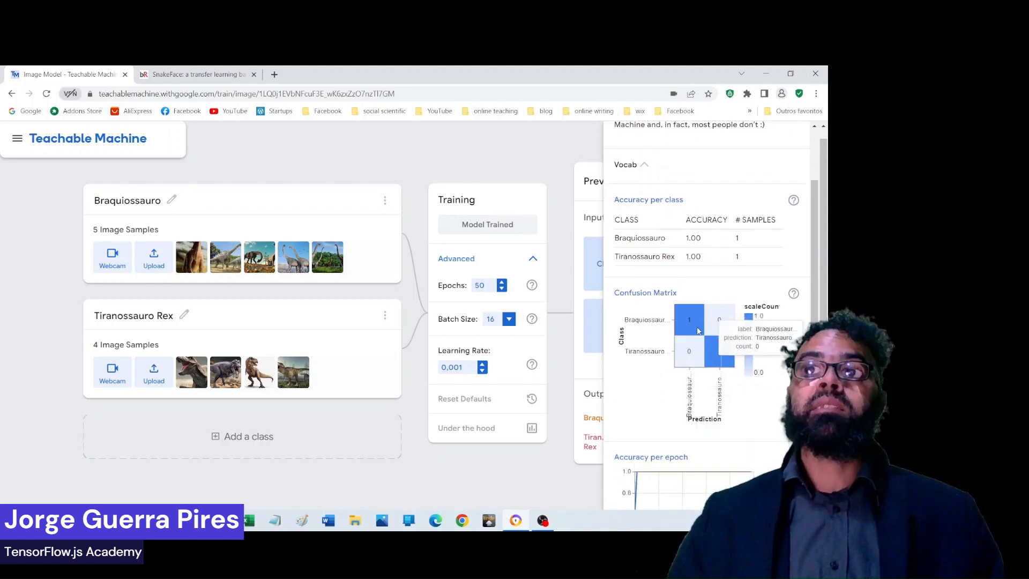
pyautogui.moveTo(706, 335)
# Go back to the preprint, close the enlarged accuracy table, and enlarge the confusion matrix for model 2 in Figure 12.
pyautogui.click(215, 76)
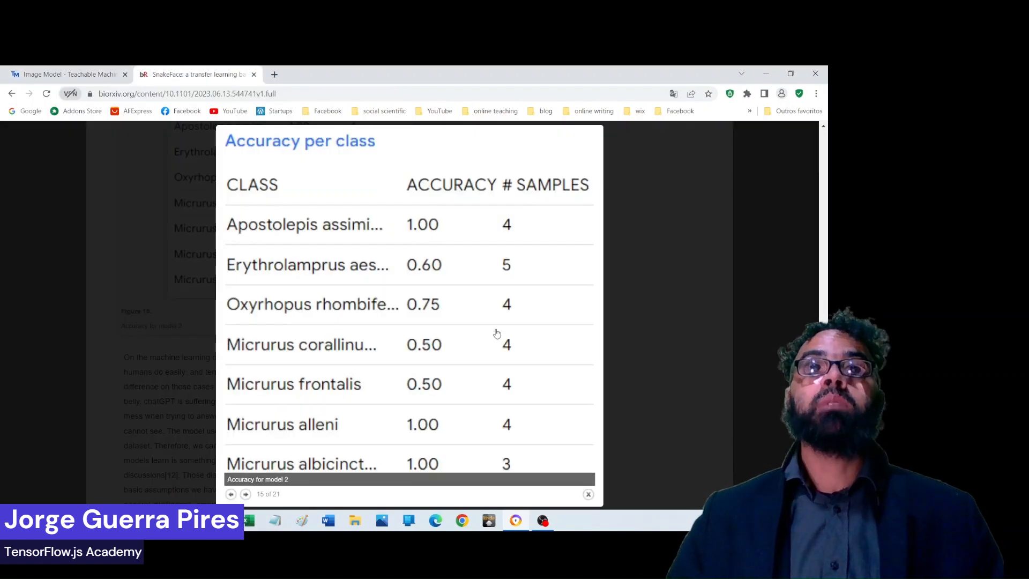
pyautogui.press('Escape')
pyautogui.scroll(-7, 535, 299)
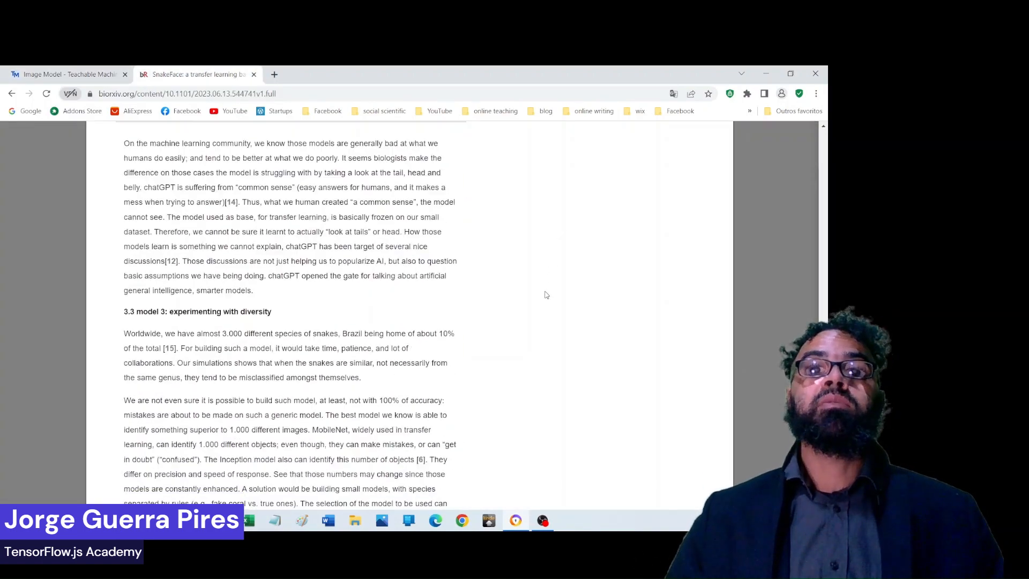
pyautogui.scroll(15, 534, 299)
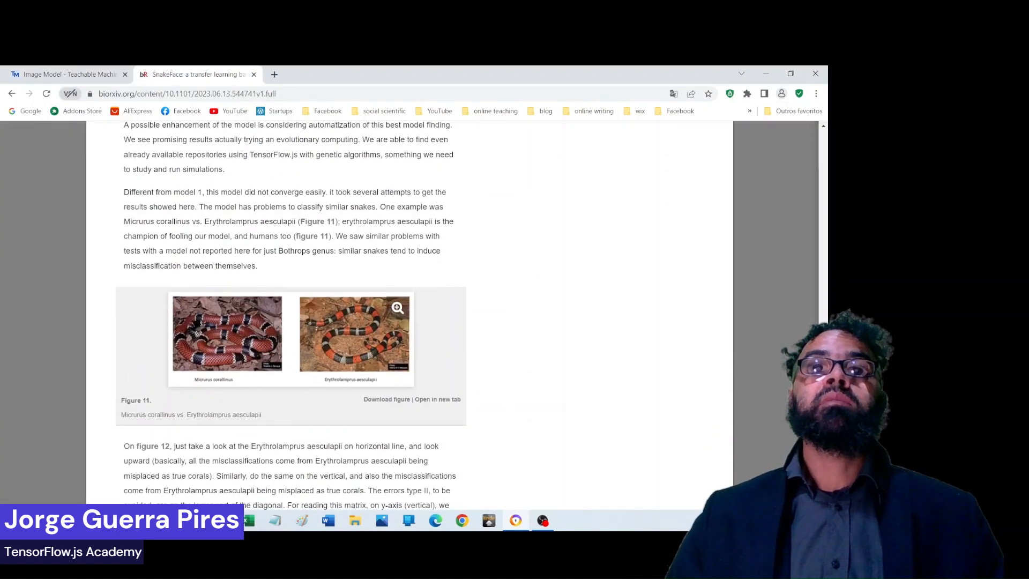
pyautogui.scroll(-10, 544, 160)
pyautogui.scroll(7, 535, 202)
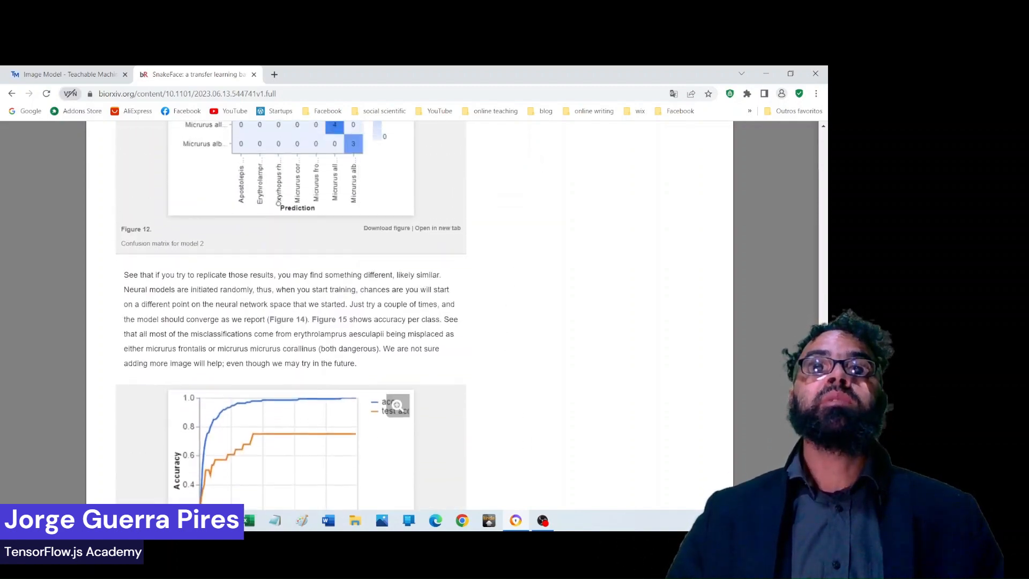
pyautogui.click(334, 246)
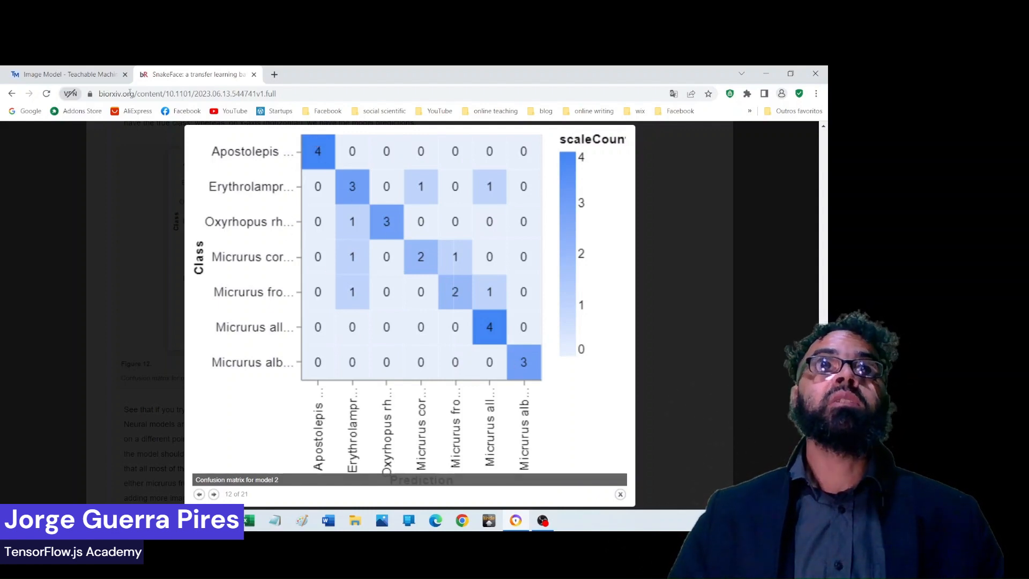
# Check the dinosaur confusion matrix in Teachable Machine for comparison, and return to the preprint to close the enlarged Figure 12.
pyautogui.click(92, 75)
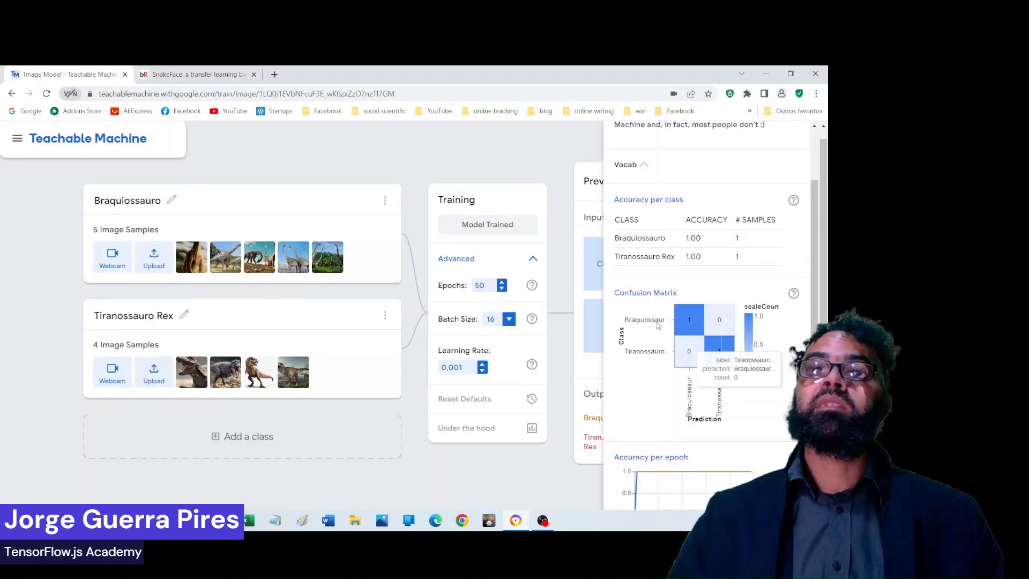
pyautogui.hotkey('ctrl', 'Tab')
pyautogui.click(668, 242)
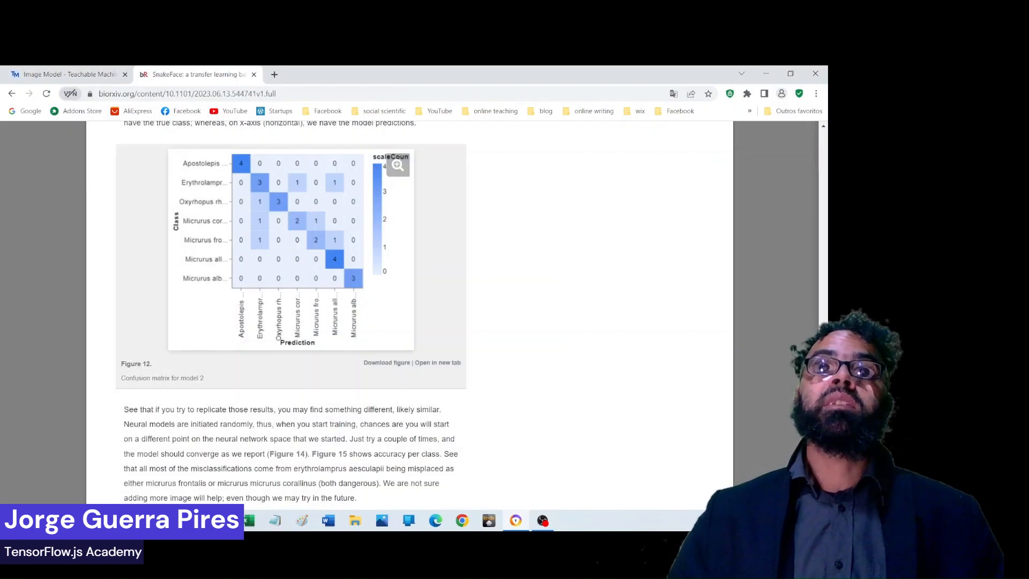
# Find the confusion matrix for model 1 in the preprint, examine it enlarged, and close the enlarged view.
pyautogui.scroll(15, 588, 271)
pyautogui.scroll(20, 554, 320)
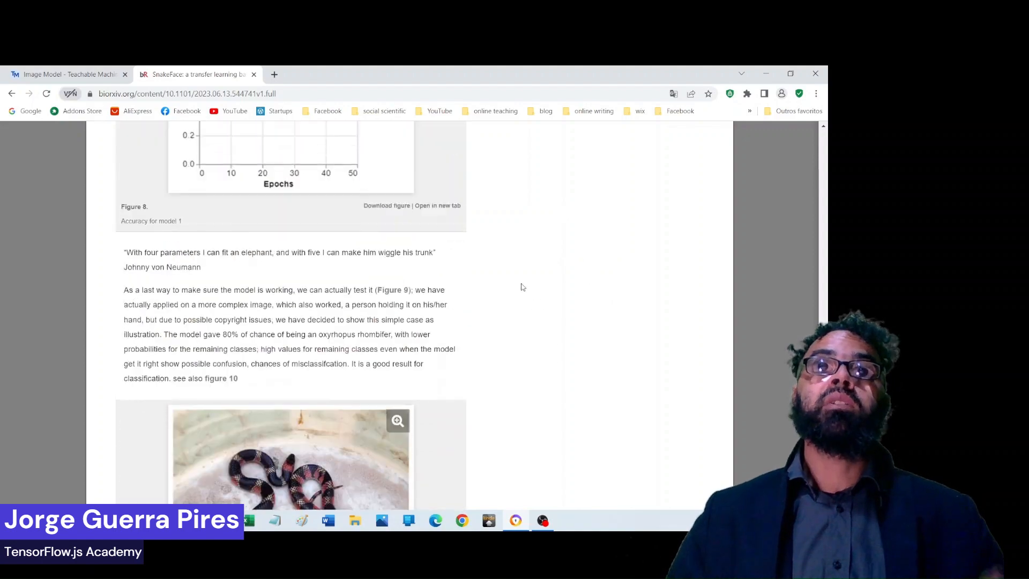
pyautogui.scroll(5, 532, 273)
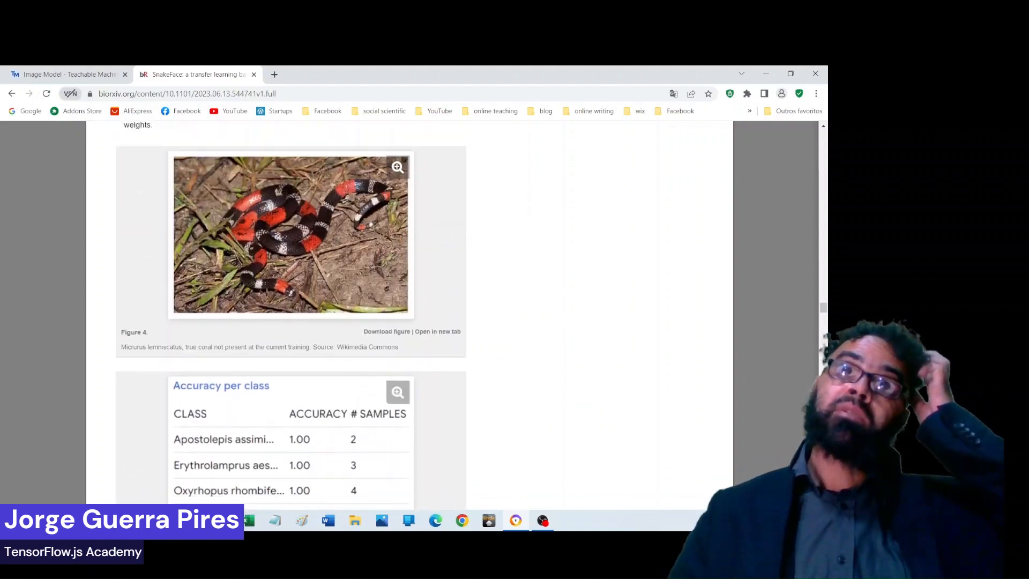
pyautogui.scroll(-5, 539, 257)
pyautogui.click(335, 410)
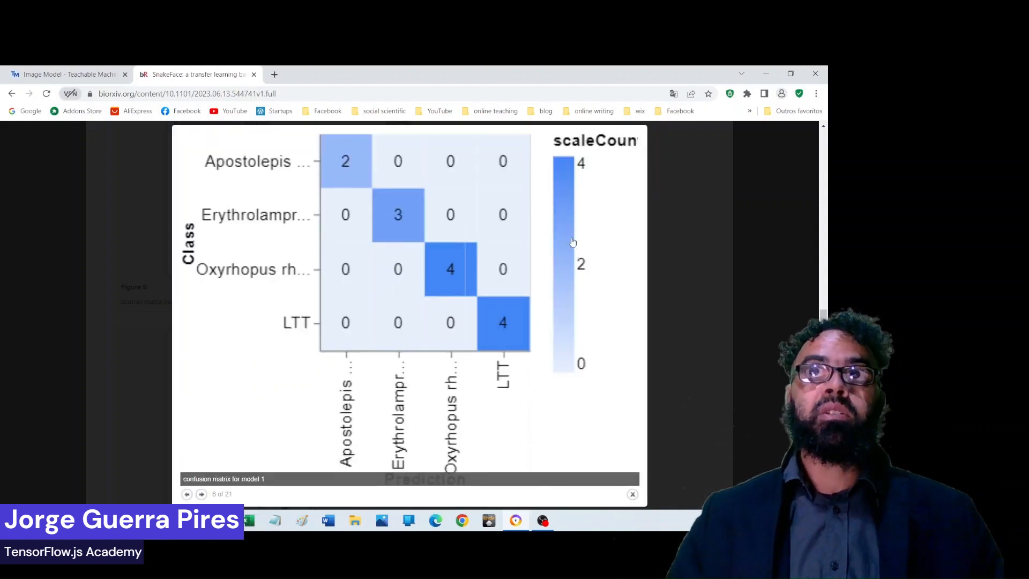
pyautogui.scroll(3, 573, 242)
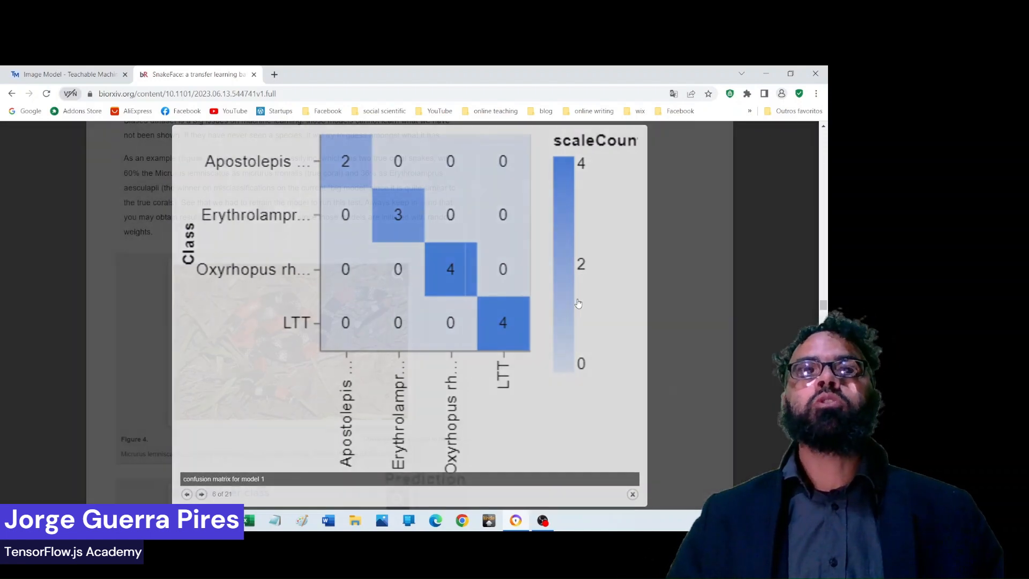
pyautogui.press('Escape')
# Return to Teachable Machine, review the dinosaur model's confusion matrix and its accuracy and loss per epoch, and close Under the hood.
pyautogui.click(60, 71)
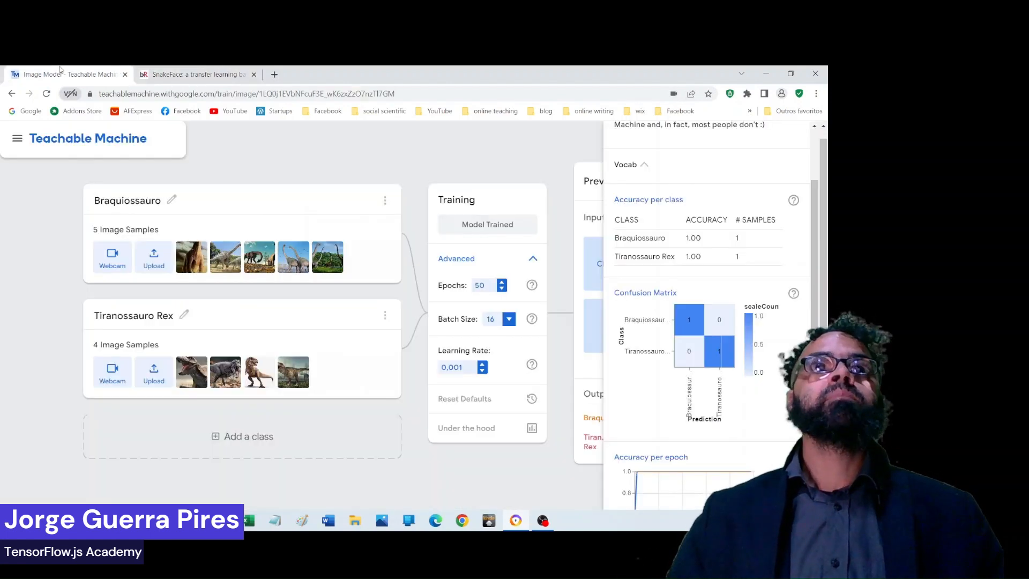
pyautogui.scroll(1, 689, 272)
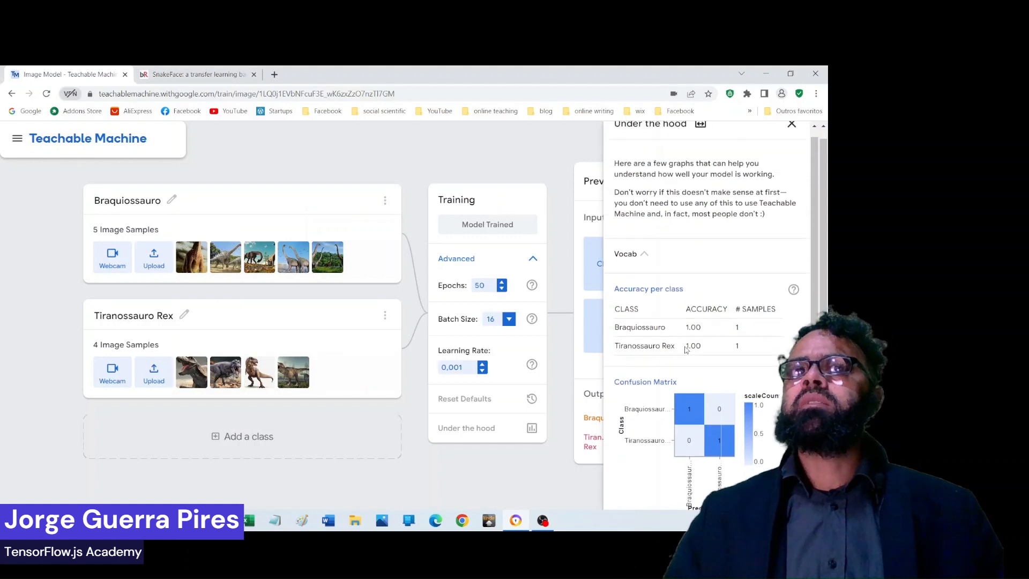
pyautogui.scroll(-5, 689, 272)
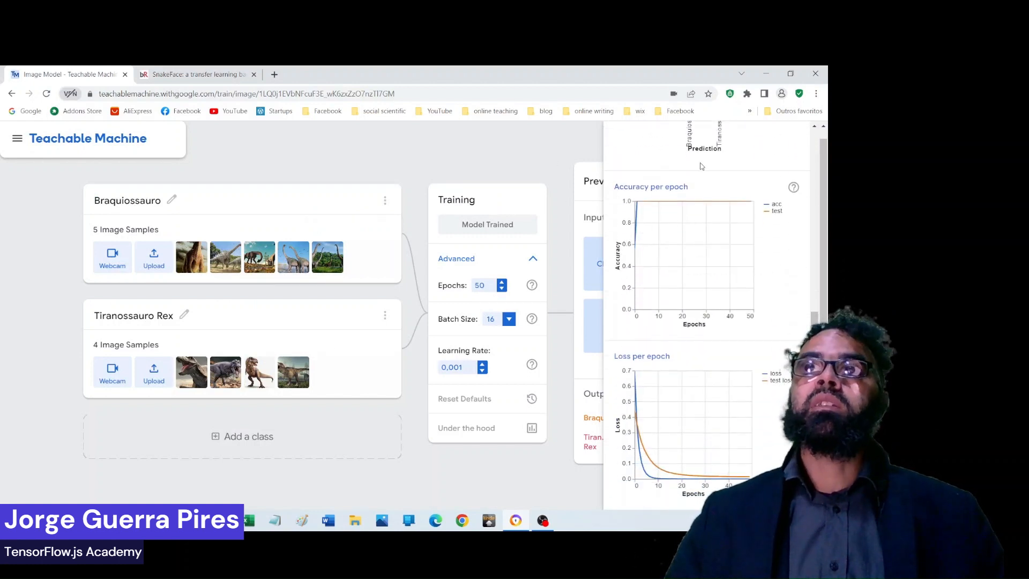
pyautogui.scroll(6, 723, 238)
pyautogui.click(791, 138)
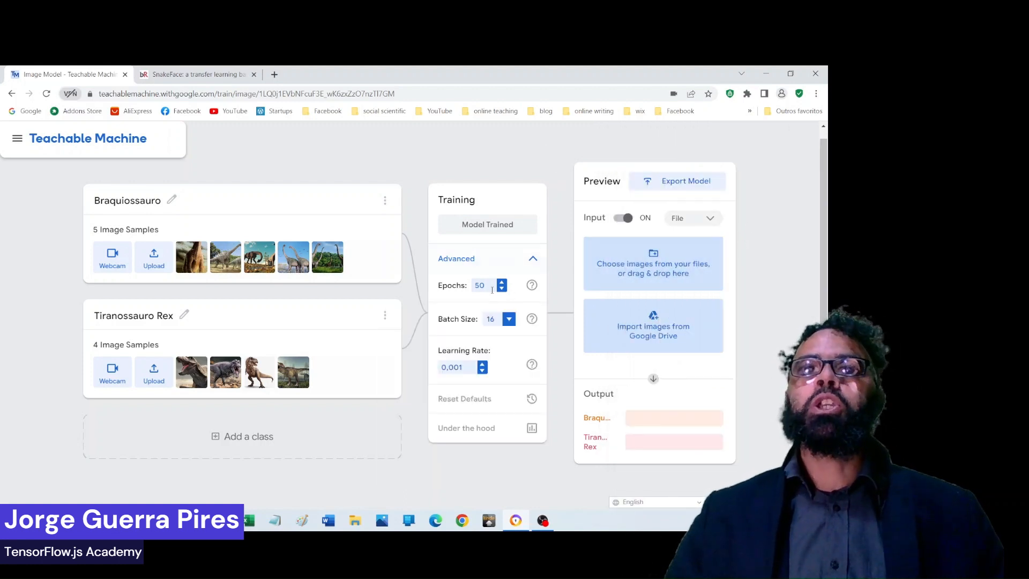
# Examine the epochs setting and the available batch sizes in the advanced training settings, keeping the batch size at 16.
pyautogui.click(493, 319)
pyautogui.click(489, 286)
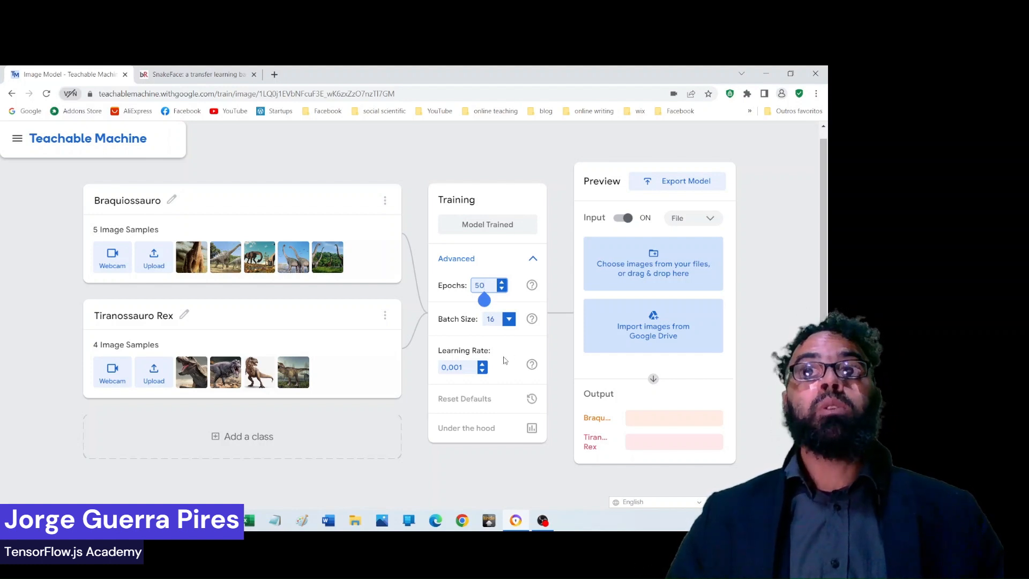
pyautogui.click(495, 320)
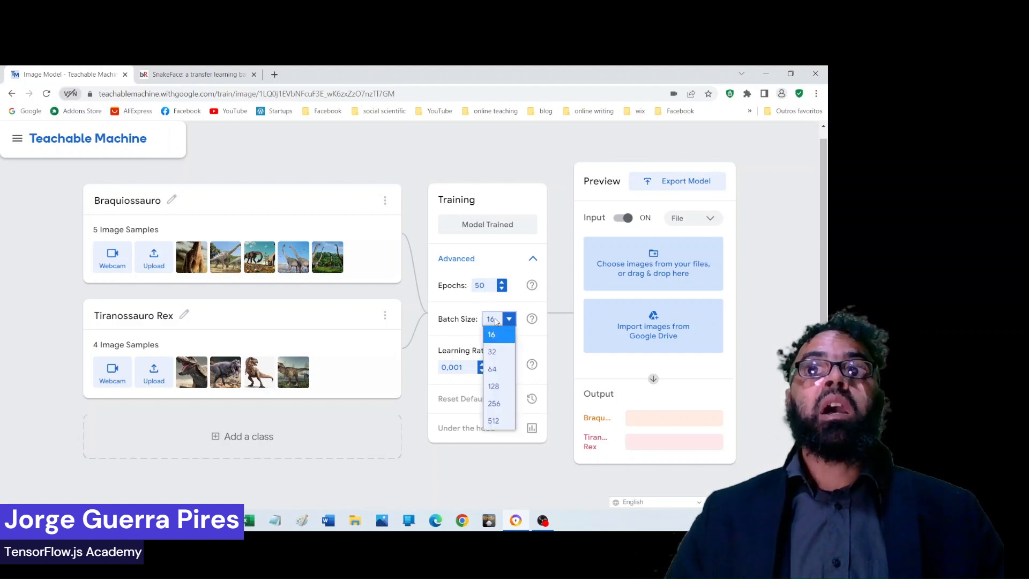
pyautogui.click(568, 325)
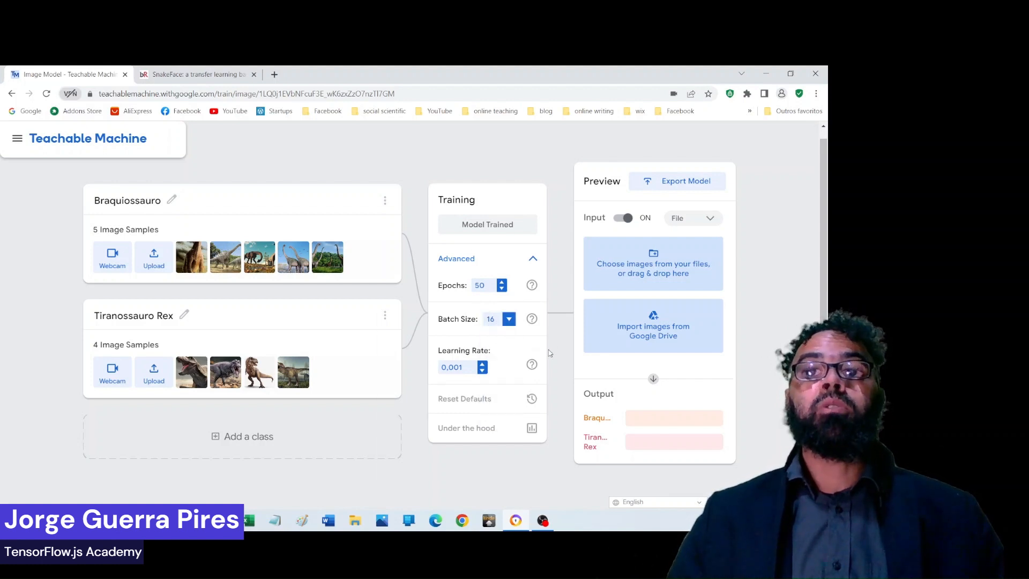
# Set the learning rate to 0.1, retrain the dinosaur model, and view its accuracy and loss per epoch in Under the hood.
pyautogui.moveTo(525, 370)
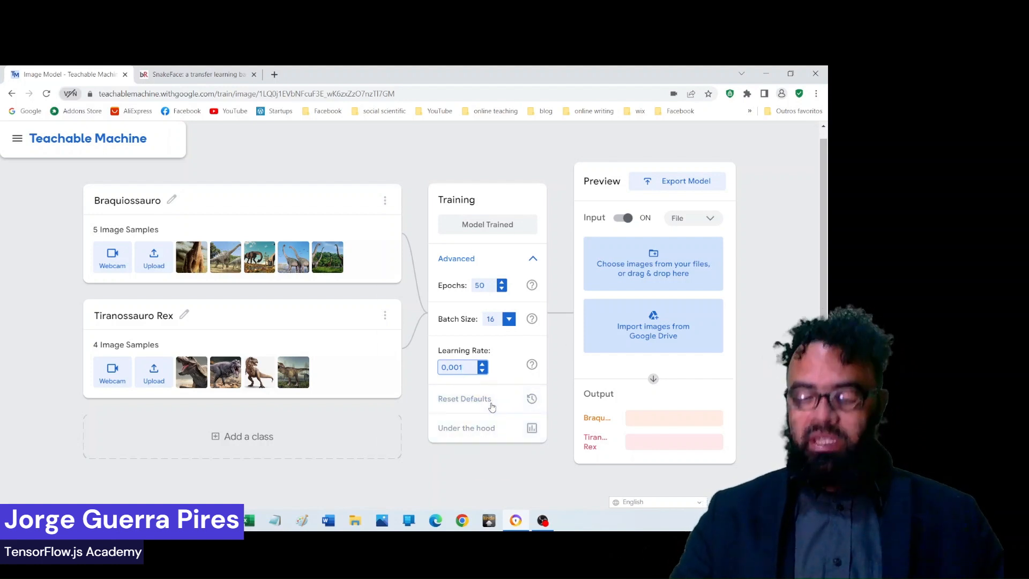
pyautogui.press('BackSpace')
pyautogui.press('BackSpace')
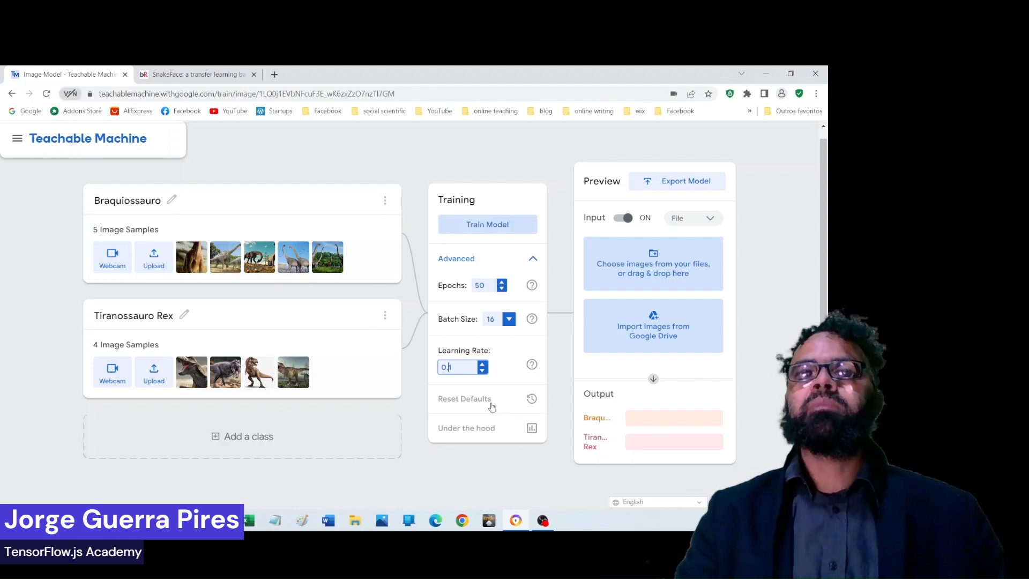
pyautogui.click(508, 226)
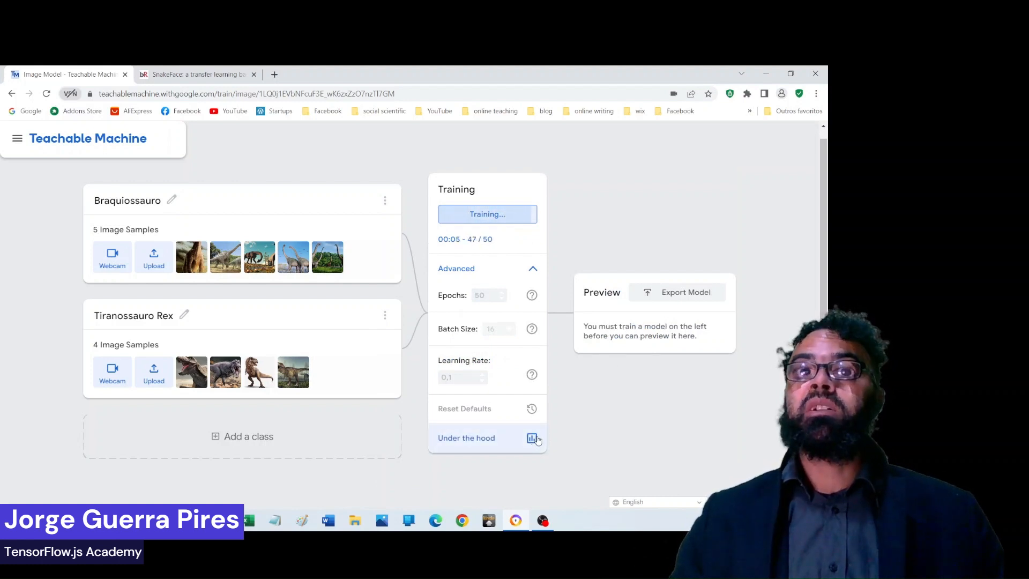
pyautogui.click(519, 443)
pyautogui.scroll(-5, 676, 336)
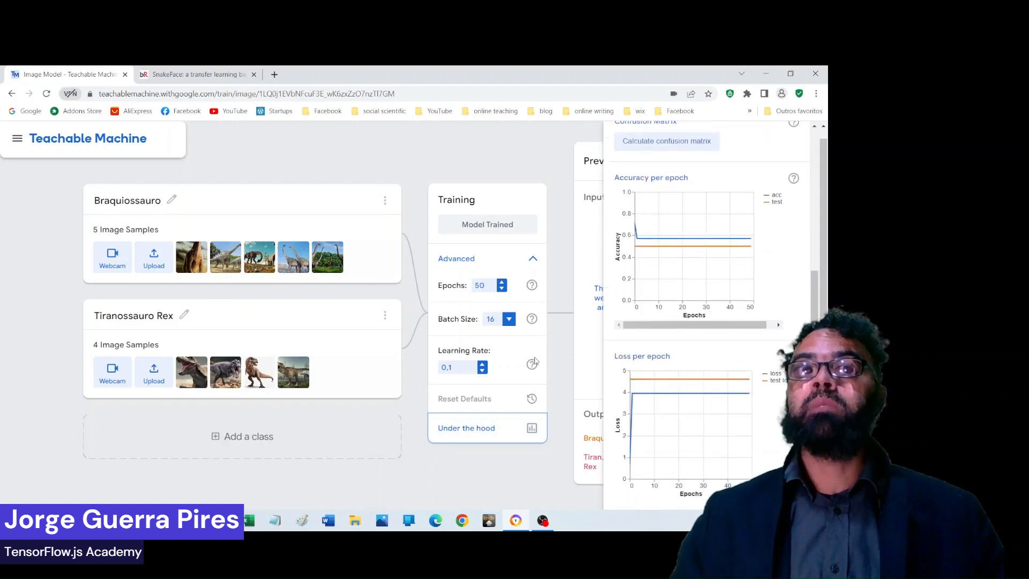
# Set the learning rate to 0.01 and train the dinosaur model, stopping the run early and repeating it to compare the graphs.
pyautogui.click(446, 367)
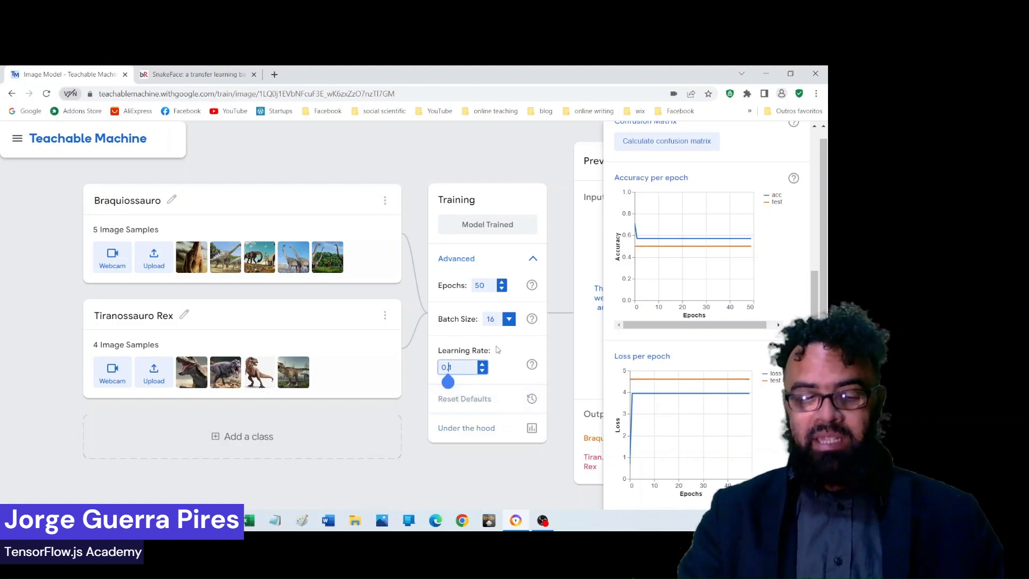
pyautogui.write('0')
pyautogui.click(490, 225)
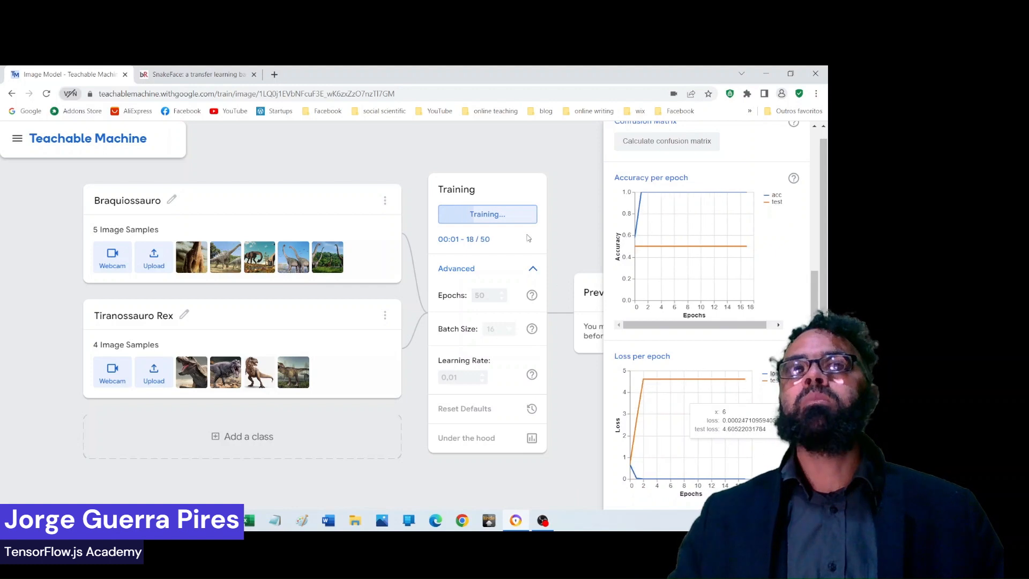
pyautogui.click(481, 215)
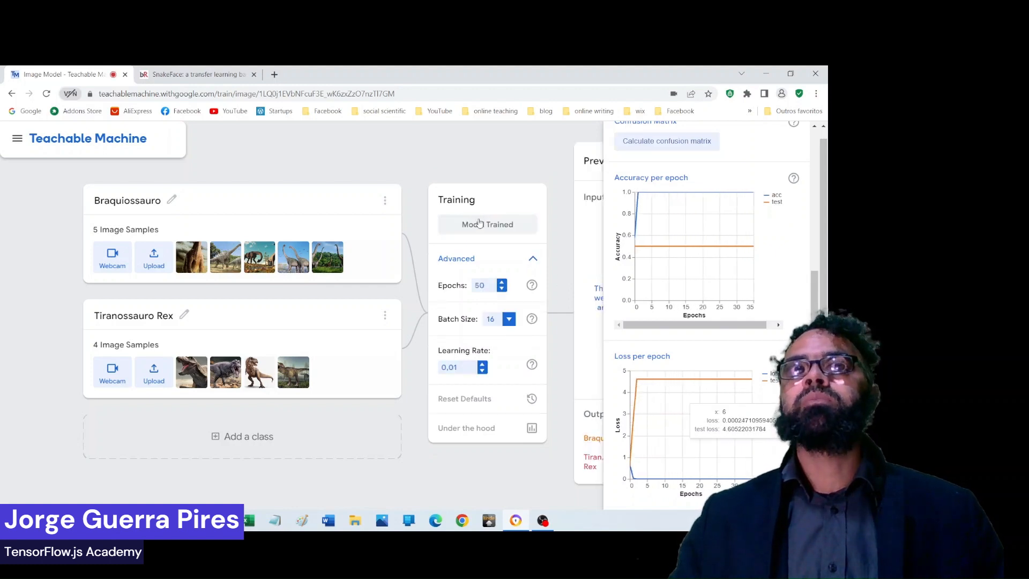
pyautogui.click(481, 219)
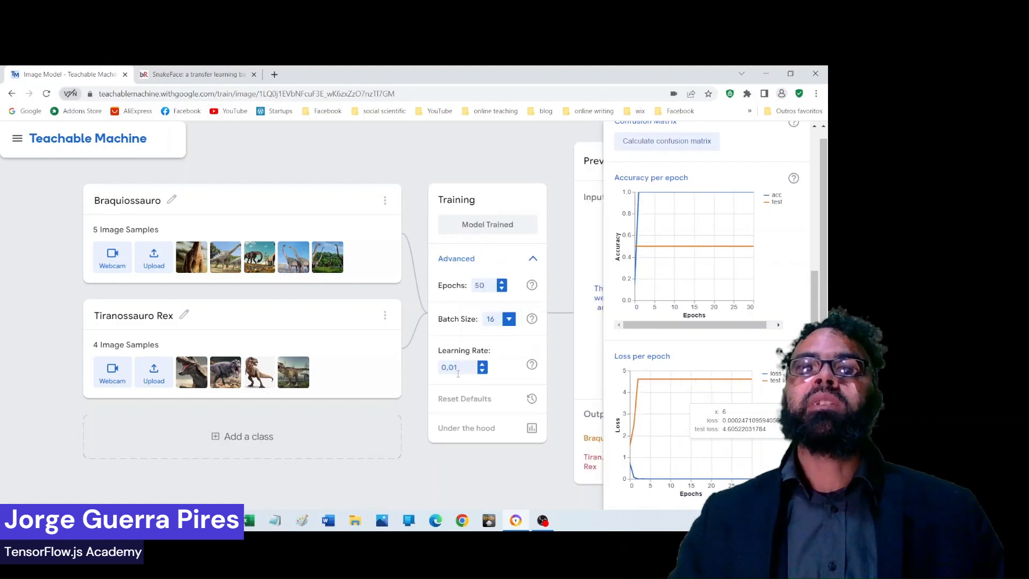
# Set the learning rate to 0.001 and train the dinosaur model twice to compare the accuracy and loss curves.
pyautogui.write('0')
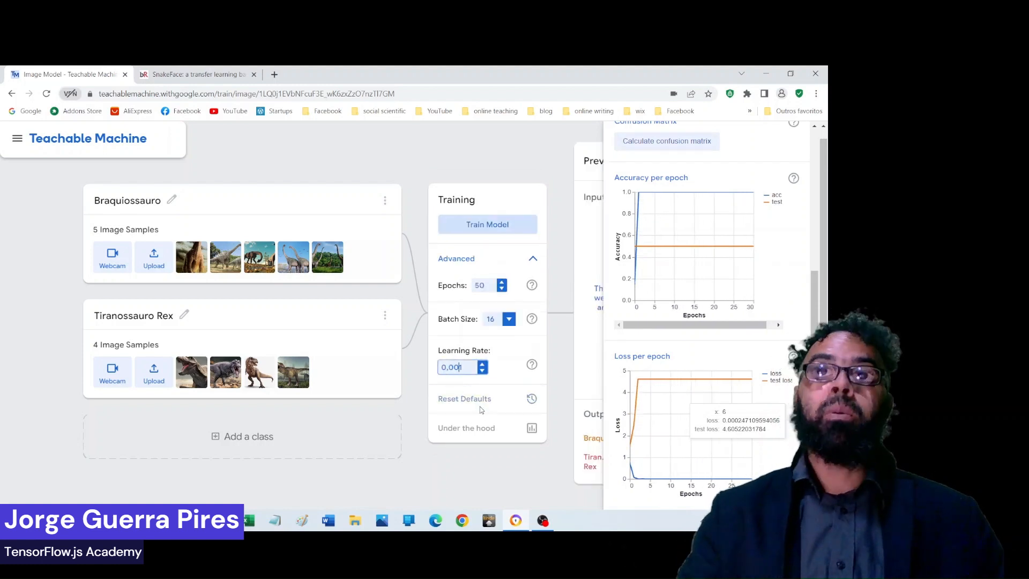
pyautogui.click(493, 220)
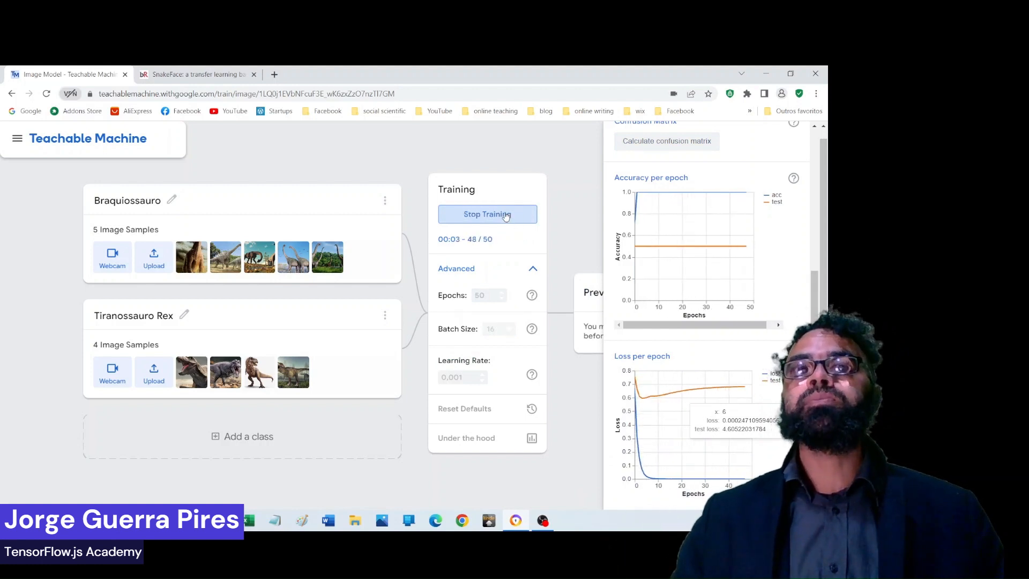
pyautogui.click(493, 227)
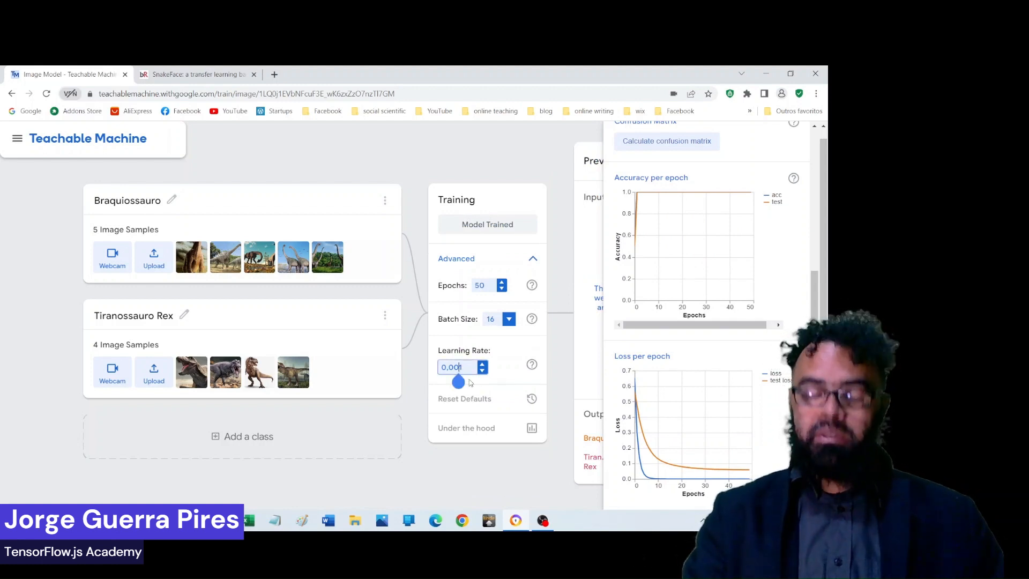
# Set the learning rate to 0.0001 and train the dinosaur model twice, checking the accuracy and loss curves.
pyautogui.write('0')
pyautogui.click(495, 225)
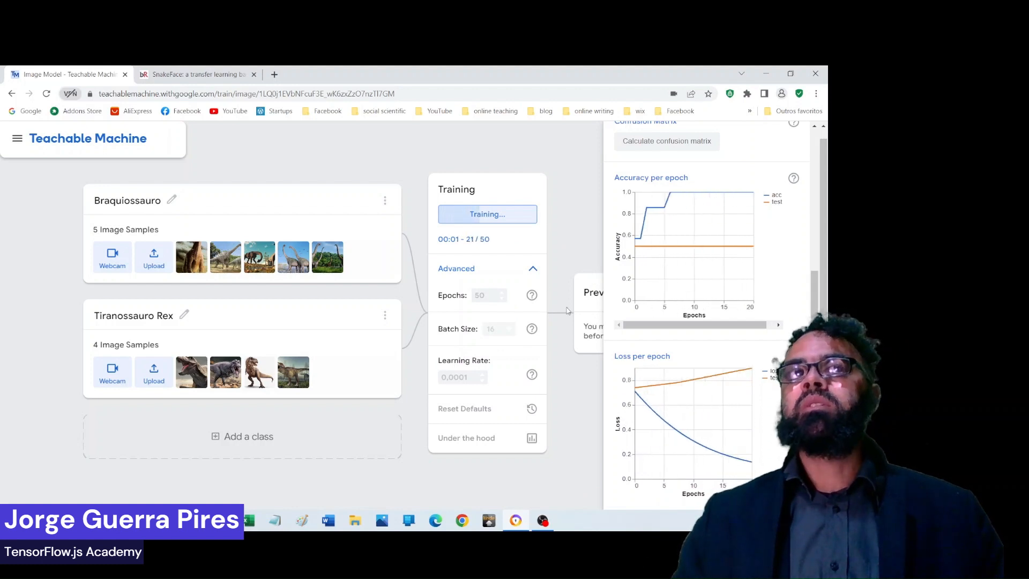
pyautogui.click(488, 225)
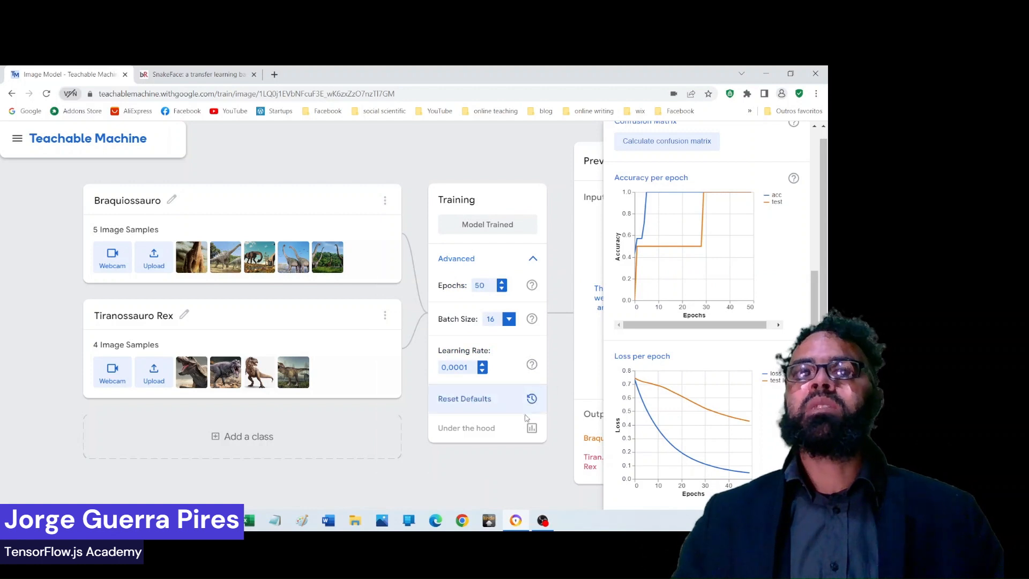
# Reset the advanced training settings to their defaults and close Under the hood.
pyautogui.click(482, 401)
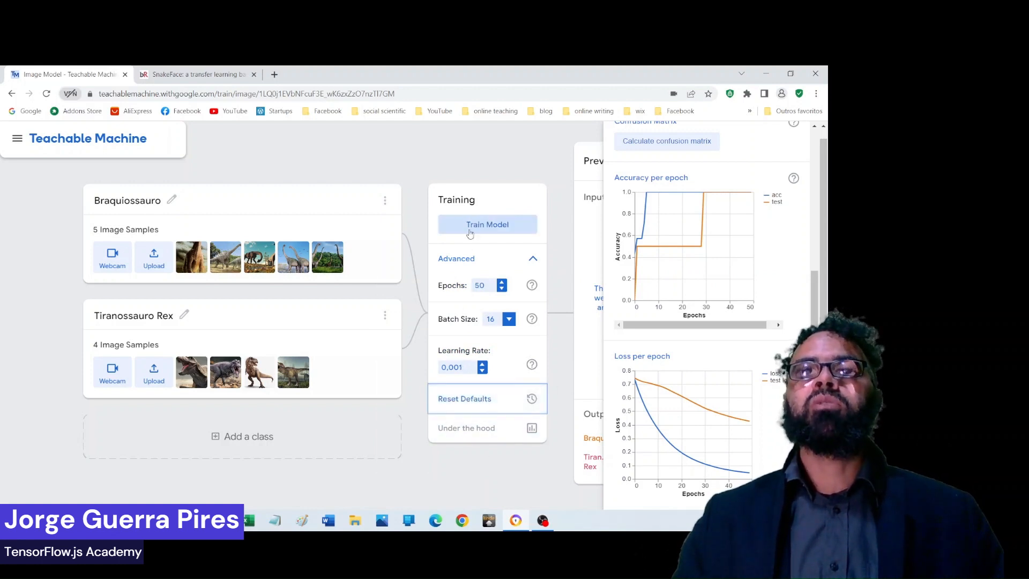
pyautogui.scroll(2, 758, 290)
pyautogui.scroll(3, 766, 241)
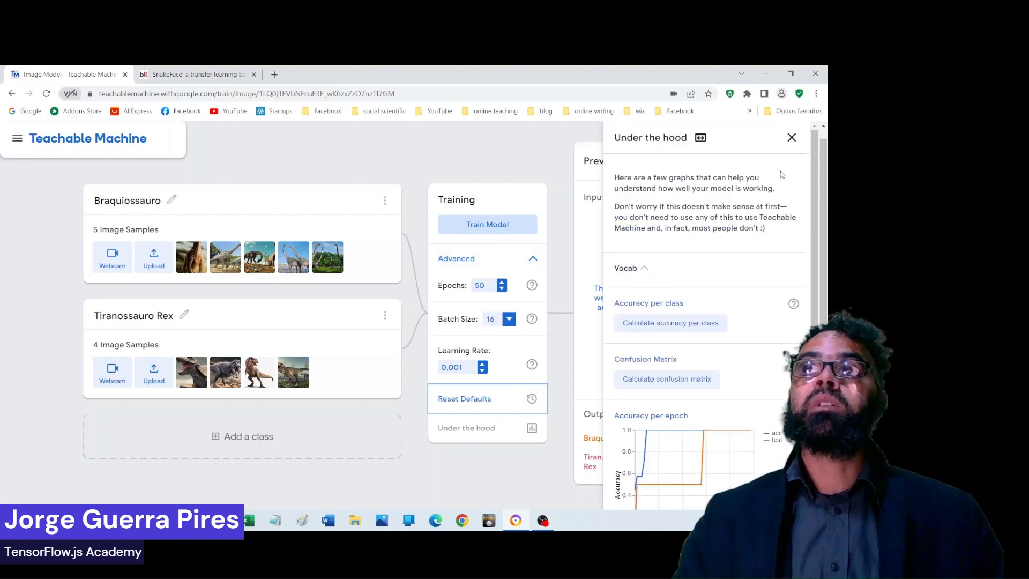
pyautogui.click(791, 138)
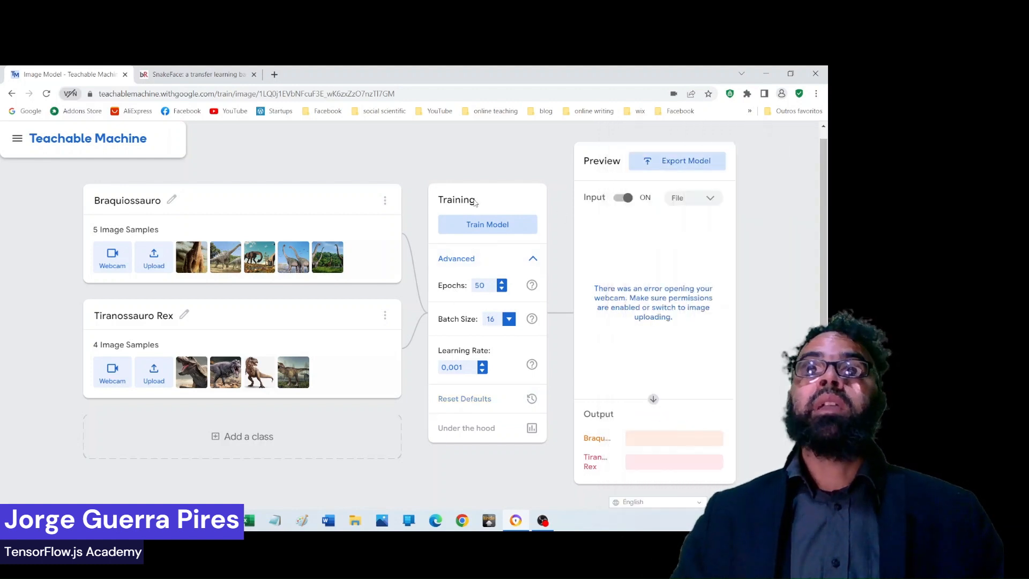
# Review the project options for opening, saving and downloading DinoFace, and close them without choosing any.
pyautogui.click(17, 138)
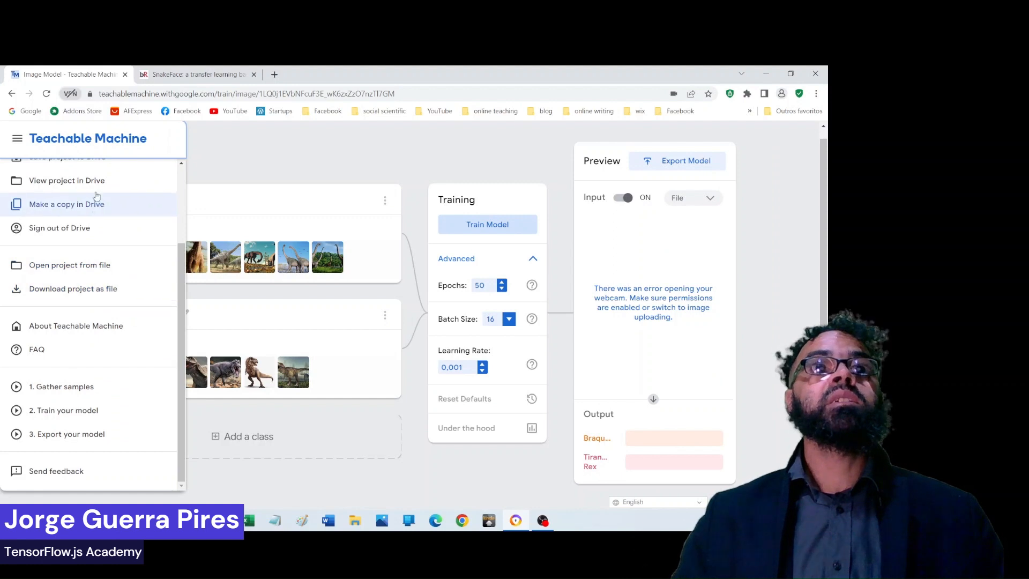
pyautogui.scroll(2, 102, 214)
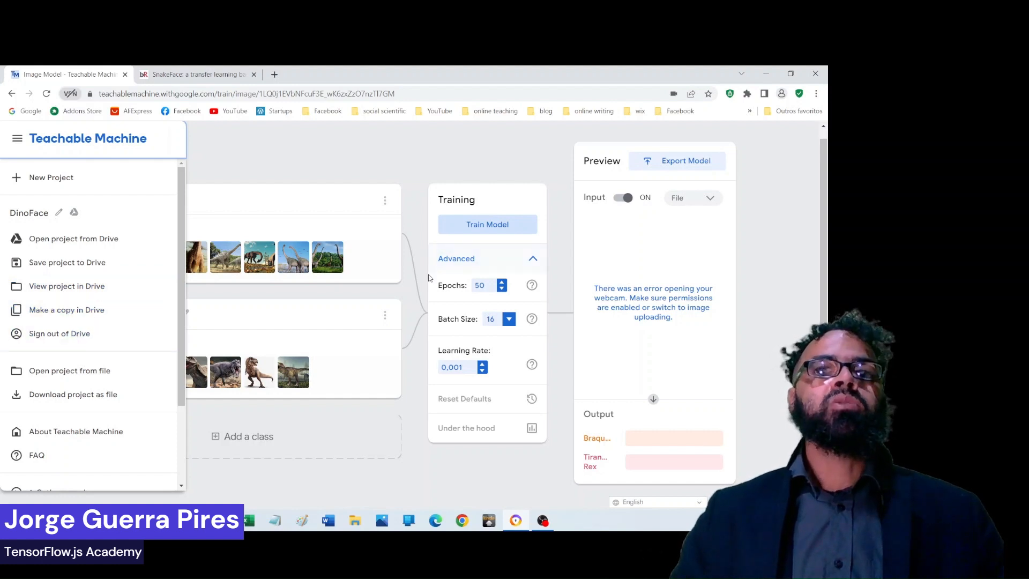
pyautogui.click(506, 162)
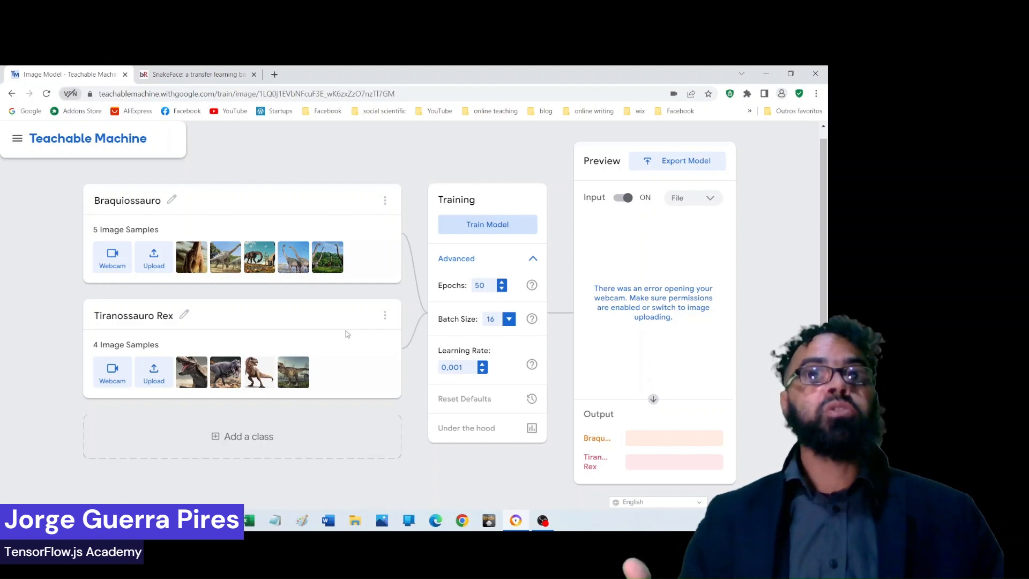
pyautogui.hotkey('alt', 'Tab')
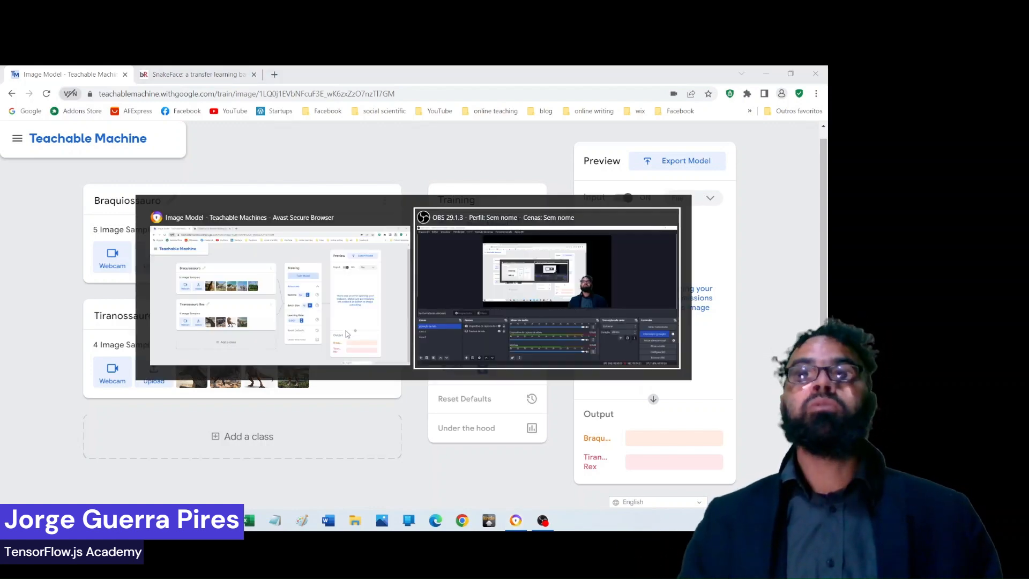
pyautogui.hotkey('alt', 'Tab')
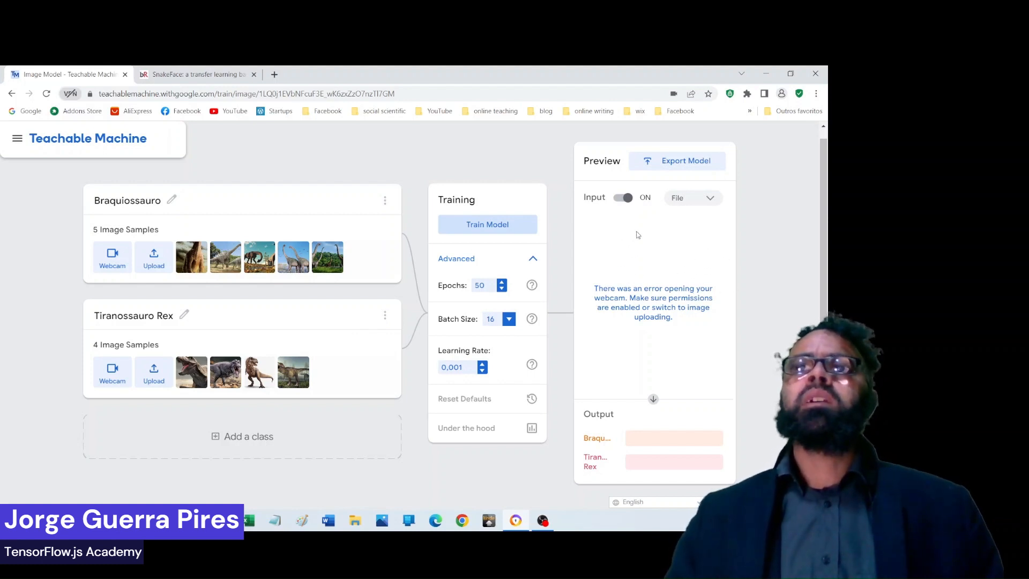
# Export the model for TensorFlow.js by uploading it for a shareable link, and look through the JavaScript code snippet.
pyautogui.click(683, 164)
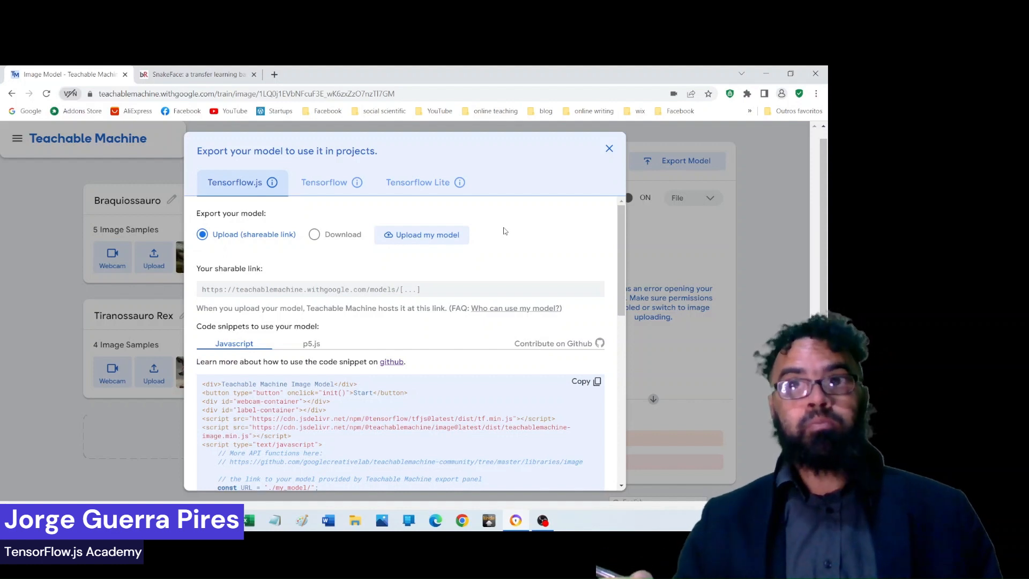
pyautogui.click(427, 241)
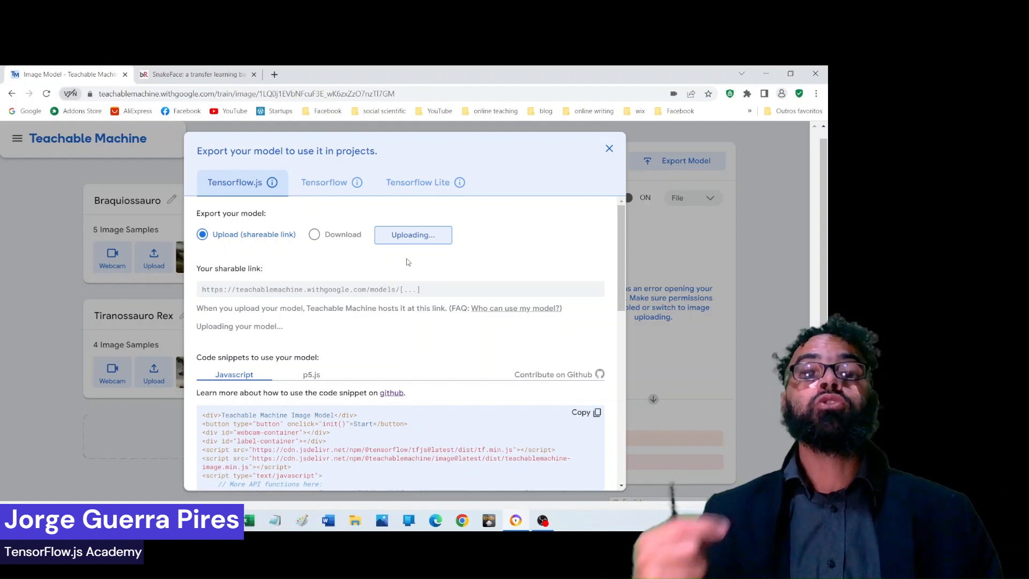
pyautogui.scroll(-6, 421, 322)
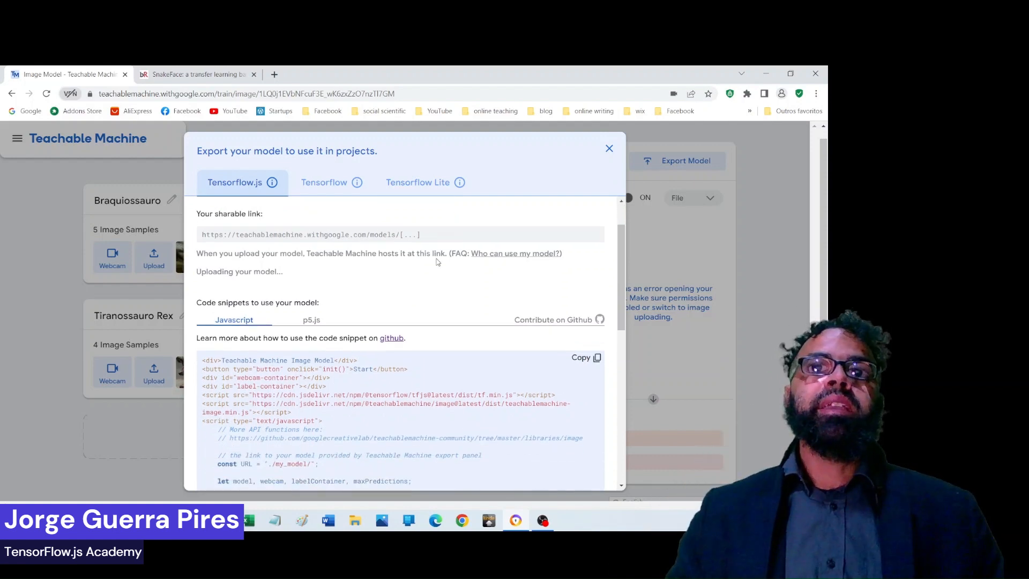
pyautogui.scroll(-2, 354, 268)
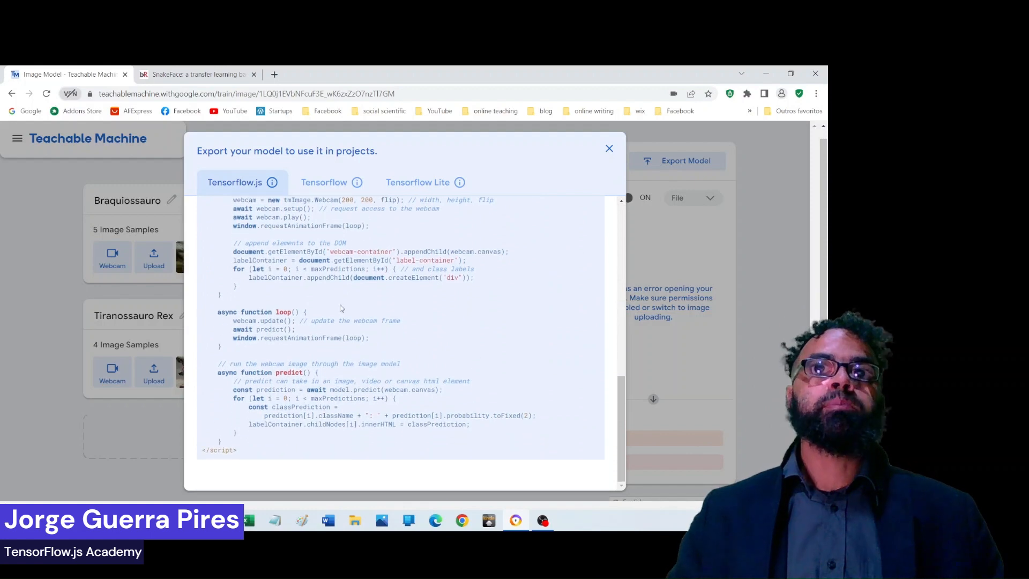
# Select the uploaded model's shareable link in the TensorFlow.js export options.
pyautogui.scroll(10, 327, 330)
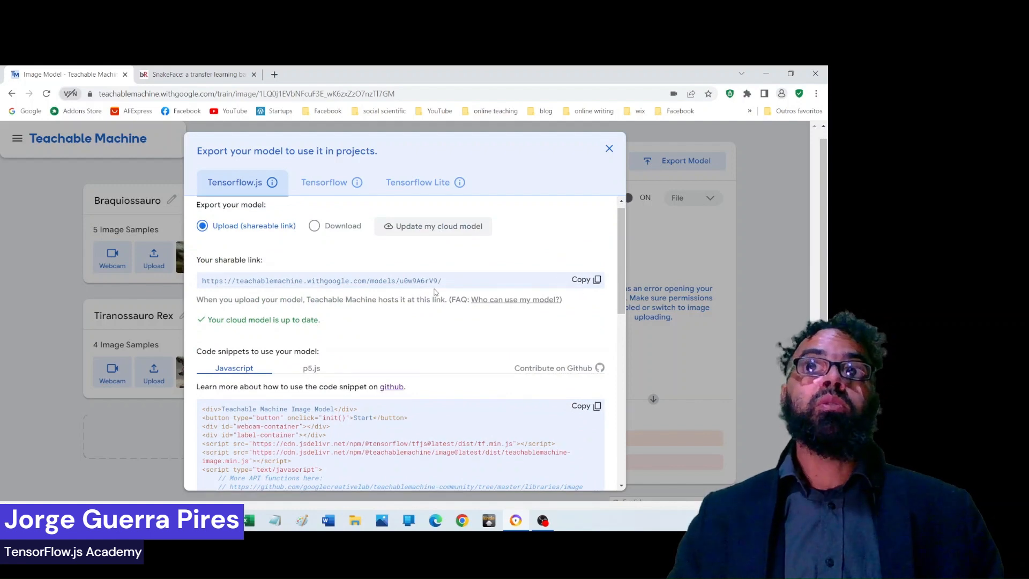
pyautogui.moveTo(453, 285); pyautogui.dragTo(182, 292)
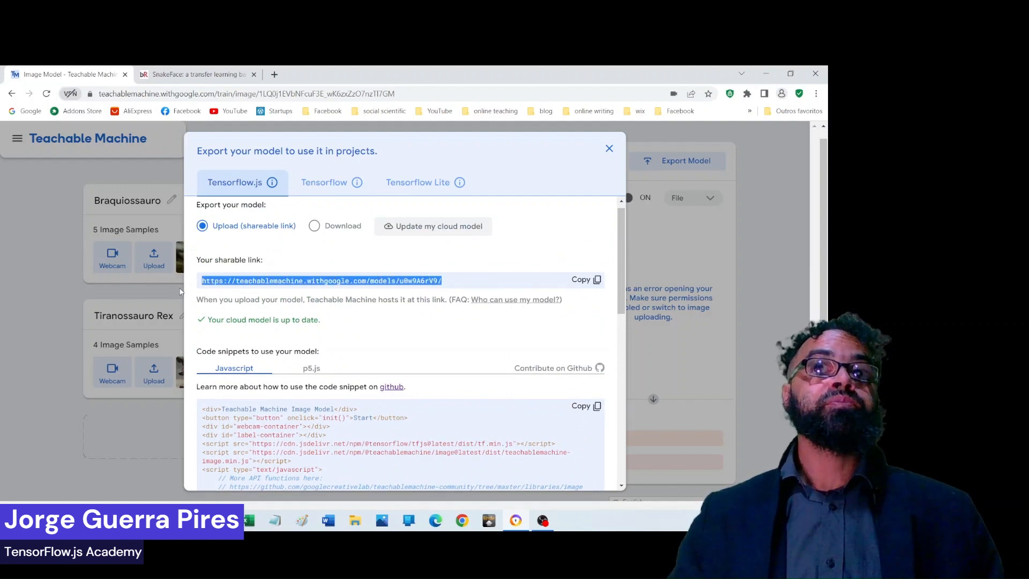
pyautogui.rightClick(180, 291)
pyautogui.click(203, 296)
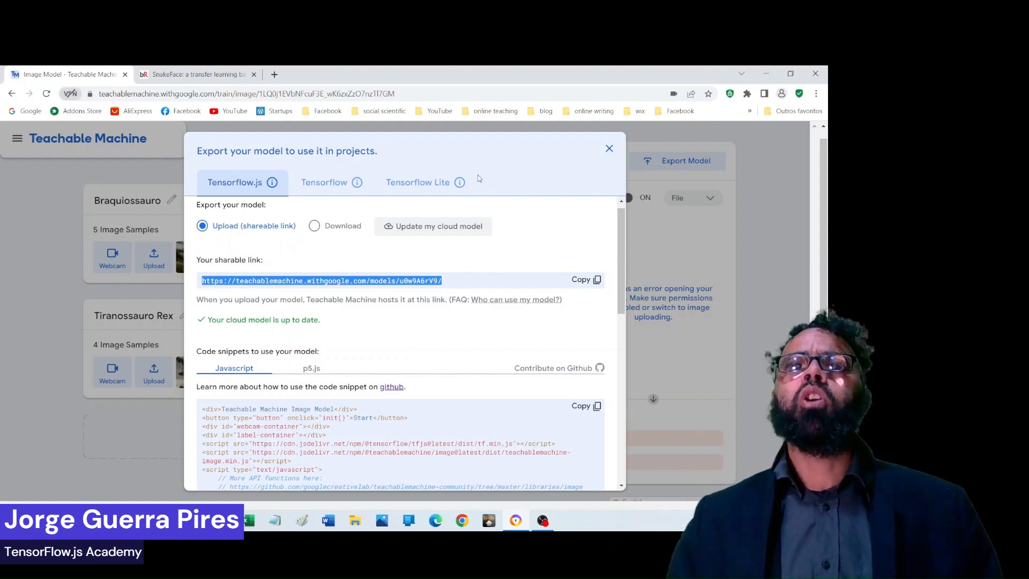
# Compare the TensorFlow Lite and TensorFlow export options and their code snippets, and return to the TensorFlow.js options.
pyautogui.click(427, 188)
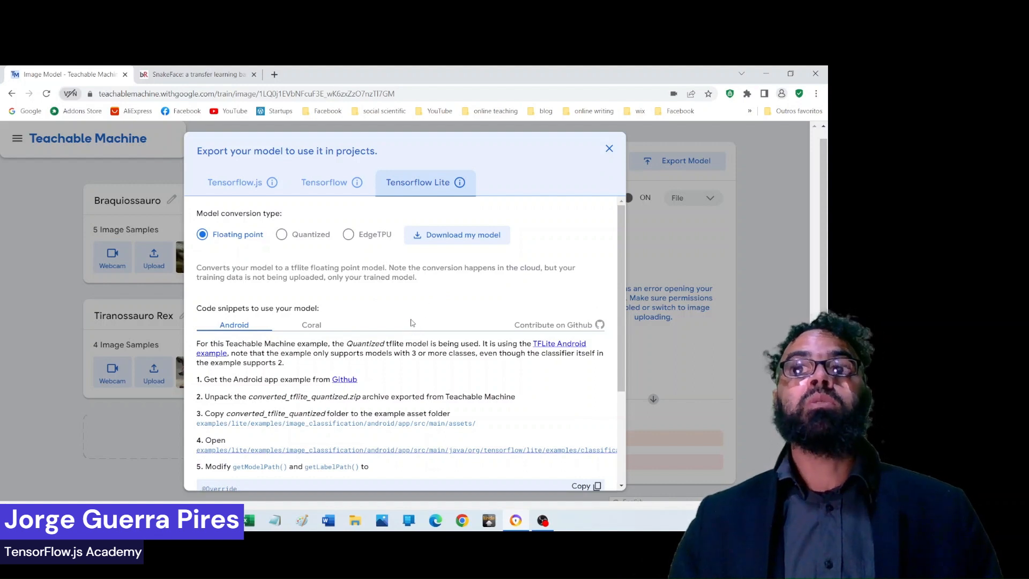
pyautogui.click(338, 181)
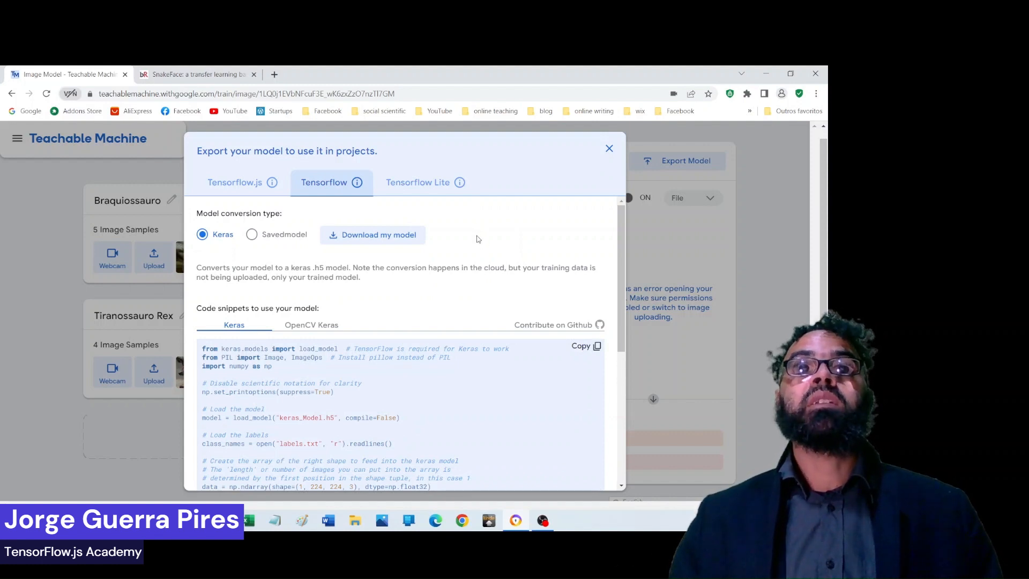
pyautogui.click(253, 194)
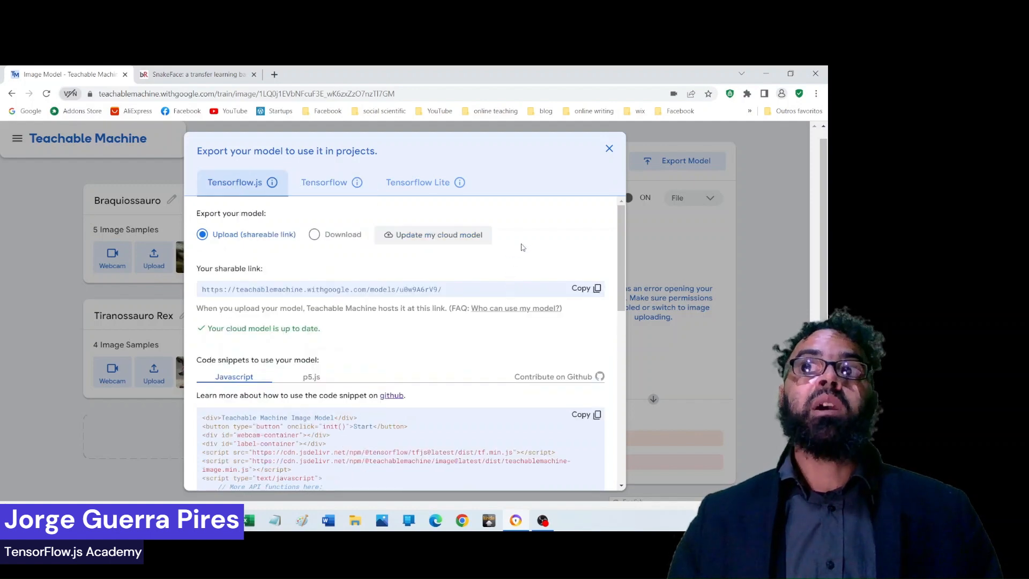
# Highlight the "import numpy as np" line in the TensorFlow Keras code snippet, and close the export dialog from the TensorFlow.js options.
pyautogui.click(339, 188)
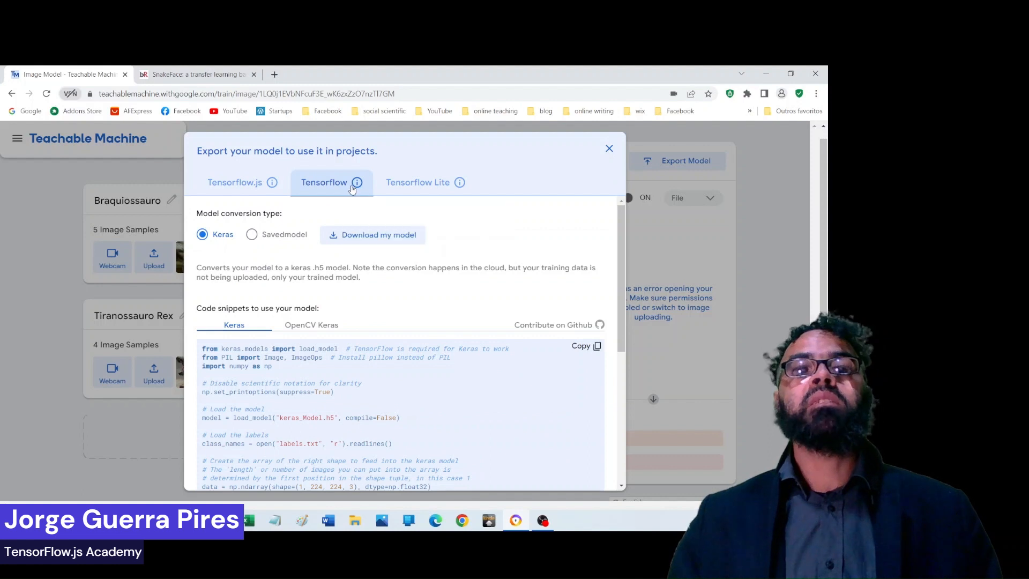
pyautogui.moveTo(273, 366); pyautogui.dragTo(200, 368)
pyautogui.rightClick(201, 367)
pyautogui.click(421, 280)
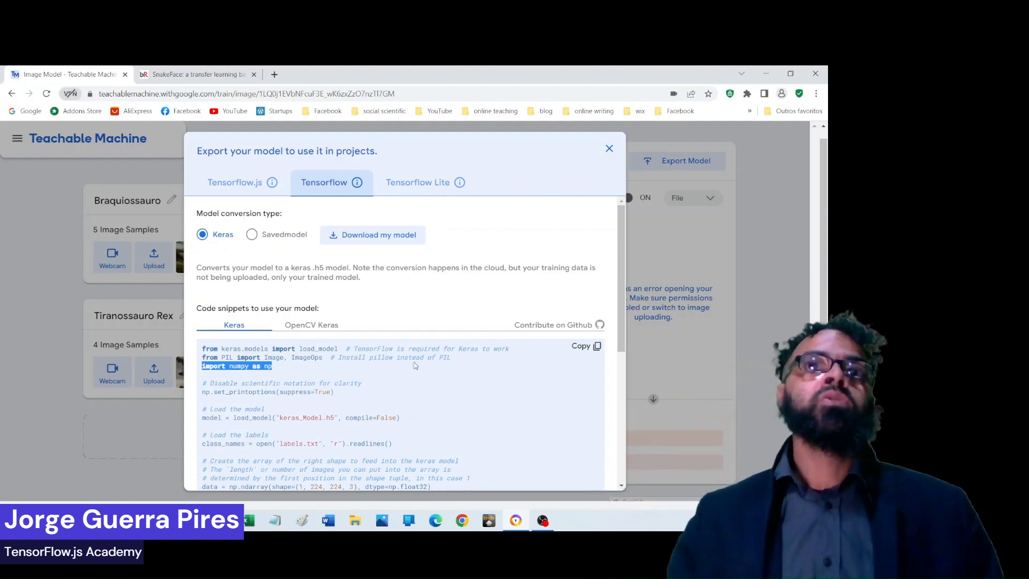
pyautogui.click(252, 191)
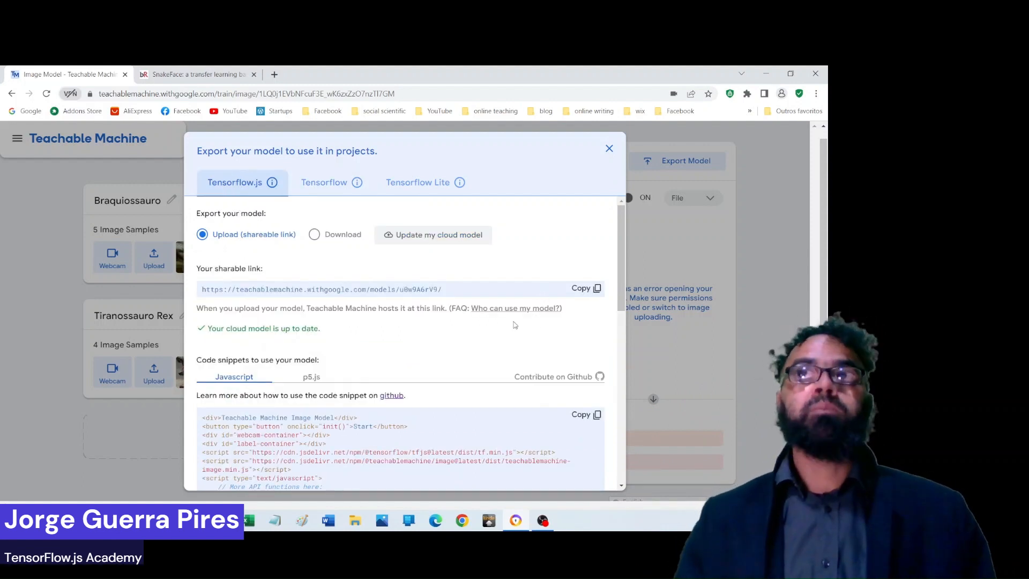
pyautogui.click(609, 149)
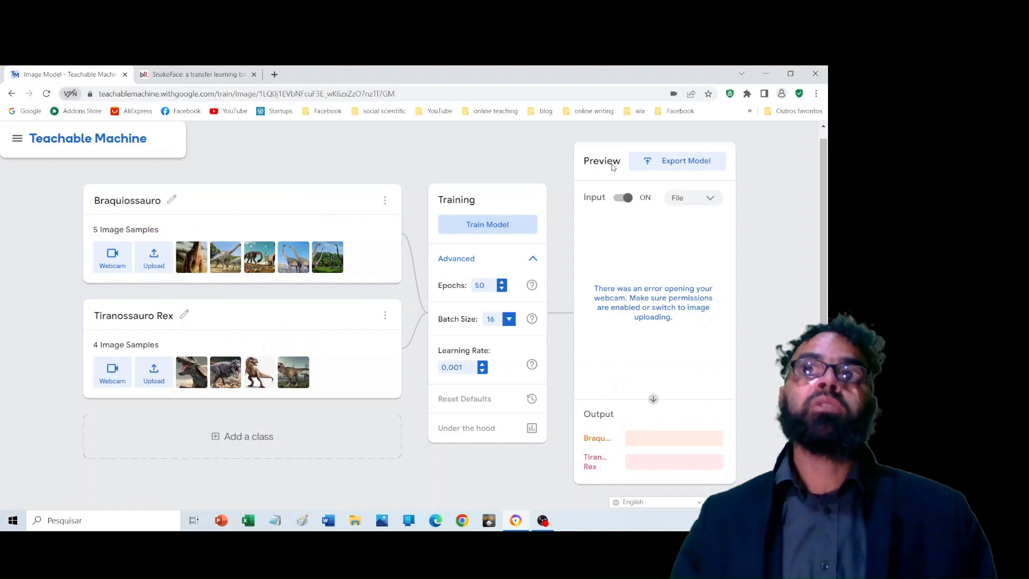